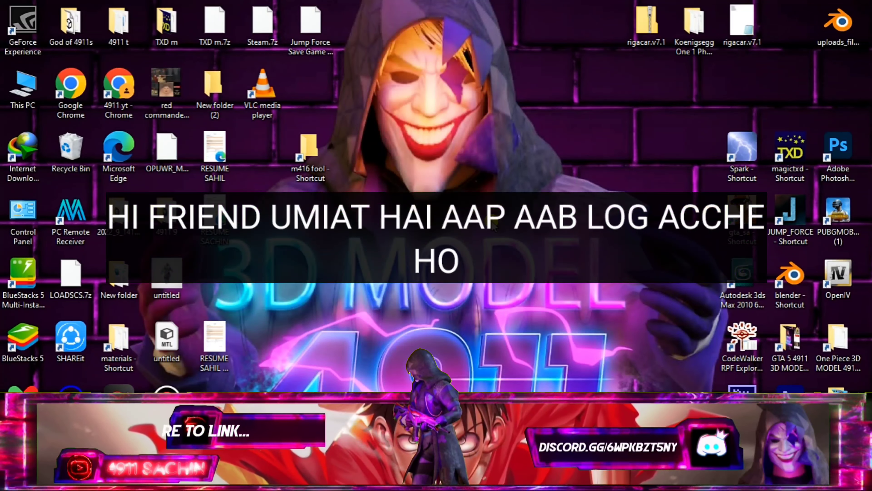
Step: Refresh the Windows desktop twice from its right-click menu
right_click(446, 154)
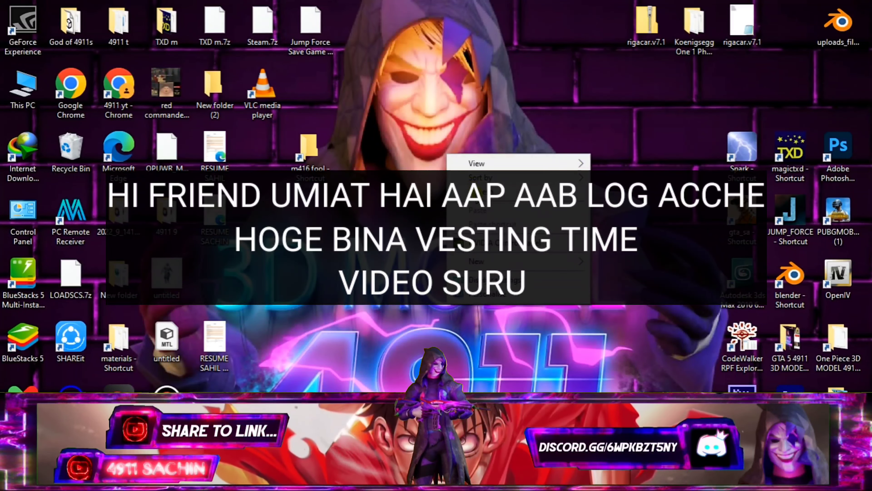
click(513, 224)
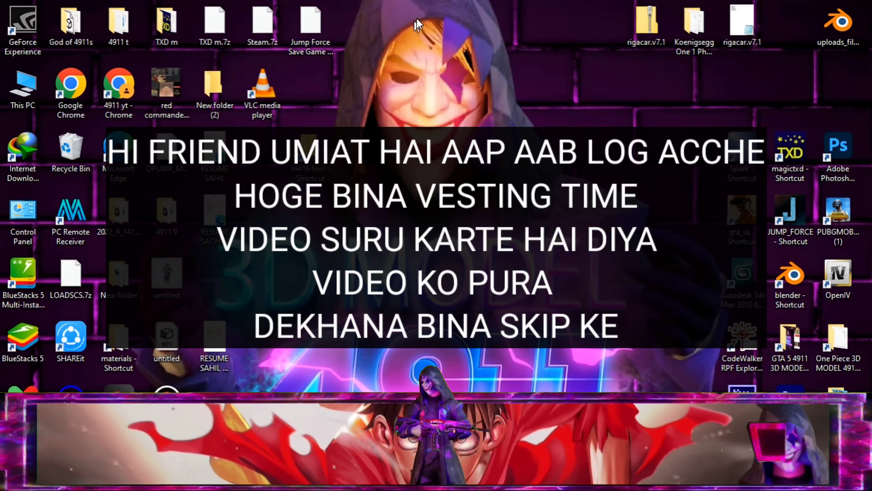
right_click(528, 66)
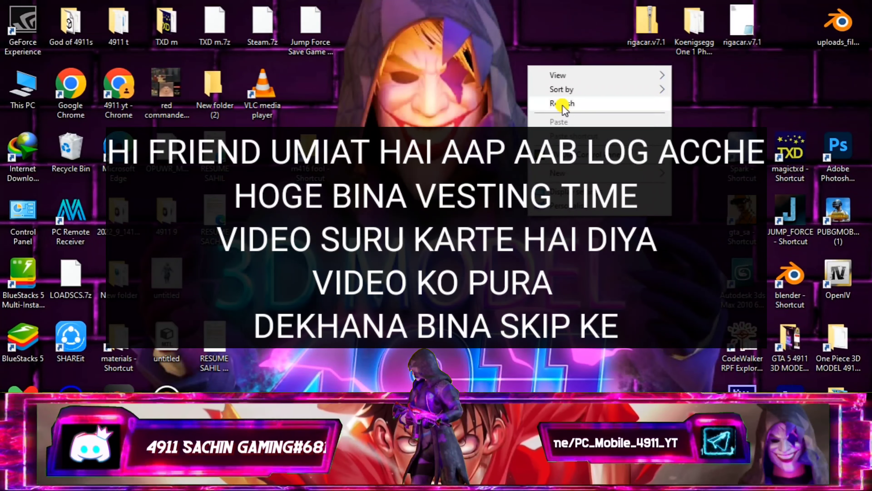
click(563, 103)
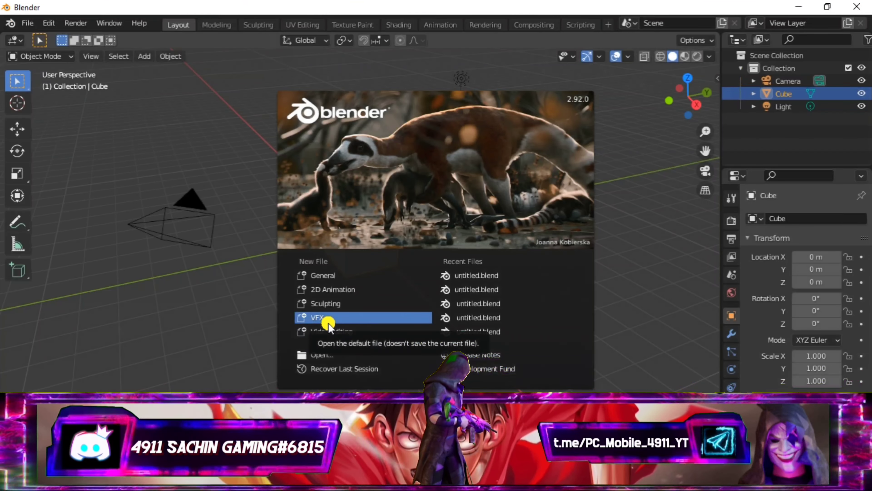
Step: Delete the default Collection hierarchy and import the gun glTF 2.0 file from the Desktop
right_click(779, 68)
click(751, 85)
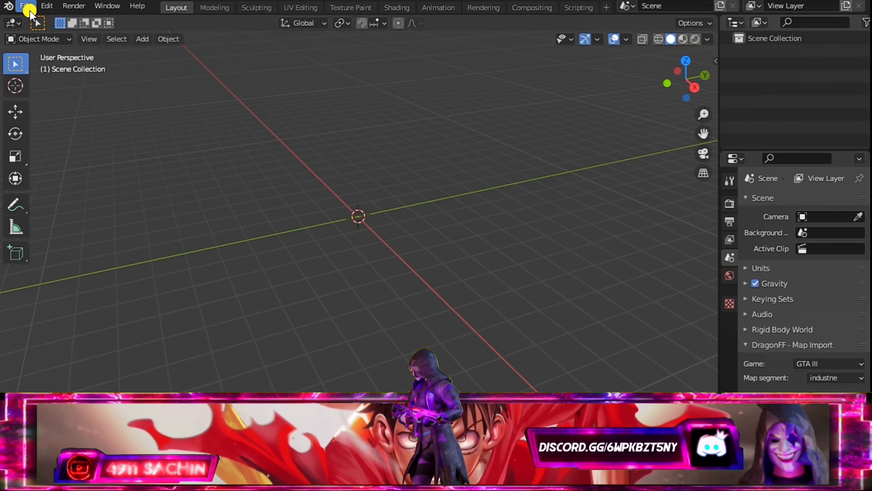
click(24, 8)
mouse_move(45, 178)
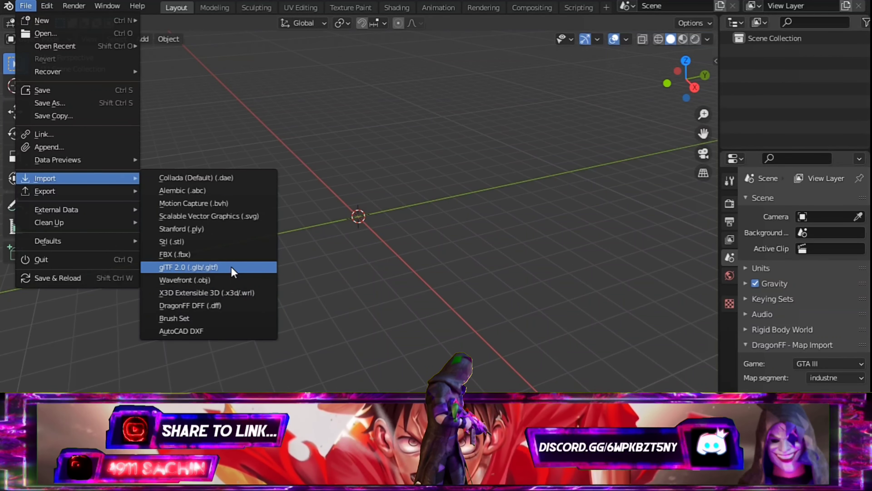
click(234, 270)
click(166, 177)
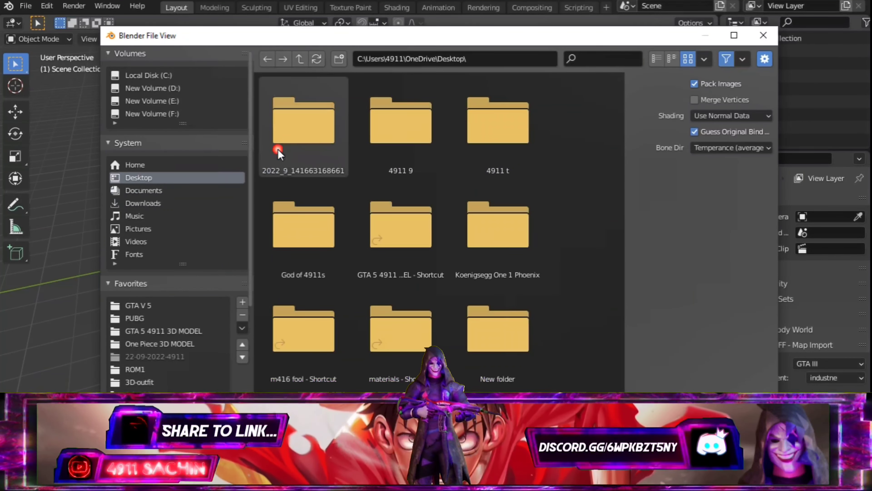
scroll(401, 204, down, 4)
scroll(404, 210, up, 4)
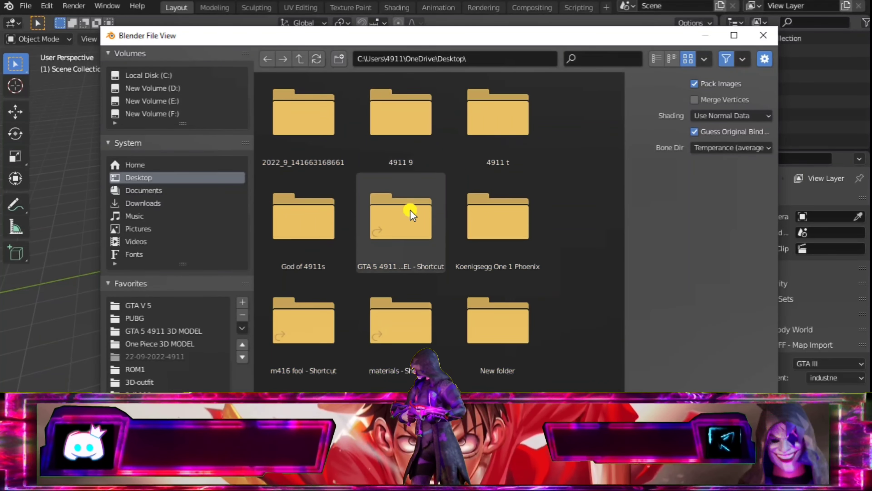
scroll(378, 225, down, 2)
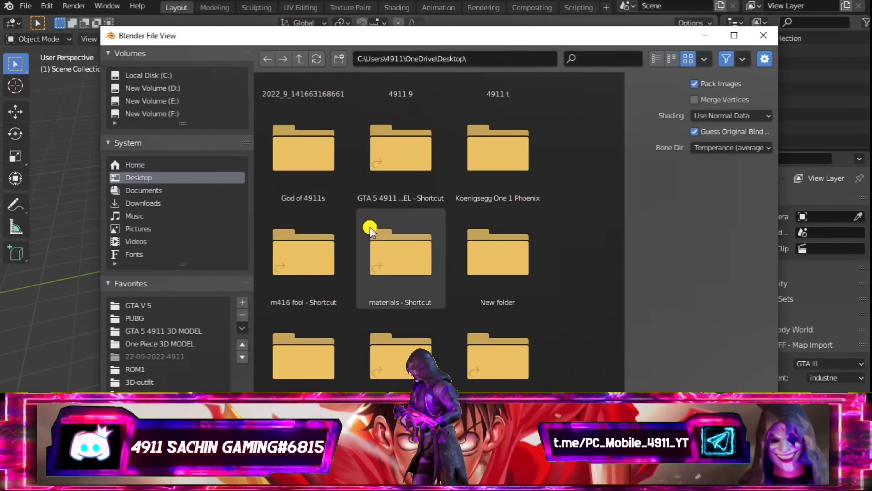
scroll(371, 230, down, 2)
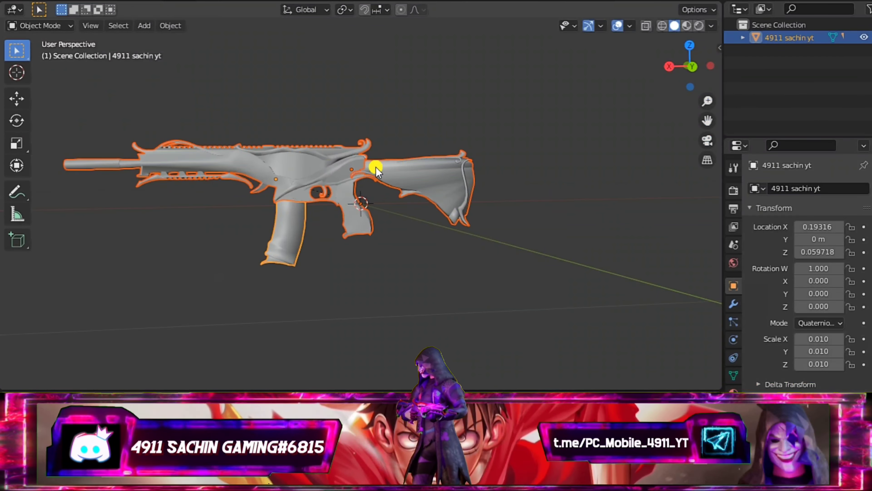
mouse_move(376, 169)
middle_down()
mouse_move(414, 192)
mouse_move(499, 189)
mouse_move(472, 226)
mouse_move(451, 205)
mouse_move(474, 193)
middle_up()
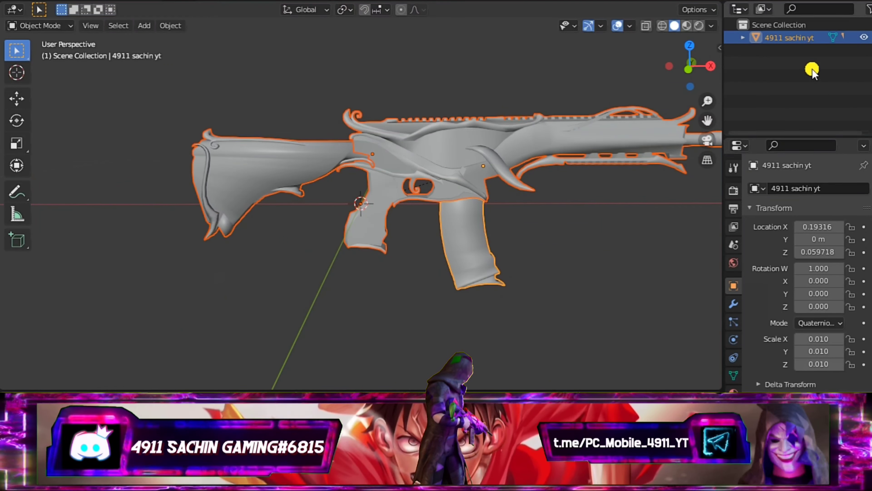
Step: Expand '4911 sachin yt' and select the magazine, body Mesh_0028.rip and stock Mesh_0026.rip in turn
click(741, 38)
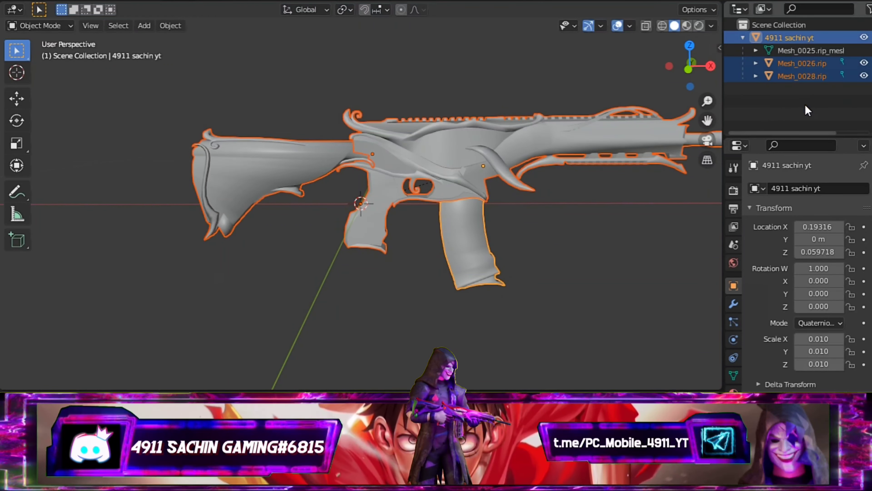
click(524, 236)
click(467, 247)
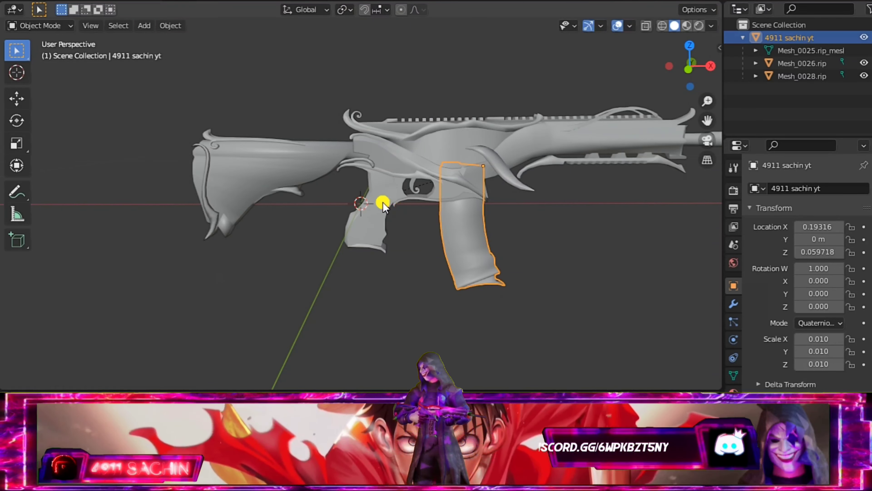
click(409, 180)
click(314, 155)
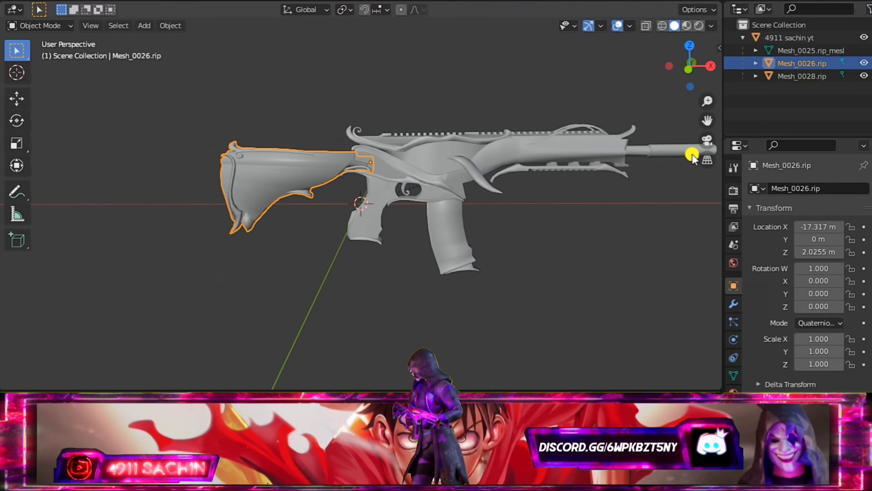
Step: Orbit and pan around the gun, reselecting the body Mesh_0028.rip
mouse_move(707, 120)
mouse_down()
mouse_move(546, 175)
mouse_move(760, 110)
mouse_up()
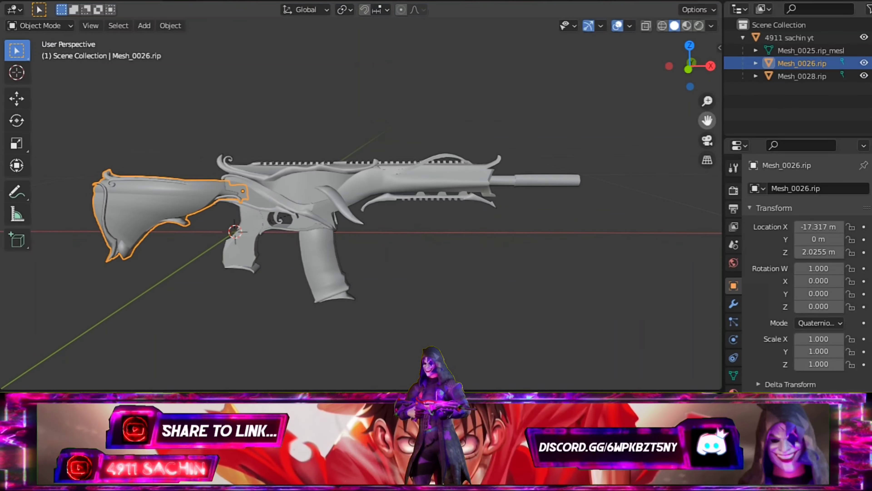
middle_drag(327, 194, 353, 195)
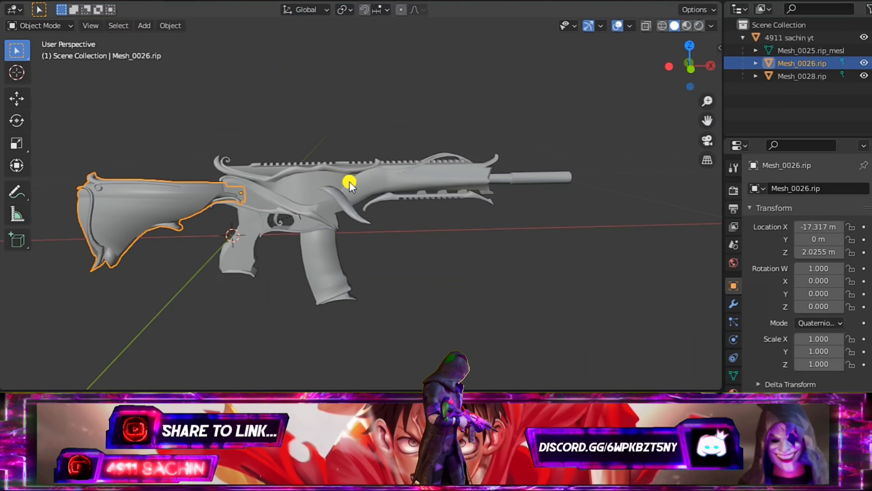
scroll(515, 175, up, 2)
drag(706, 121, 460, 129)
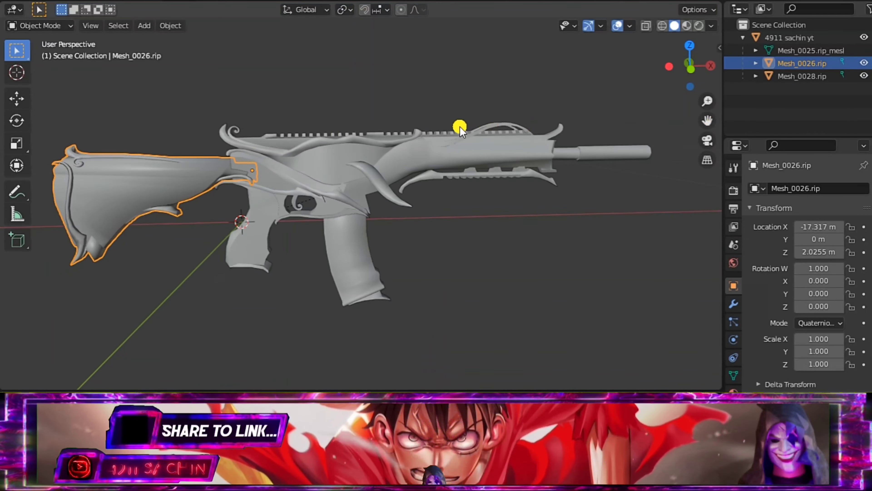
mouse_move(459, 129)
middle_down()
mouse_move(364, 150)
mouse_move(400, 197)
mouse_move(364, 157)
middle_up()
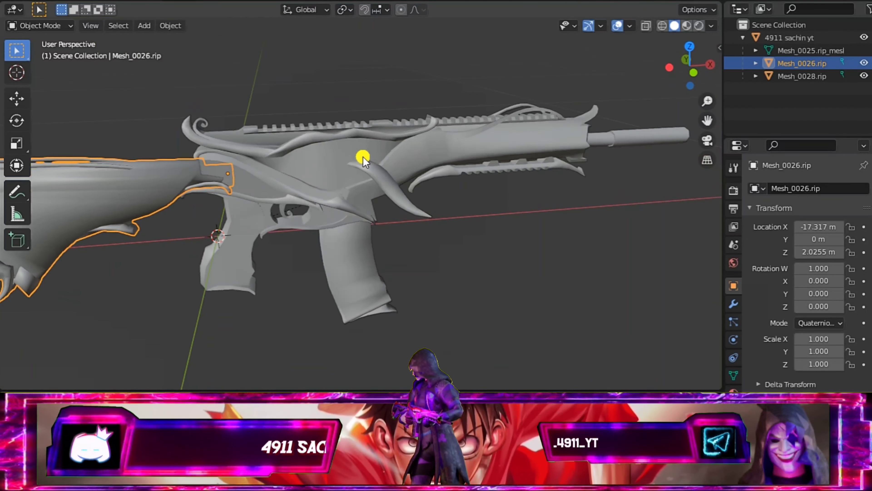
click(382, 179)
middle_drag(355, 211, 426, 232)
middle_drag(432, 171, 336, 89)
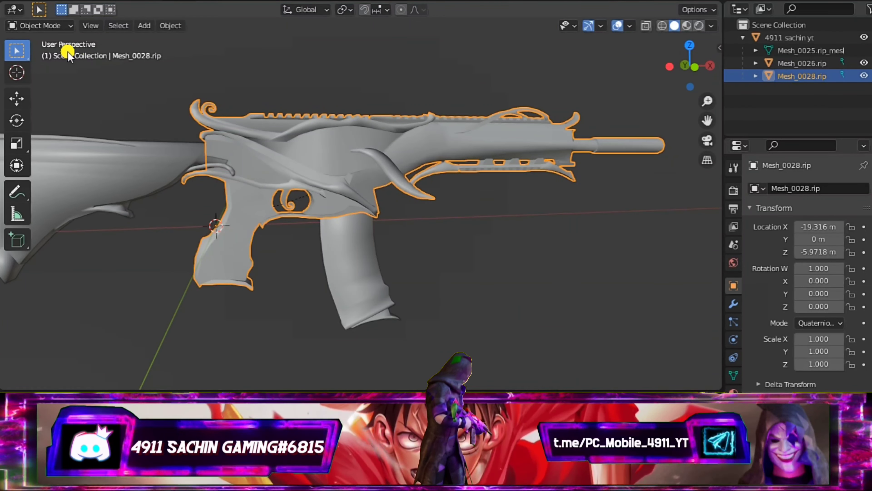
click(46, 26)
Step: Edit Mesh_0028.rip in face select with wireframe shading and box-select the blade tip
click(40, 55)
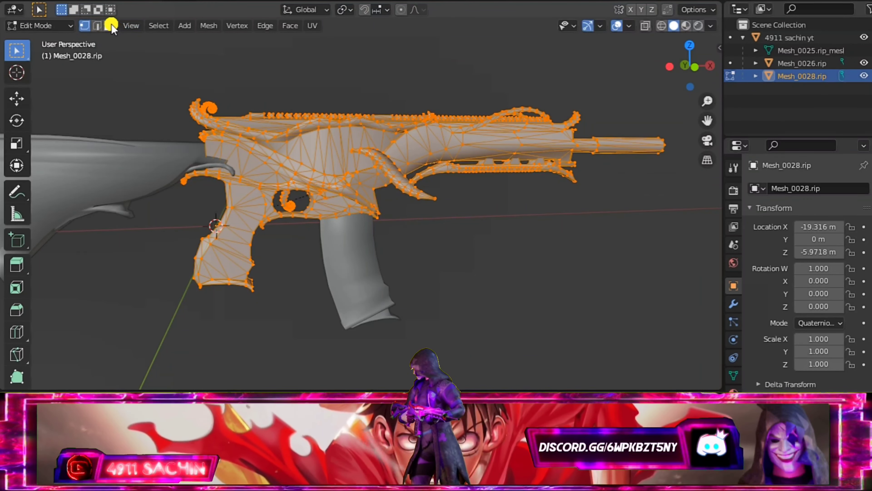
click(110, 25)
scroll(368, 136, up, 5)
scroll(399, 127, up, 3)
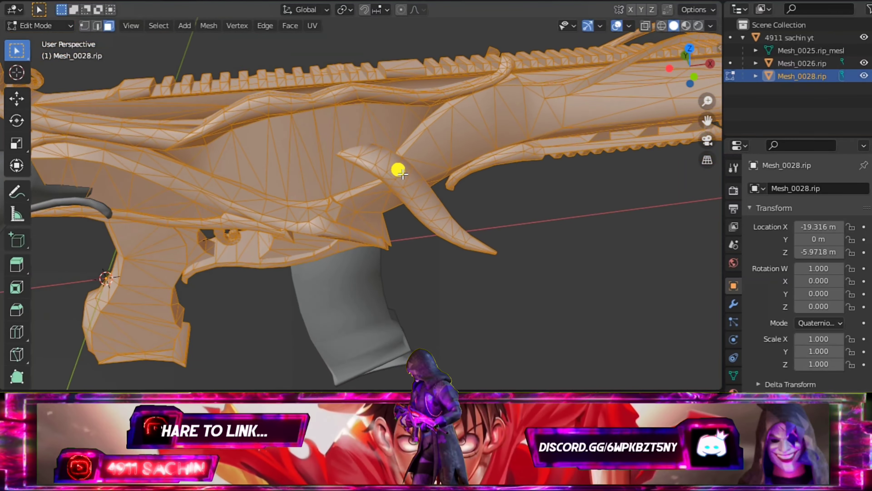
scroll(399, 169, up, 2)
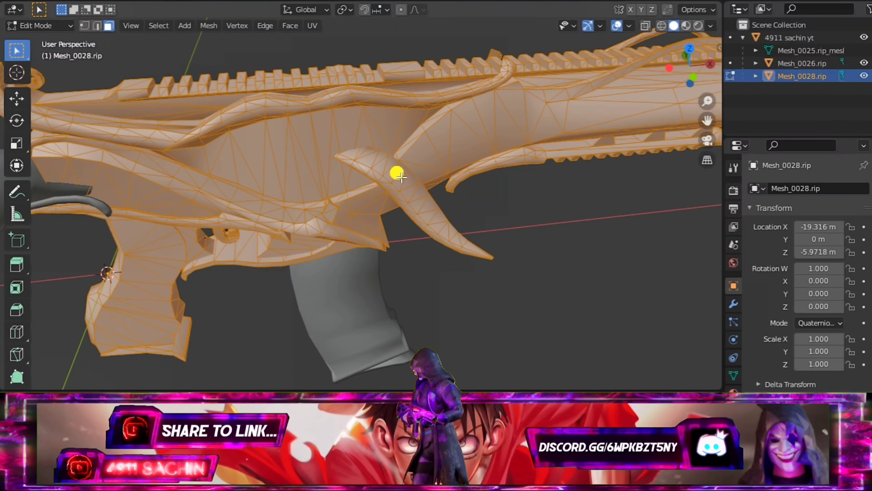
click(659, 27)
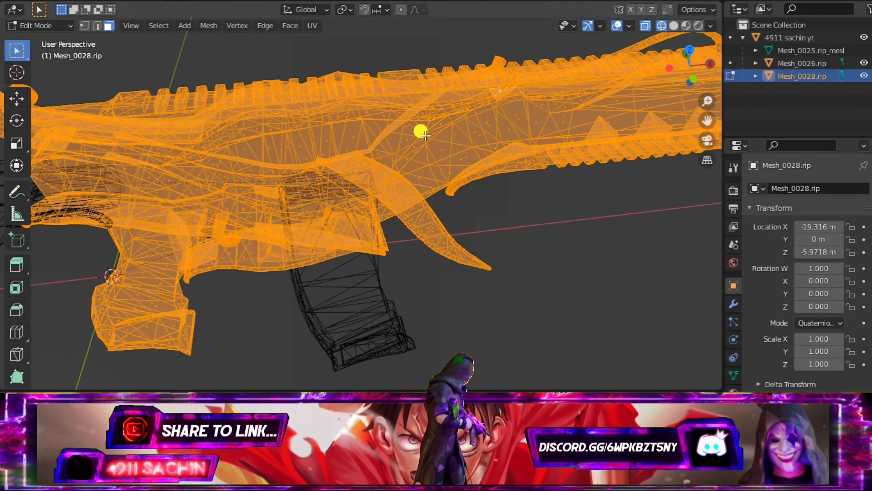
middle_drag(419, 130, 424, 137)
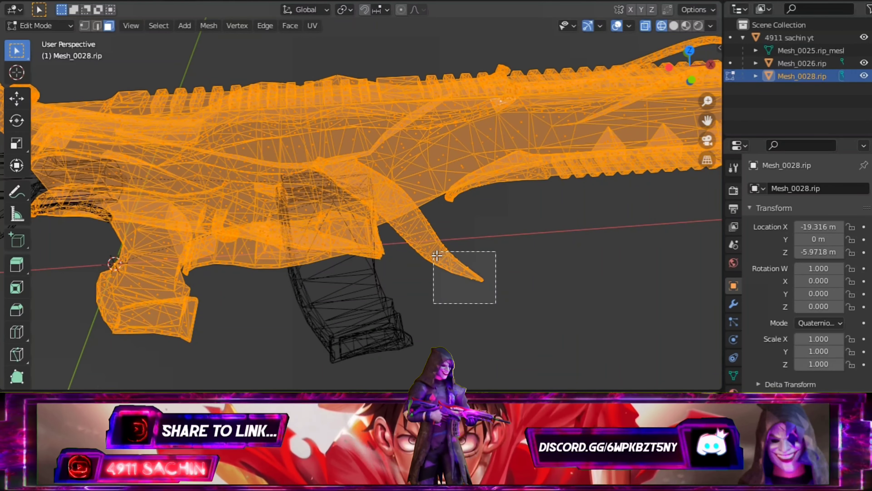
drag(496, 303, 431, 247)
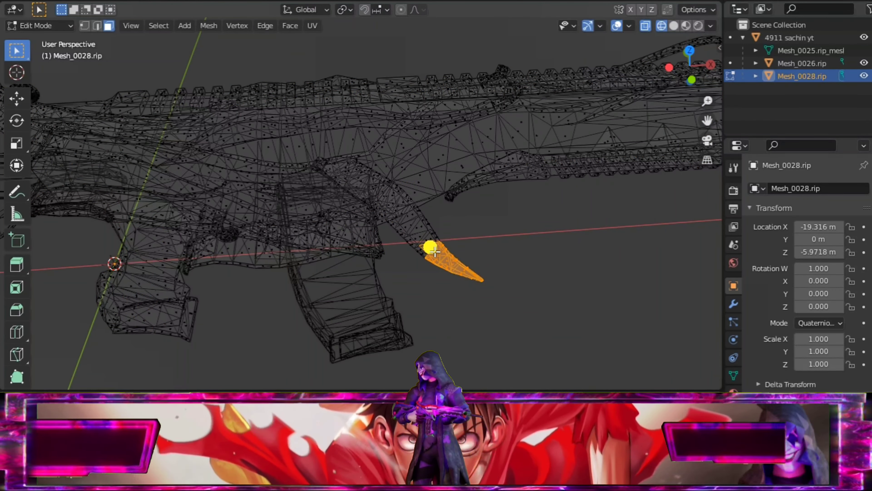
middle_drag(433, 251, 455, 229)
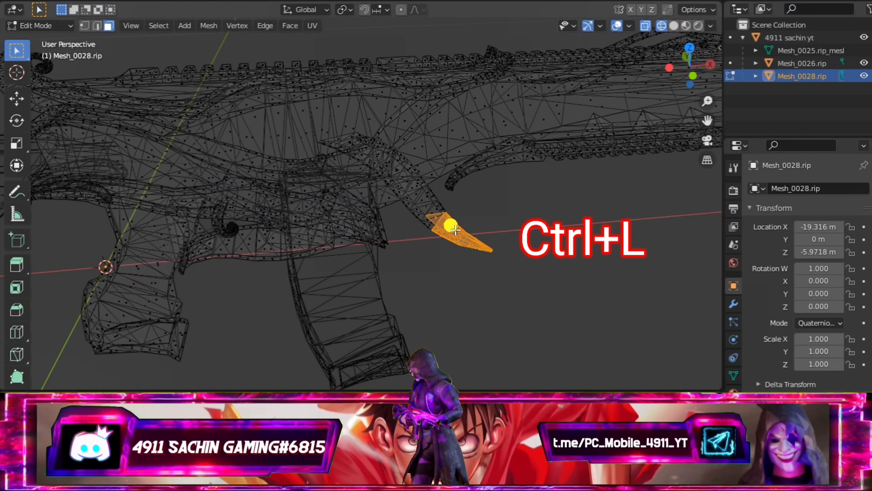
Step: Extend the selection to the whole curved blade, separate it, and return to Object Mode
key(ctrl+l)
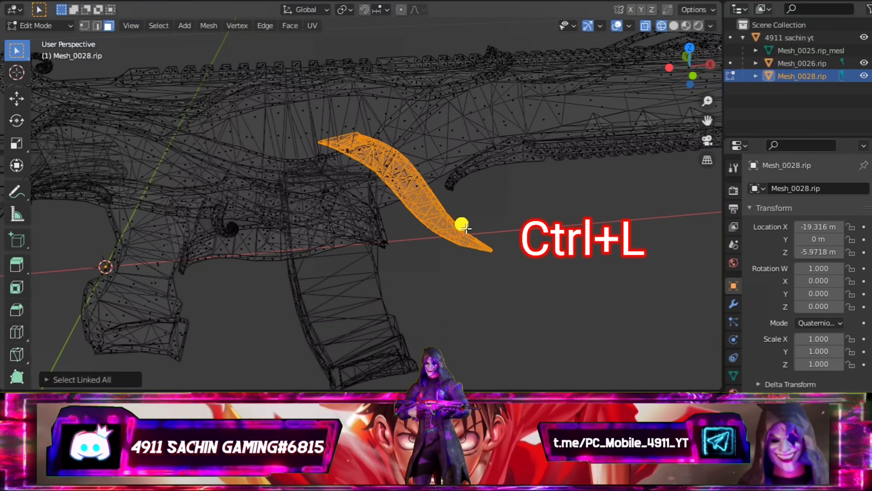
mouse_move(421, 196)
middle_down()
mouse_move(323, 135)
mouse_move(345, 221)
mouse_move(329, 146)
mouse_move(402, 160)
mouse_move(360, 185)
mouse_move(357, 179)
middle_up()
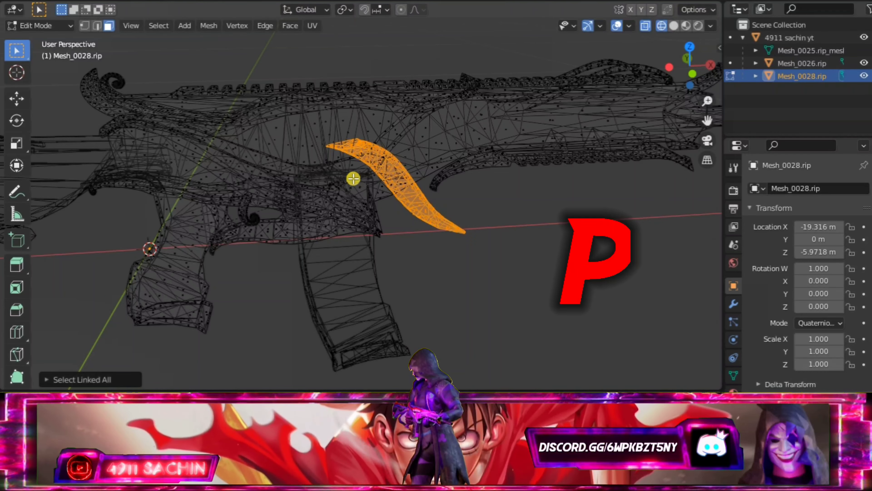
key(p)
click(356, 184)
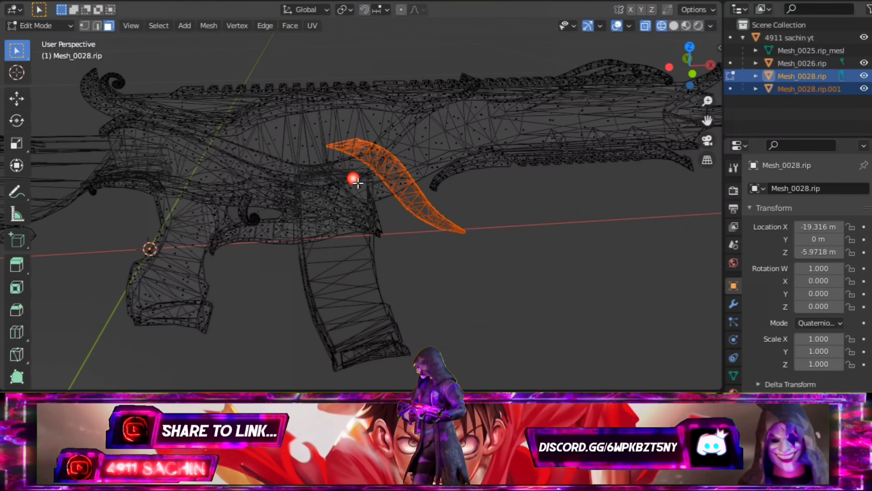
click(65, 27)
click(60, 40)
Step: Use Solid shading and hide every gun part except Mesh_0028.rip.001
scroll(305, 129, down, 4)
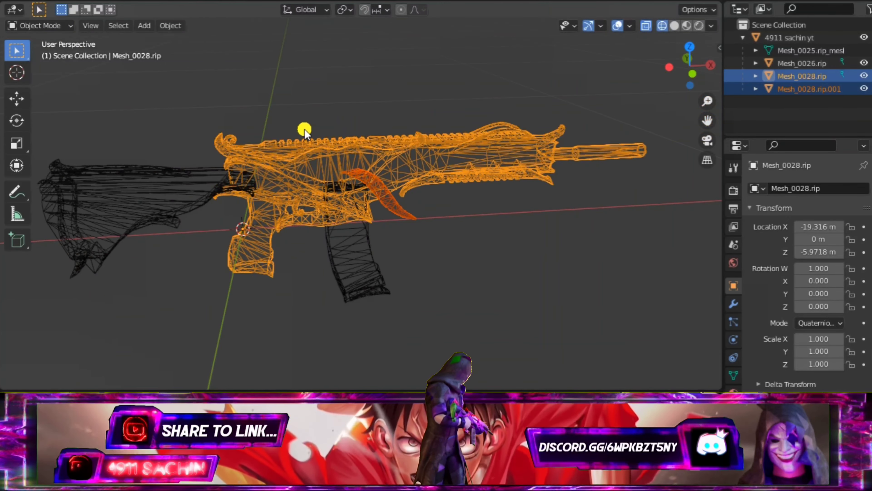
middle_drag(304, 128, 303, 108)
click(674, 27)
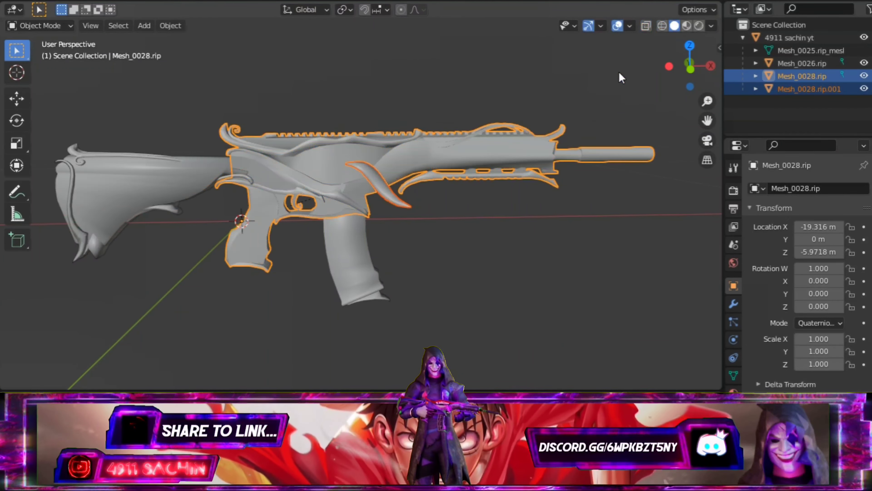
scroll(392, 111, down, 2)
click(844, 90)
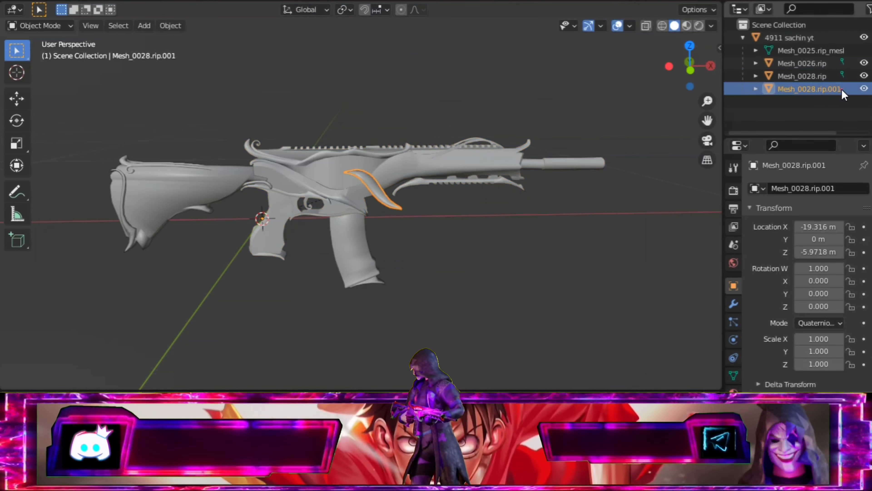
drag(862, 76, 864, 37)
click(779, 108)
mouse_move(384, 146)
middle_down()
mouse_move(352, 149)
mouse_move(506, 167)
mouse_move(497, 112)
mouse_move(449, 170)
mouse_move(249, 162)
mouse_move(181, 99)
mouse_move(165, 100)
mouse_move(235, 128)
mouse_move(409, 131)
mouse_move(427, 113)
mouse_move(346, 64)
mouse_move(298, 88)
mouse_move(316, 97)
mouse_move(370, 86)
mouse_move(421, 57)
mouse_move(379, 100)
mouse_move(298, 85)
mouse_move(333, 109)
mouse_move(467, 122)
mouse_move(381, 161)
mouse_move(415, 130)
mouse_move(485, 156)
mouse_move(511, 142)
mouse_move(367, 138)
mouse_move(409, 139)
mouse_move(382, 164)
mouse_move(292, 127)
mouse_move(263, 150)
mouse_move(154, 132)
mouse_move(172, 121)
mouse_move(436, 145)
mouse_move(175, 135)
mouse_move(135, 164)
middle_up()
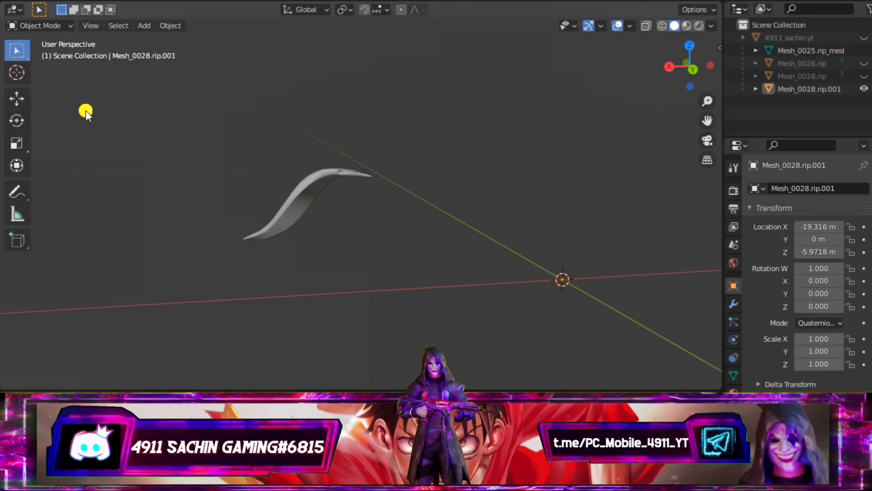
Step: Add a single-bone armature and scale it down
click(141, 26)
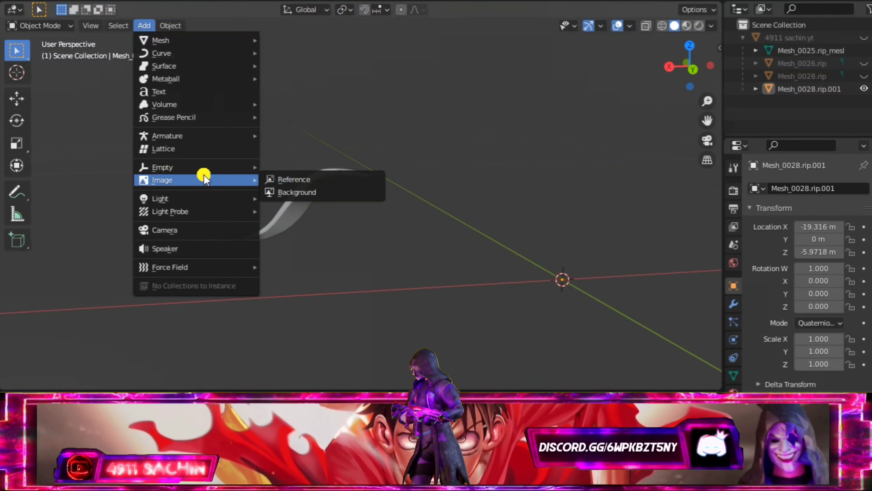
mouse_move(167, 136)
click(310, 133)
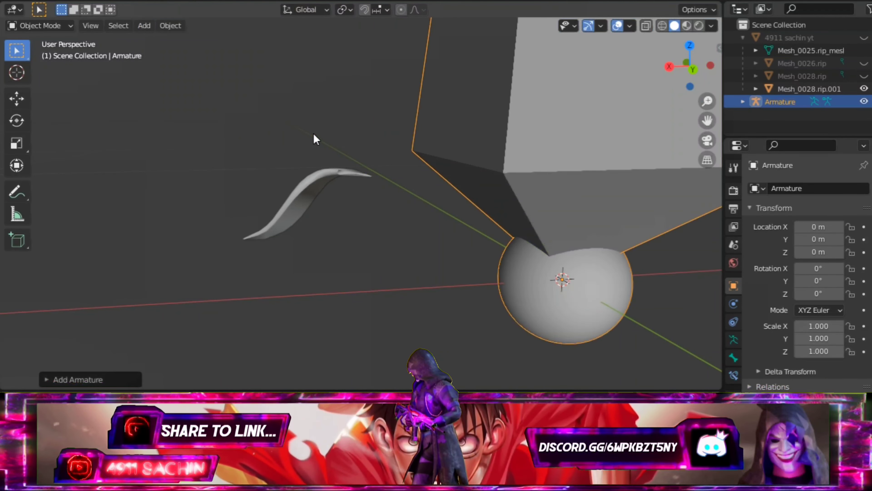
scroll(364, 150, down, 3)
scroll(452, 148, down, 3)
scroll(468, 120, down, 3)
scroll(439, 103, down, 2)
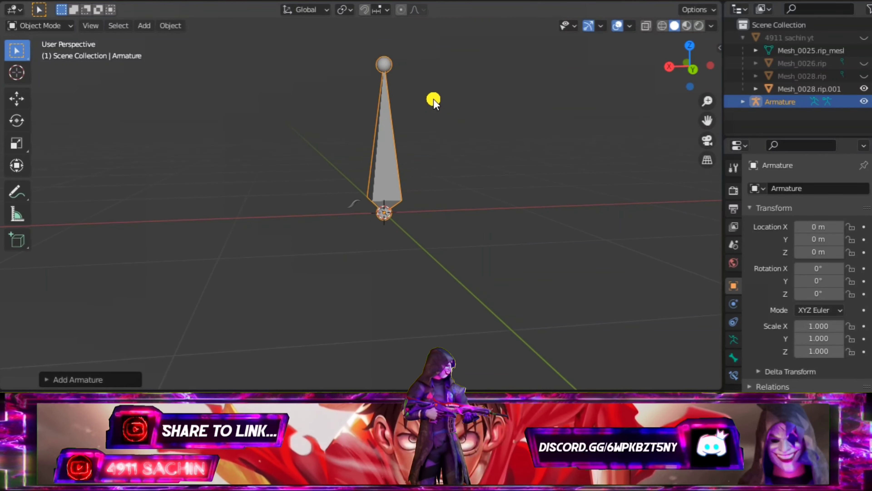
key(s)
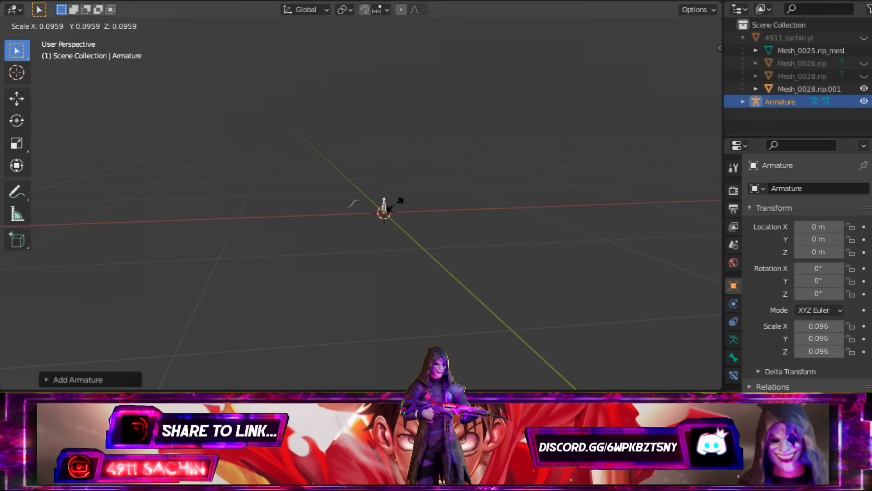
click(392, 204)
Step: Zoom in beside the blade and shrink the bone further to 0.078 scale
scroll(425, 196, up, 3)
scroll(561, 163, up, 3)
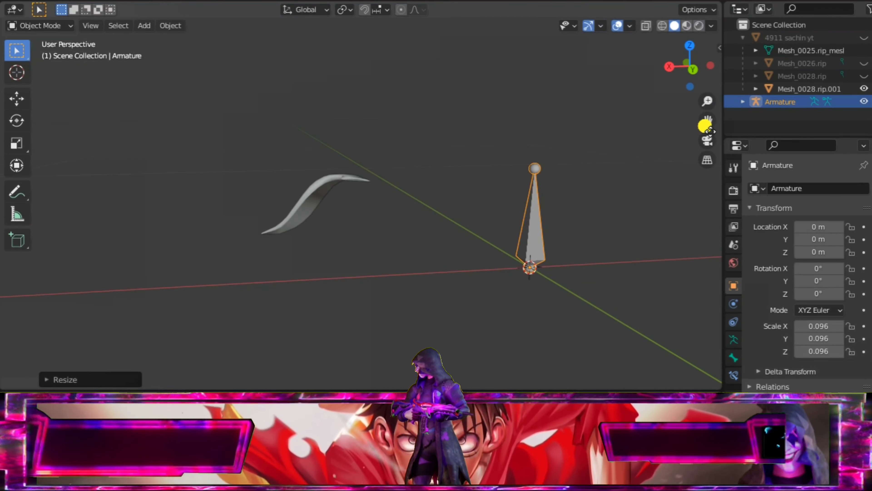
drag(706, 127, 684, 136)
scroll(518, 175, up, 3)
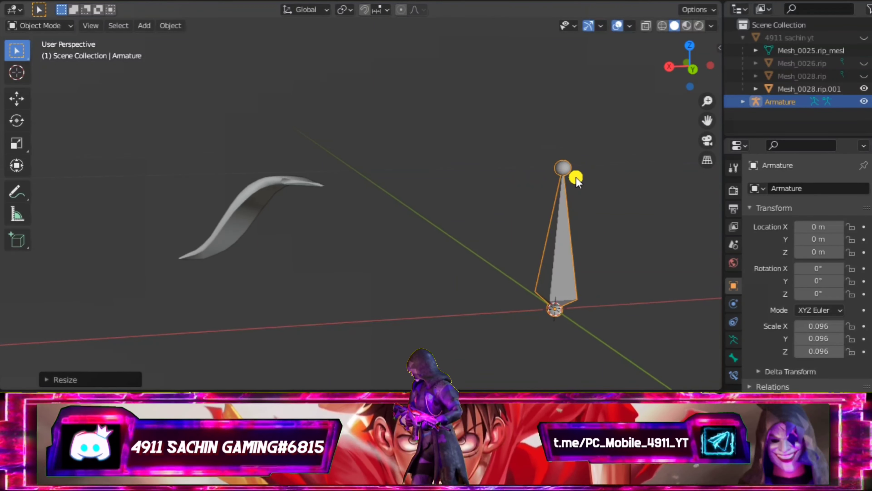
mouse_move(576, 181)
middle_down()
mouse_move(506, 161)
mouse_move(526, 172)
middle_up()
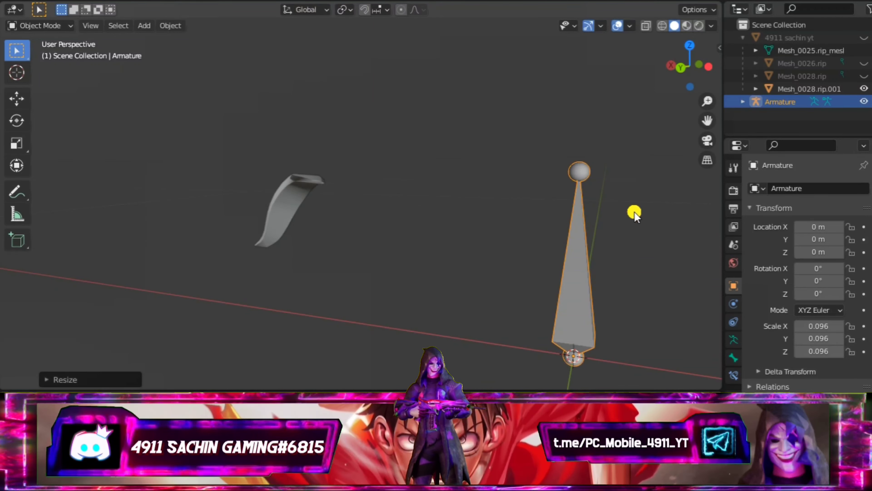
key(s)
click(623, 239)
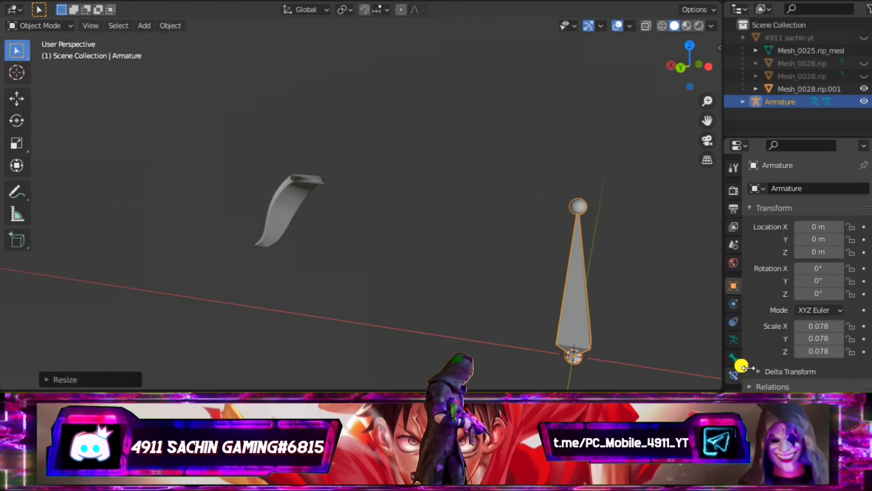
Step: Expand the Viewport Display panel in the Armature Data properties
click(734, 340)
scroll(798, 344, down, 5)
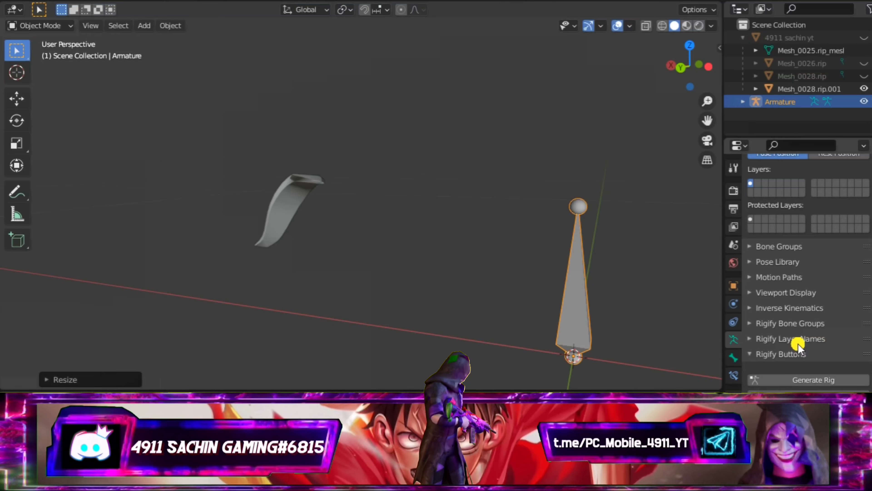
click(790, 295)
scroll(786, 296, down, 3)
scroll(790, 295, down, 3)
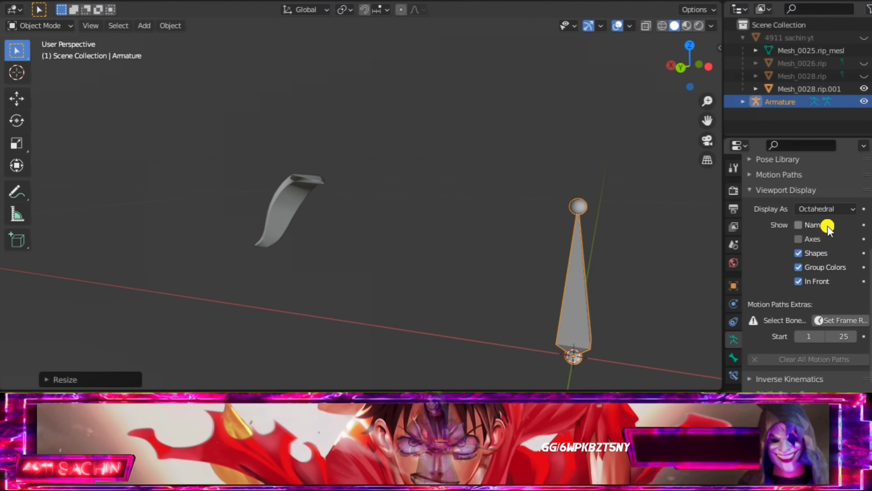
Step: Set the bone's Display As to Stick and split into left and right 3D viewports
click(827, 209)
click(806, 239)
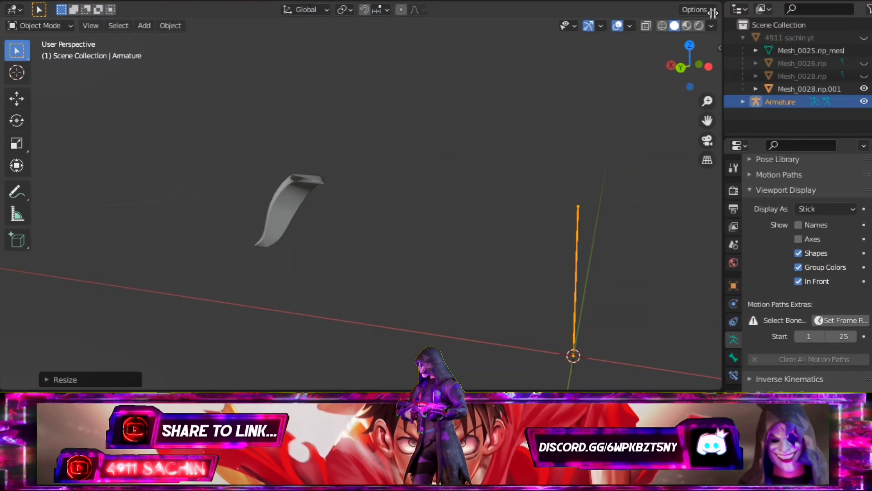
drag(713, 12, 397, 19)
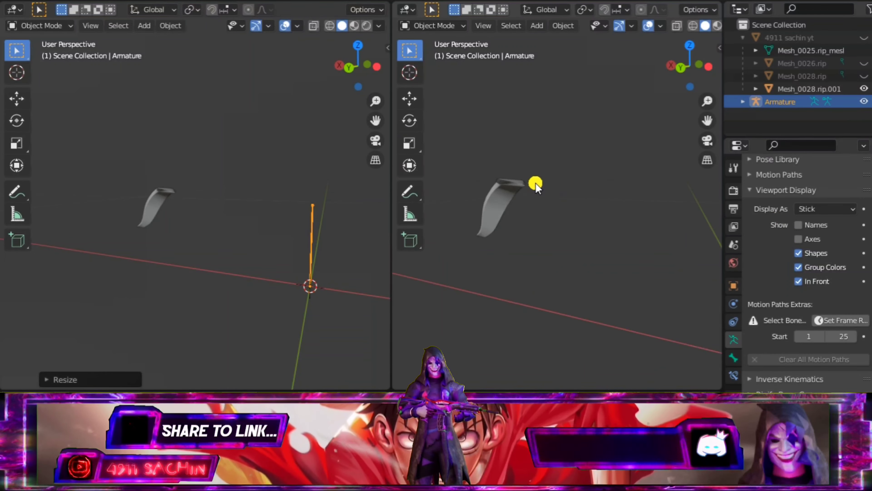
Step: Set the right viewport to Wireframe shading
mouse_move(535, 181)
middle_down()
mouse_move(555, 200)
mouse_move(572, 181)
middle_up()
click(694, 27)
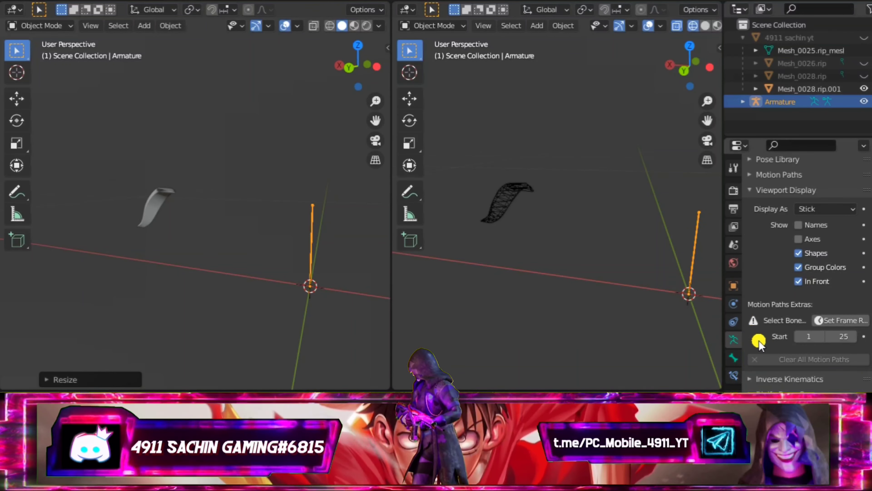
scroll(759, 344, down, 5)
scroll(795, 338, up, 4)
scroll(803, 327, up, 4)
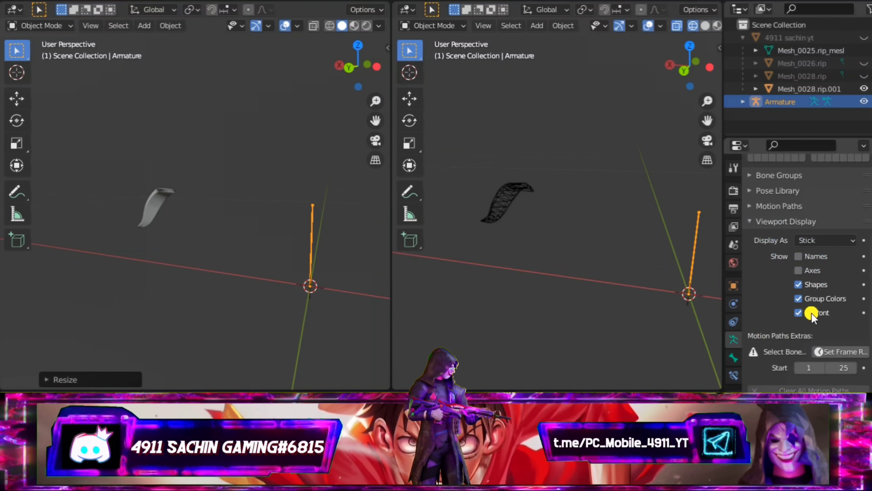
Step: Frame the blade in both viewports and select the Move tool
mouse_move(332, 242)
middle_down()
mouse_move(269, 224)
mouse_move(281, 229)
middle_up()
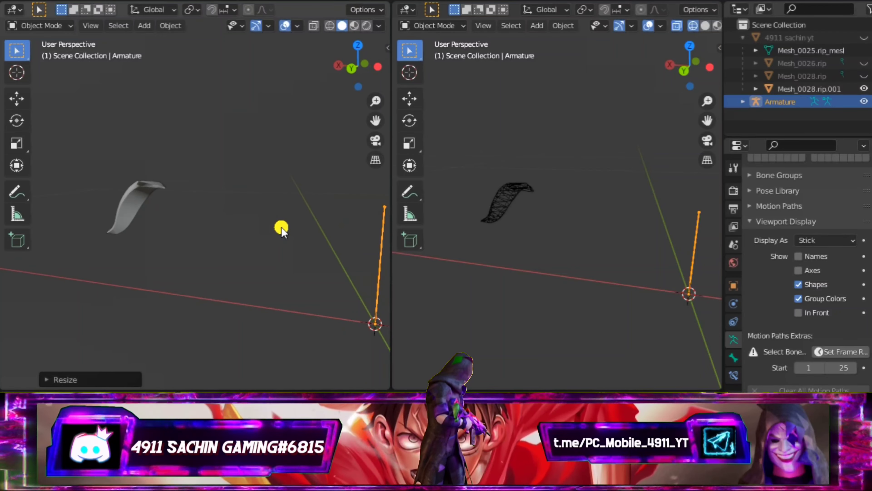
mouse_move(375, 120)
mouse_down()
mouse_move(398, 156)
mouse_move(510, 155)
mouse_up()
scroll(618, 205, up, 3)
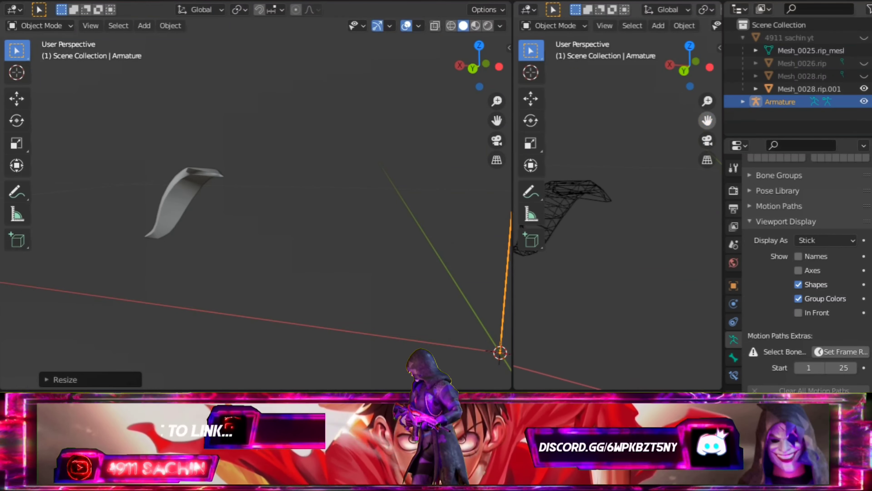
drag(707, 120, 707, 123)
middle_drag(628, 168, 655, 193)
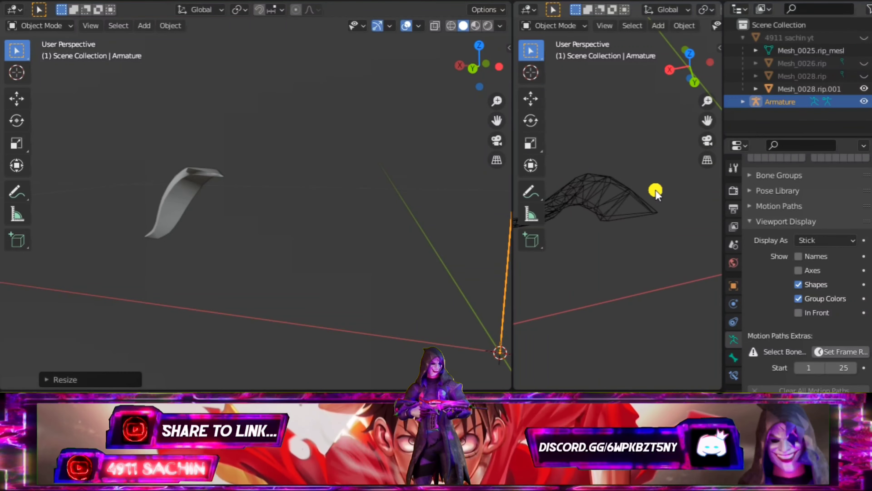
scroll(336, 213, down, 2)
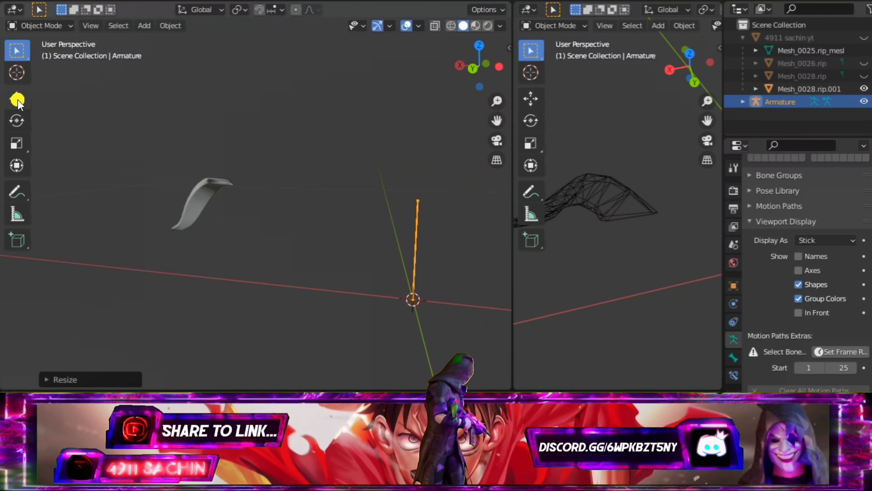
click(17, 99)
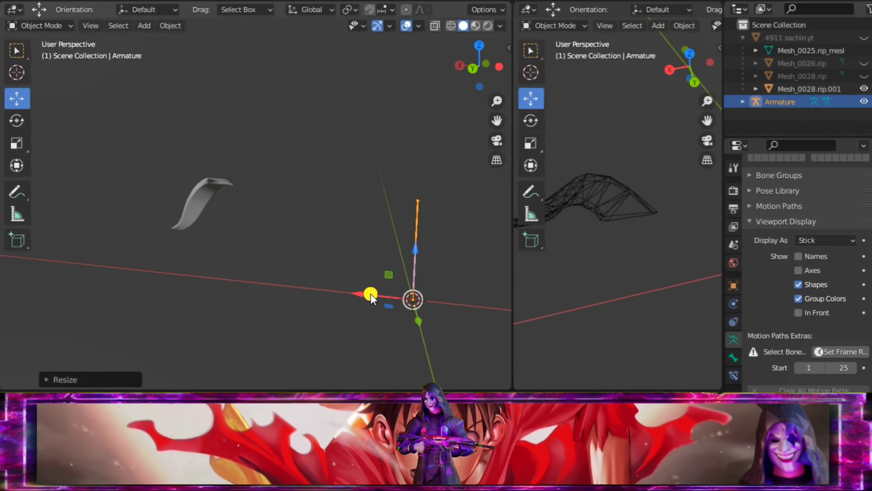
mouse_move(295, 203)
middle_down()
mouse_move(455, 244)
mouse_move(365, 203)
mouse_move(400, 195)
mouse_move(228, 176)
mouse_move(271, 175)
mouse_move(261, 180)
middle_up()
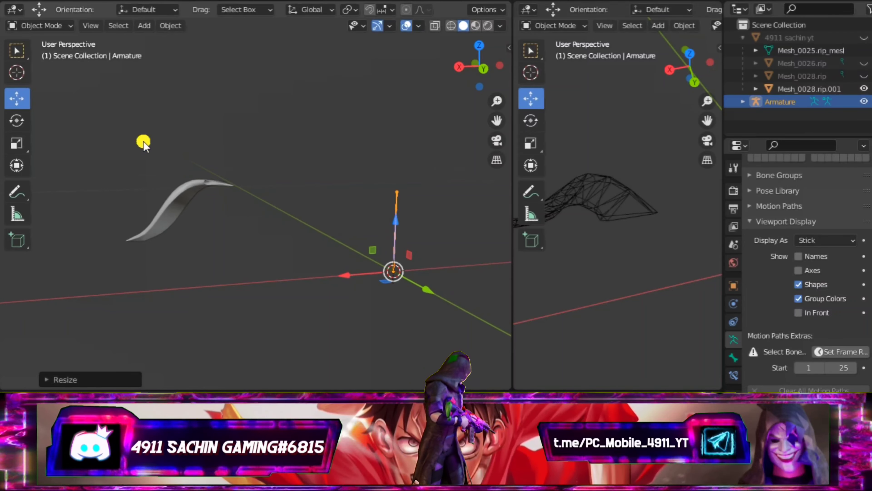
Step: Enter armature Edit Mode, select the bone base, and move it over to the blade
click(41, 29)
click(45, 54)
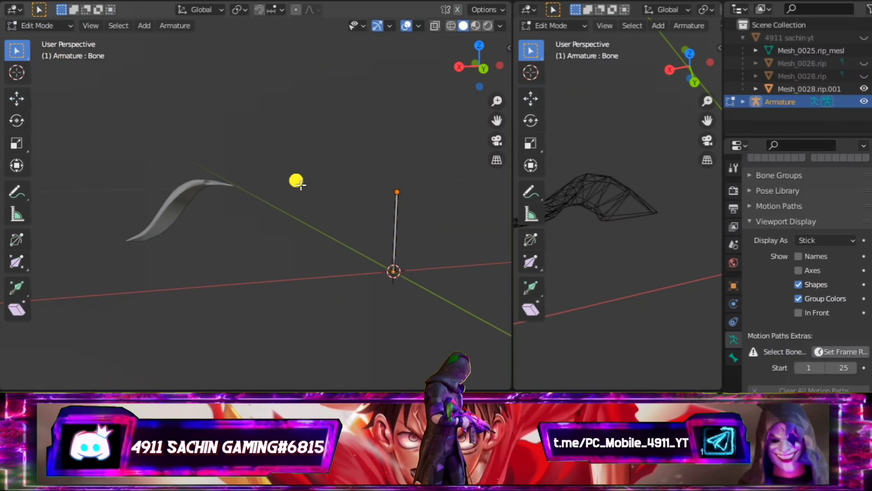
scroll(365, 222, down, 1)
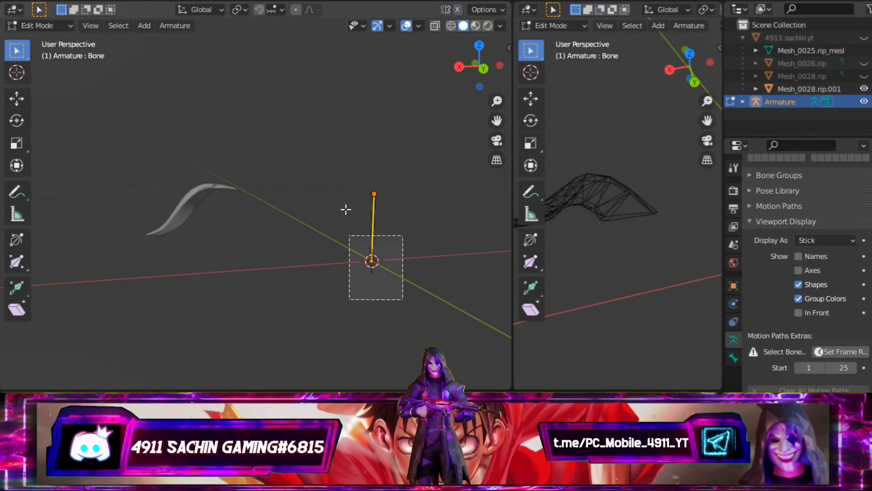
mouse_move(403, 298)
mouse_down()
mouse_move(350, 236)
mouse_move(273, 238)
mouse_up()
click(17, 99)
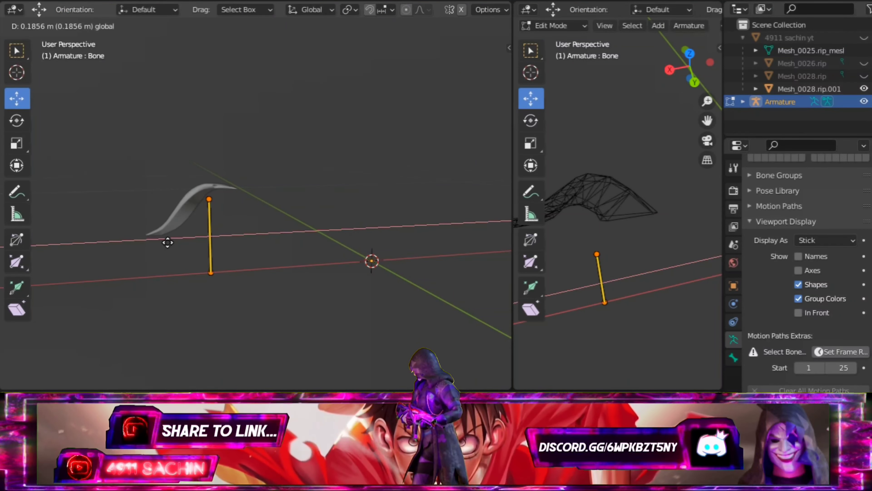
drag(168, 242, 170, 239)
Step: Raise the bone along Z and nudge it along X and Y to the blade's end
mouse_move(175, 237)
middle_down()
mouse_move(308, 227)
mouse_move(321, 268)
mouse_move(303, 273)
middle_up()
mouse_move(230, 303)
middle_down()
mouse_move(185, 156)
mouse_move(194, 183)
middle_up()
drag(183, 233, 184, 165)
mouse_move(184, 165)
middle_down()
mouse_move(346, 218)
mouse_move(372, 259)
mouse_move(352, 291)
middle_up()
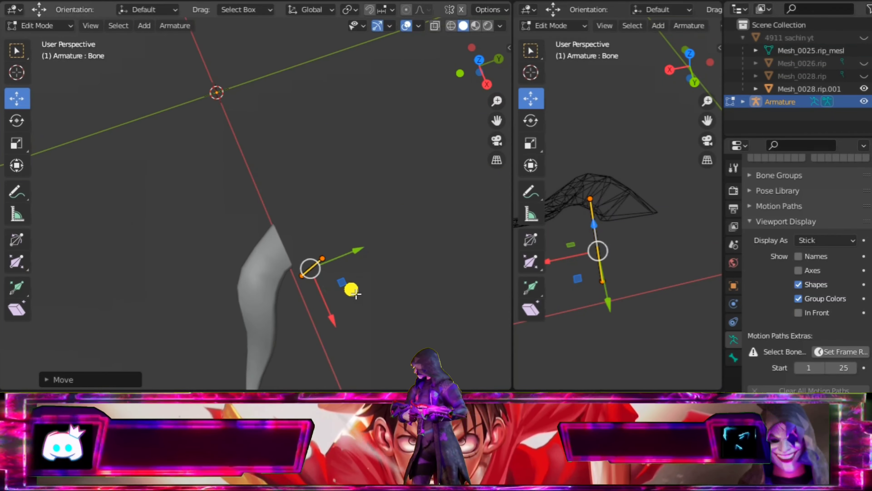
drag(333, 324, 315, 299)
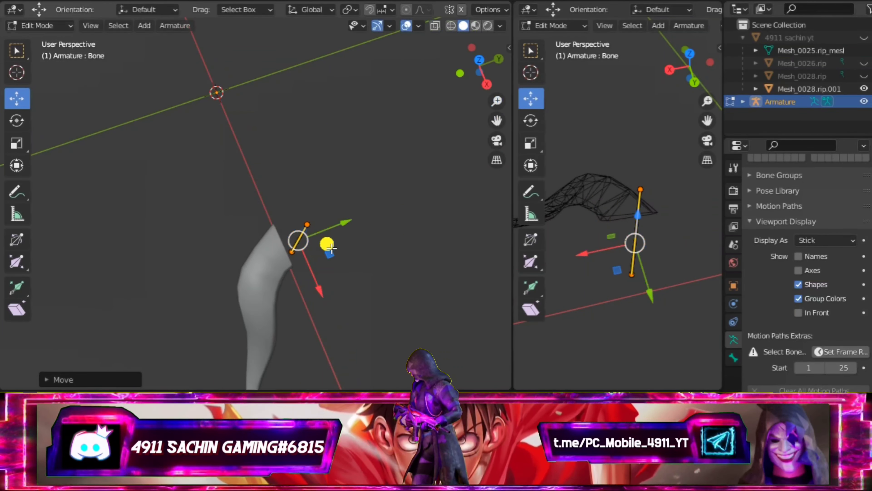
drag(335, 235, 313, 242)
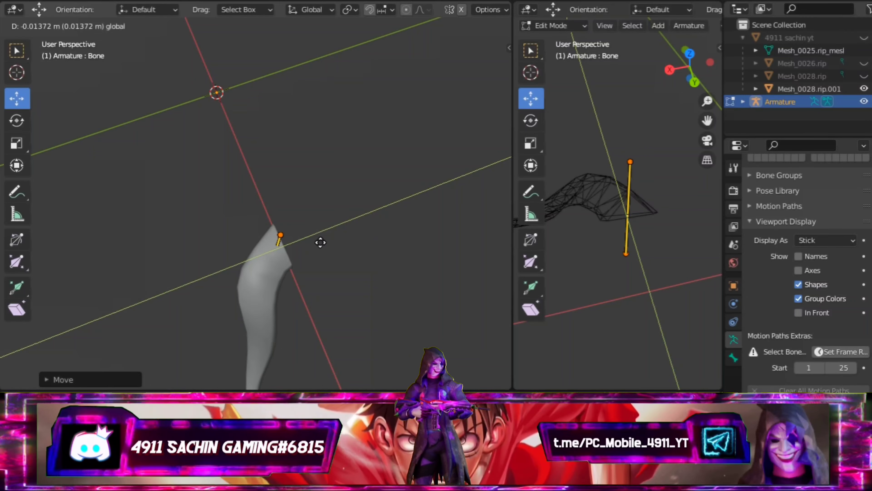
click(319, 242)
mouse_move(319, 241)
middle_down()
mouse_move(341, 244)
mouse_move(288, 146)
mouse_move(289, 160)
middle_up()
drag(279, 206, 315, 213)
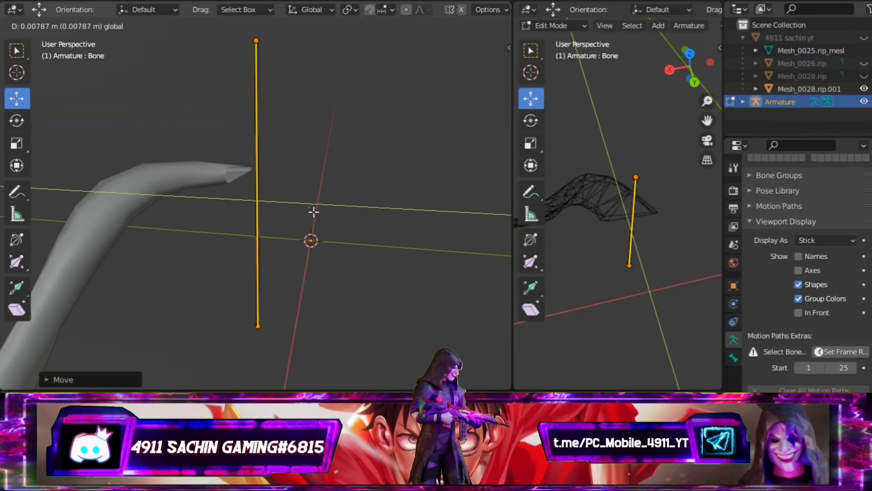
click(312, 158)
Step: Shorten the bone and fine-tune its height and Y position at the blade tip
key(s)
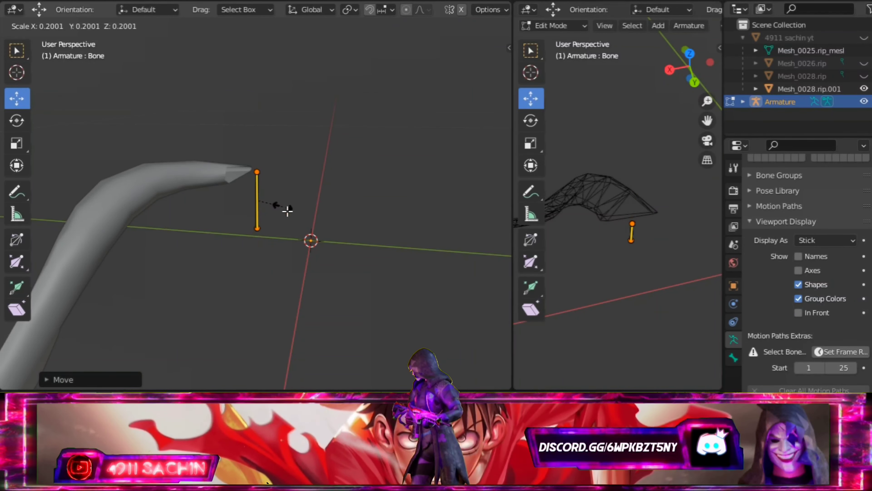
click(288, 120)
mouse_move(288, 121)
middle_down()
mouse_move(315, 137)
mouse_move(290, 134)
middle_up()
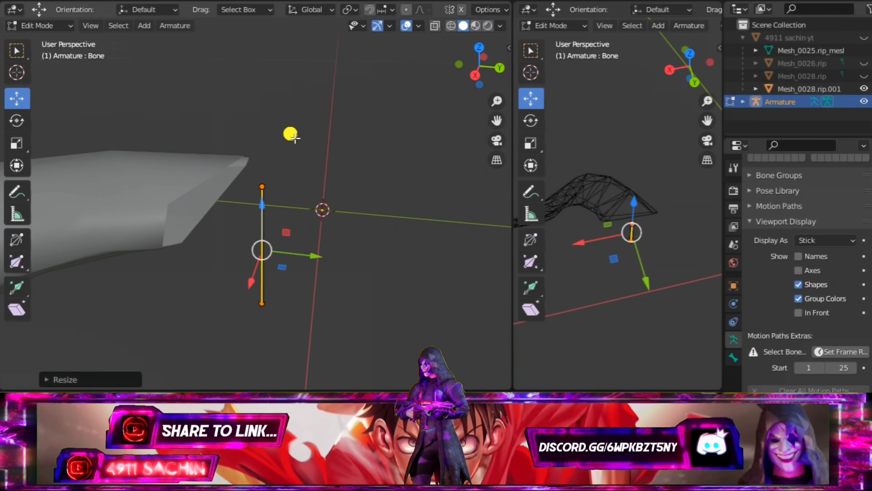
drag(265, 210, 274, 155)
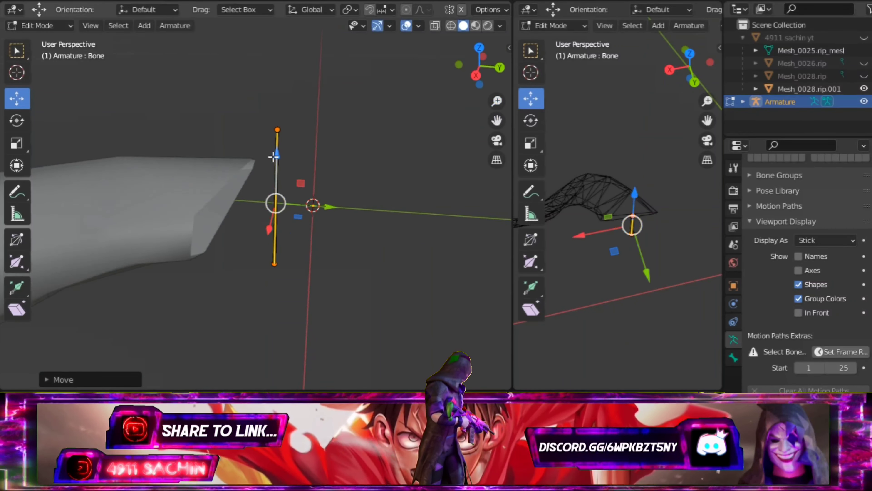
mouse_move(275, 156)
middle_down()
mouse_move(305, 172)
mouse_move(258, 164)
mouse_move(308, 254)
middle_up()
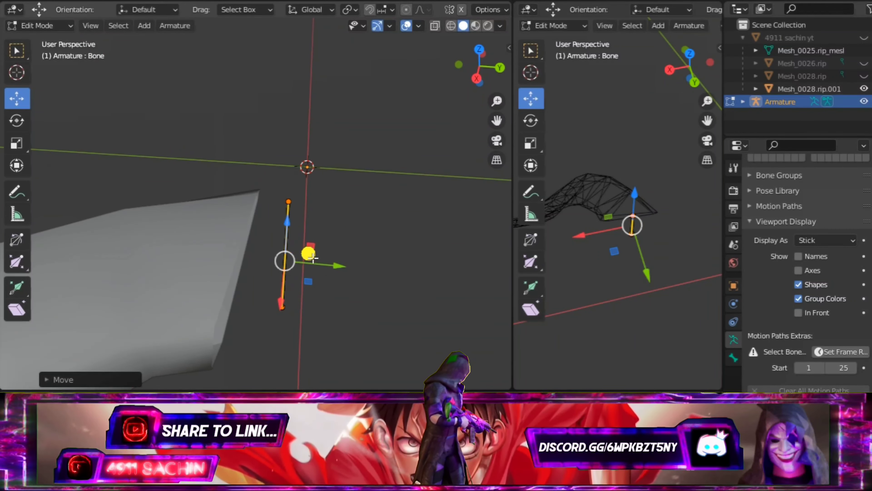
drag(334, 265, 321, 259)
mouse_move(321, 259)
middle_down()
mouse_move(377, 197)
mouse_move(218, 168)
mouse_move(299, 159)
mouse_move(342, 134)
mouse_move(355, 147)
middle_up()
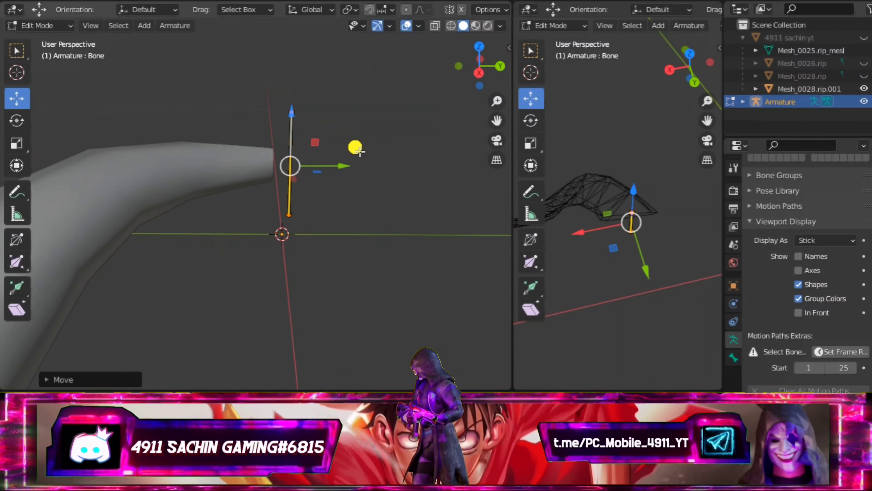
drag(300, 140, 294, 175)
mouse_move(331, 152)
middle_down()
mouse_move(237, 153)
mouse_move(234, 129)
middle_up()
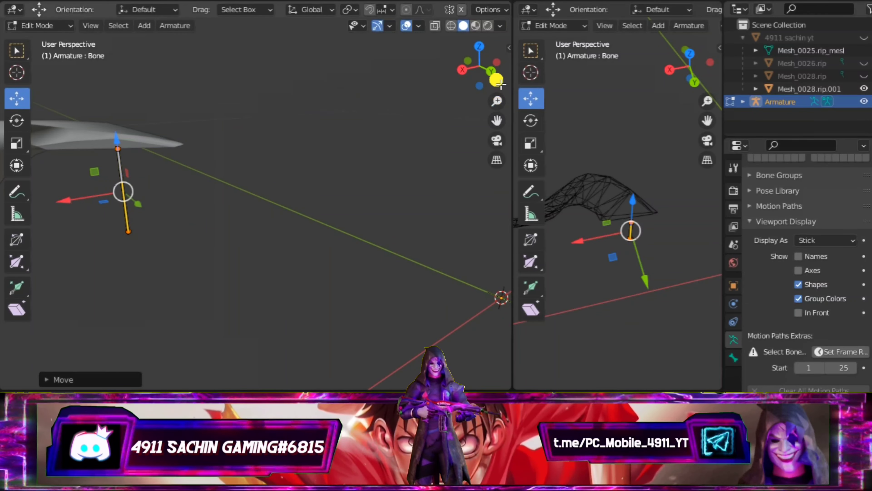
Step: From the Back Orthographic view, shift the bone left along X to meet the blade's edge
click(494, 77)
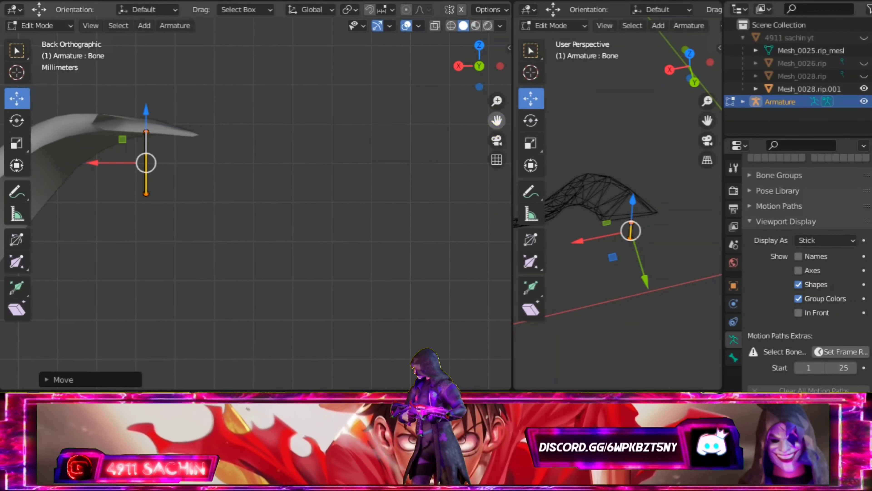
mouse_move(496, 120)
mouse_down()
mouse_move(590, 159)
mouse_move(321, 161)
mouse_move(210, 183)
mouse_up()
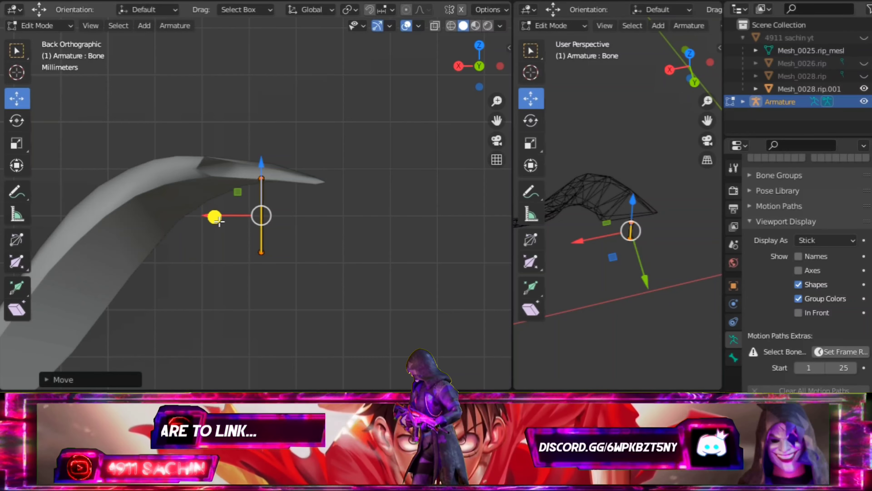
drag(215, 217, 207, 217)
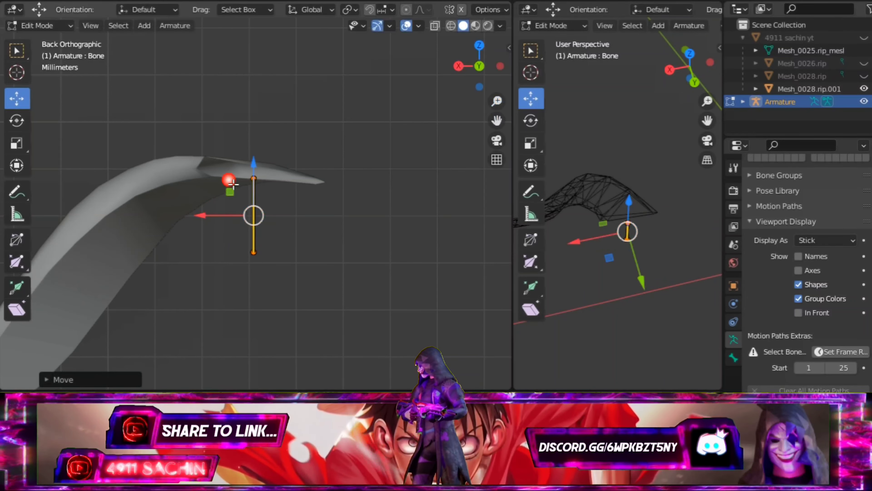
click(254, 175)
mouse_move(292, 132)
middle_down()
mouse_move(241, 164)
mouse_move(181, 140)
mouse_move(139, 136)
middle_up()
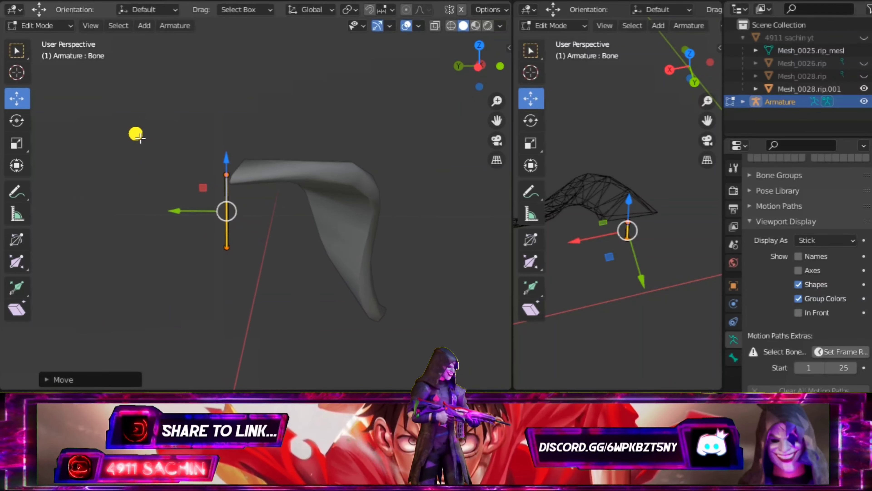
Step: Extrude a new bone along Y from the top joint and adjust its joint position
click(227, 176)
key(e)
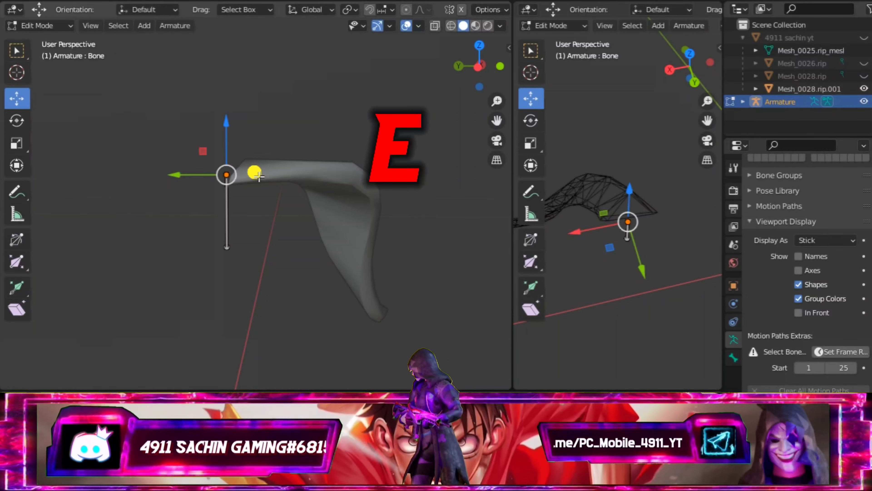
key(e)
key(y)
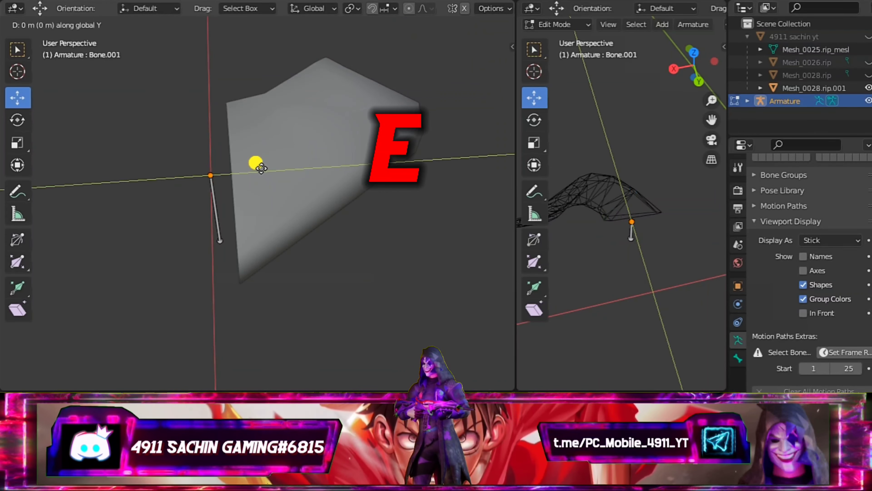
click(377, 126)
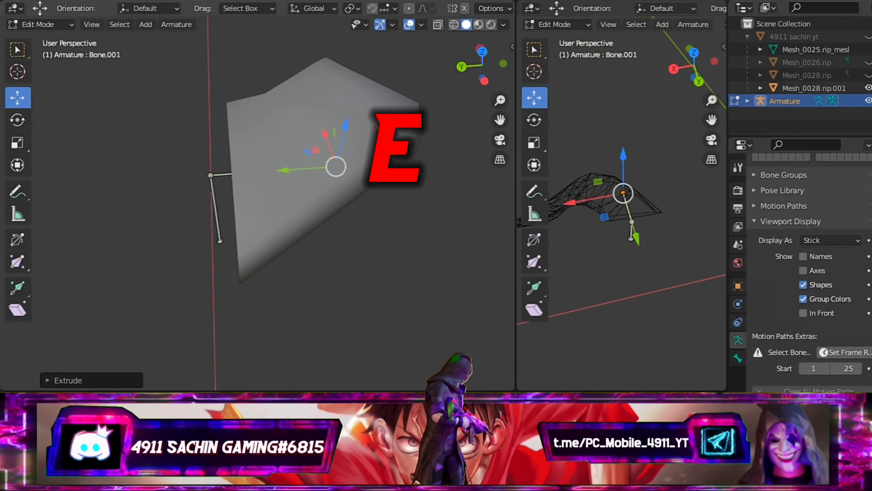
mouse_move(399, 147)
middle_down()
mouse_move(331, 62)
mouse_move(290, 33)
mouse_move(302, 128)
mouse_move(350, 186)
middle_up()
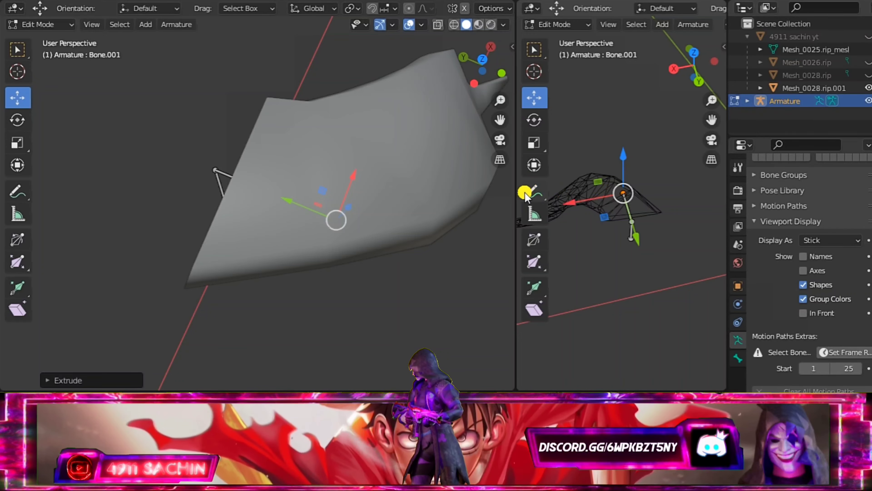
drag(514, 195, 238, 192)
mouse_move(331, 205)
middle_down()
mouse_move(491, 233)
mouse_move(540, 226)
middle_up()
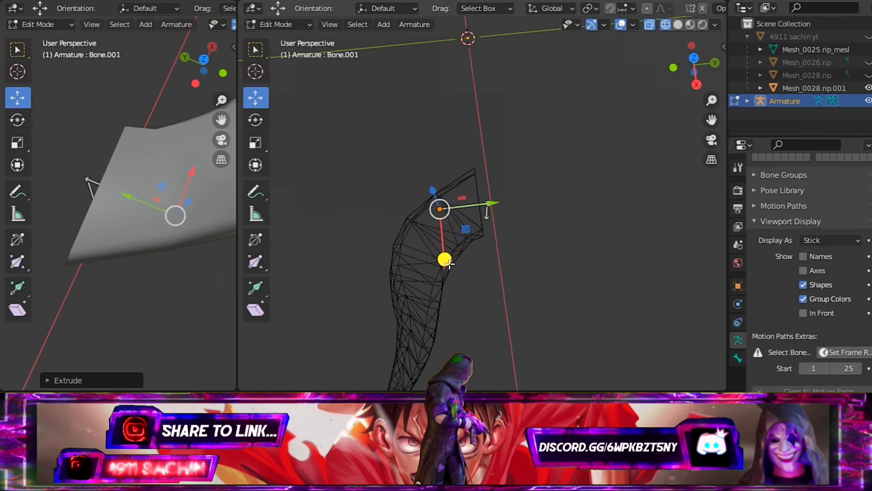
drag(448, 263, 457, 275)
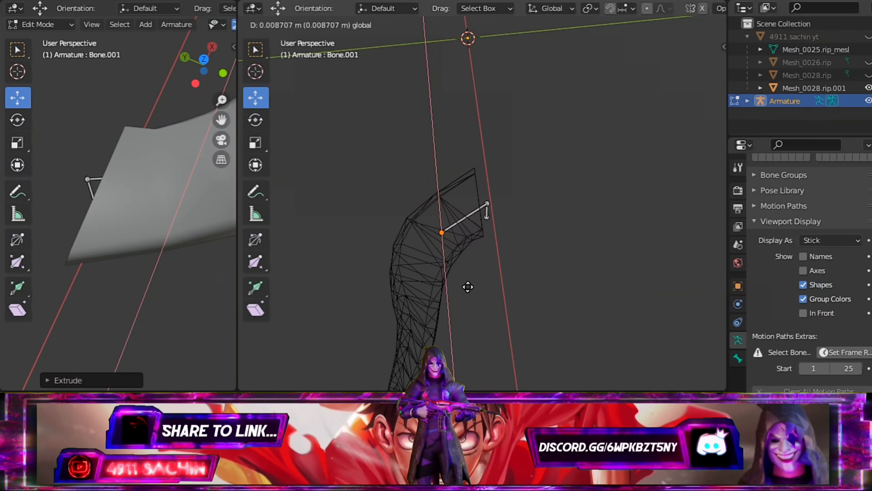
click(456, 256)
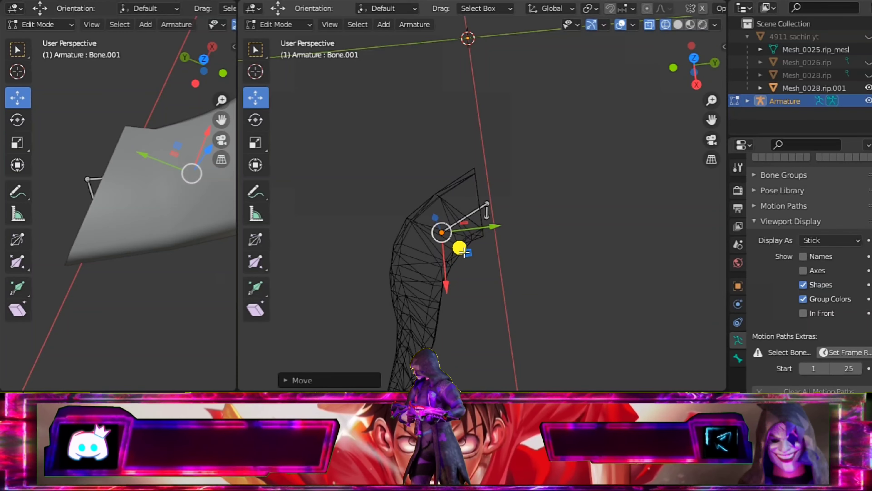
mouse_move(463, 252)
middle_down()
mouse_move(486, 156)
mouse_move(454, 109)
middle_up()
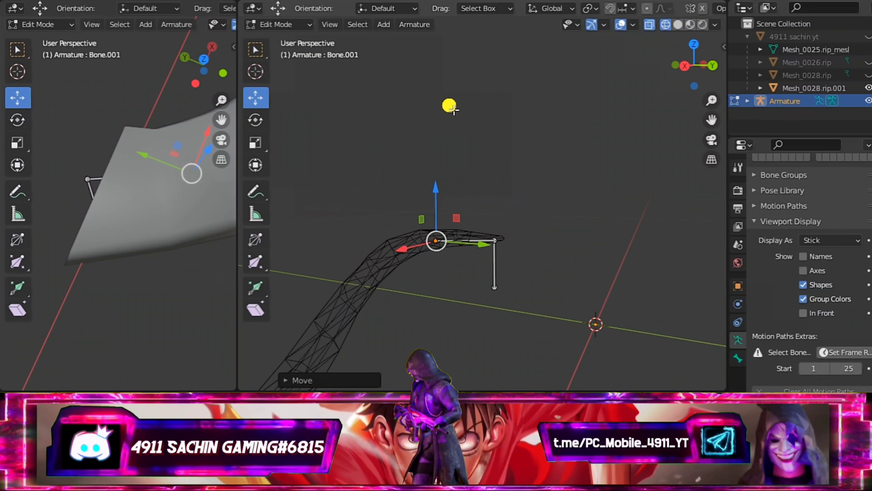
Step: Extrude Bone.002 from Bone.001's tip and move its joint along the Y axis
key(e)
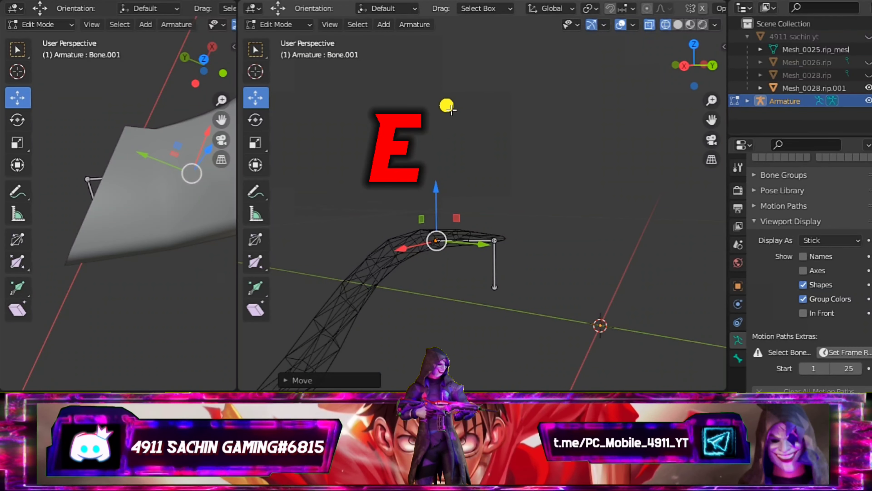
key(e)
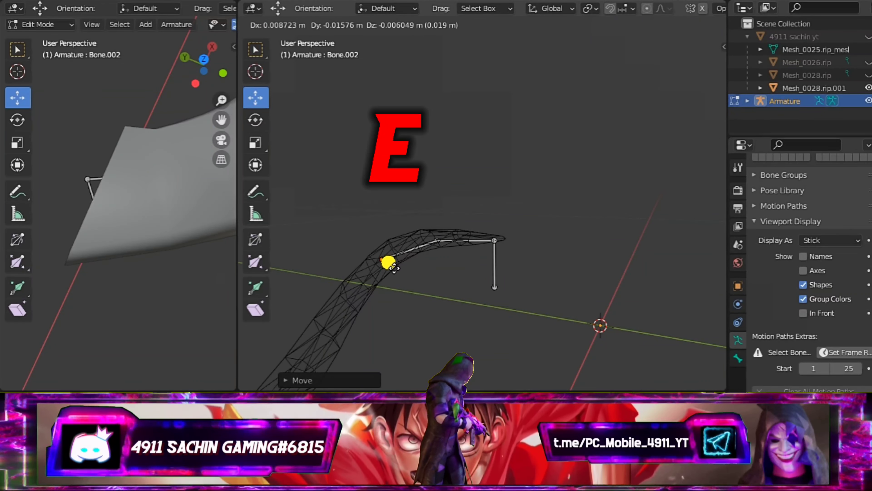
click(388, 263)
mouse_move(469, 248)
middle_down()
mouse_move(547, 234)
mouse_move(562, 252)
middle_up()
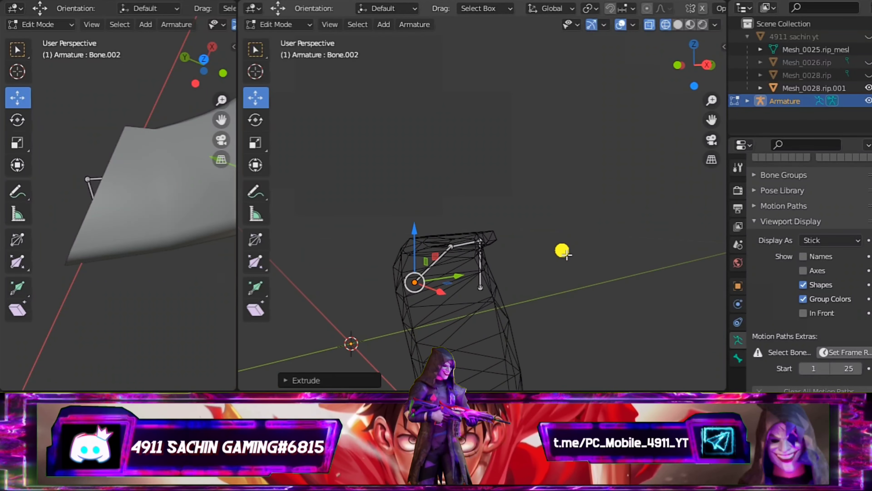
mouse_move(469, 282)
mouse_down()
mouse_move(494, 281)
mouse_move(522, 298)
mouse_up()
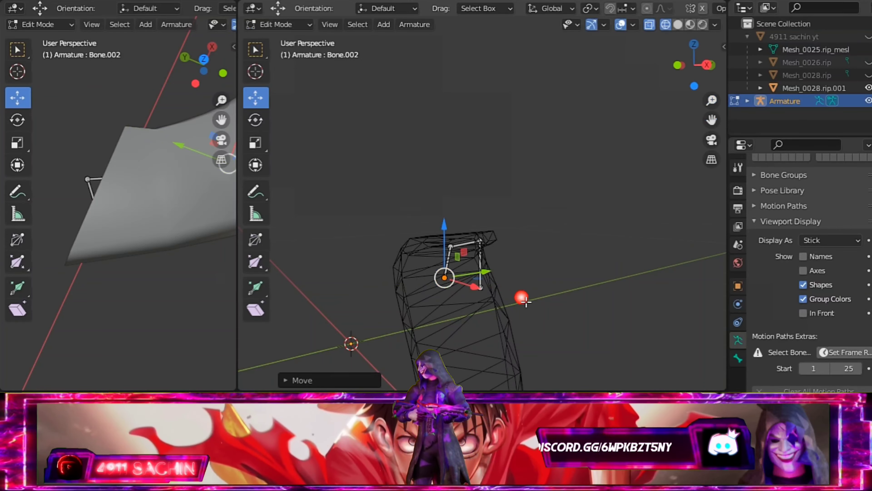
mouse_move(521, 298)
middle_down()
mouse_move(600, 283)
mouse_move(531, 300)
mouse_move(504, 259)
middle_up()
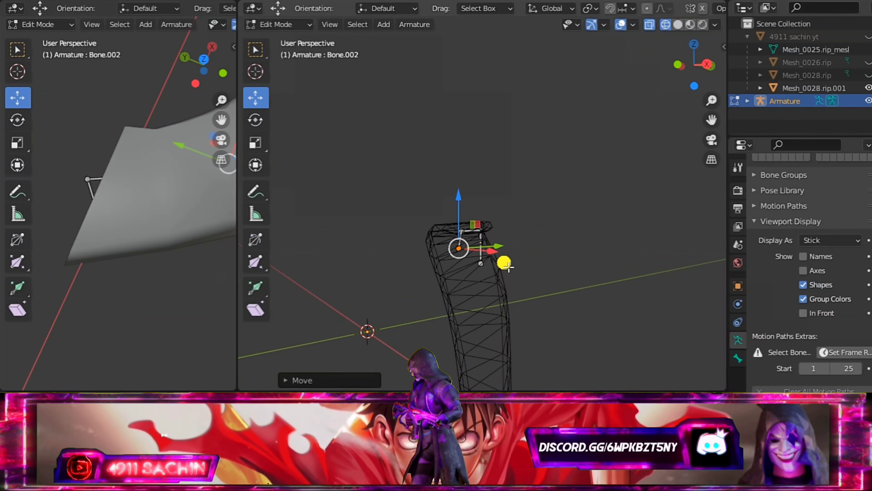
middle_drag(728, 195, 707, 119)
middle_drag(438, 180, 411, 164)
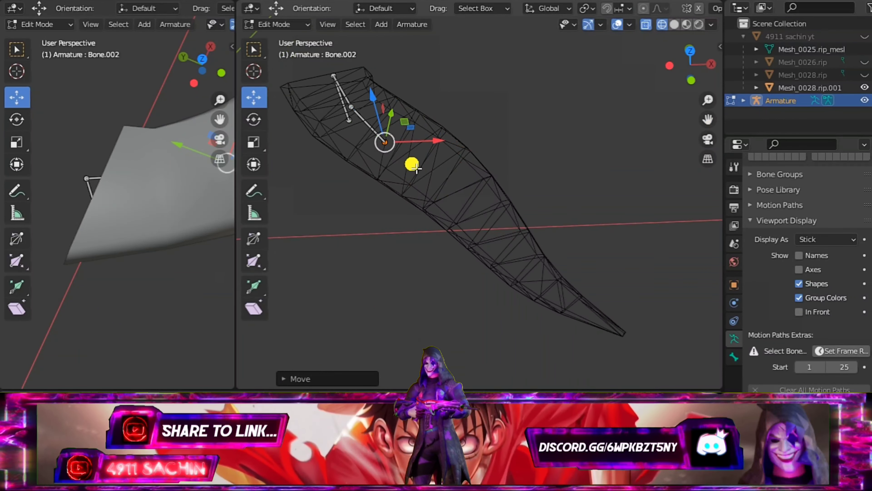
Step: Extrude a run of bones following the curved blade out to its end
key(e)
click(500, 163)
key(e)
click(532, 230)
key(e)
click(561, 284)
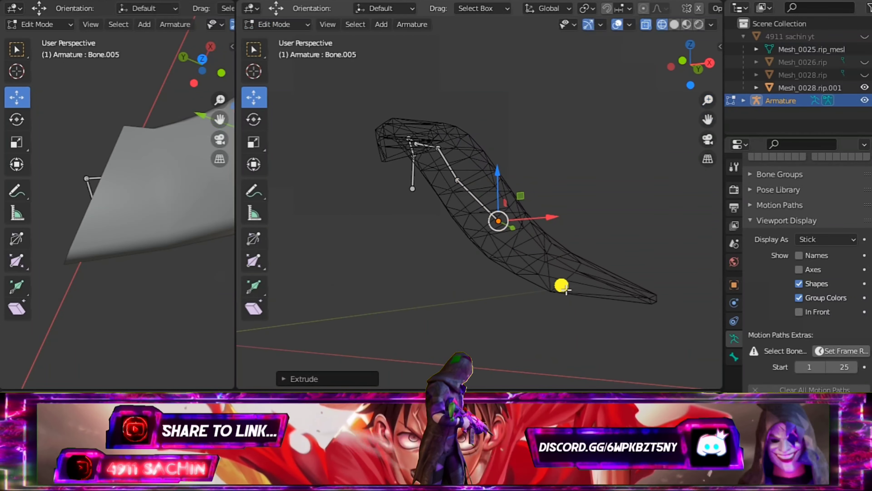
key(e)
click(537, 299)
middle_drag(538, 299, 473, 275)
key(g)
key(e)
click(340, 322)
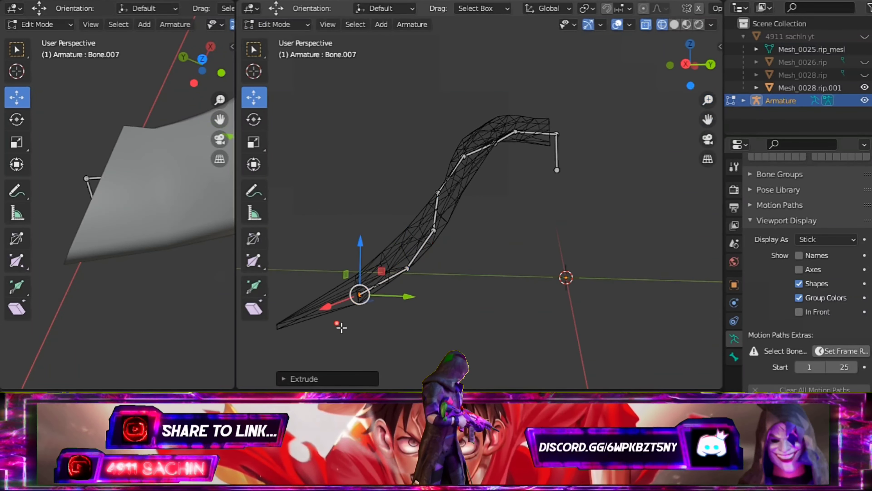
middle_drag(341, 321, 551, 335)
key(e)
click(623, 331)
key(g)
click(718, 377)
mouse_move(718, 376)
middle_down()
mouse_move(551, 302)
mouse_move(528, 224)
mouse_move(492, 195)
mouse_move(380, 233)
mouse_move(512, 162)
mouse_move(404, 175)
middle_up()
Step: Reposition mid-chain joints, including Bone.005 and Bone.006, so they sit inside the blade
click(403, 175)
drag(438, 175, 478, 171)
middle_drag(478, 170, 447, 164)
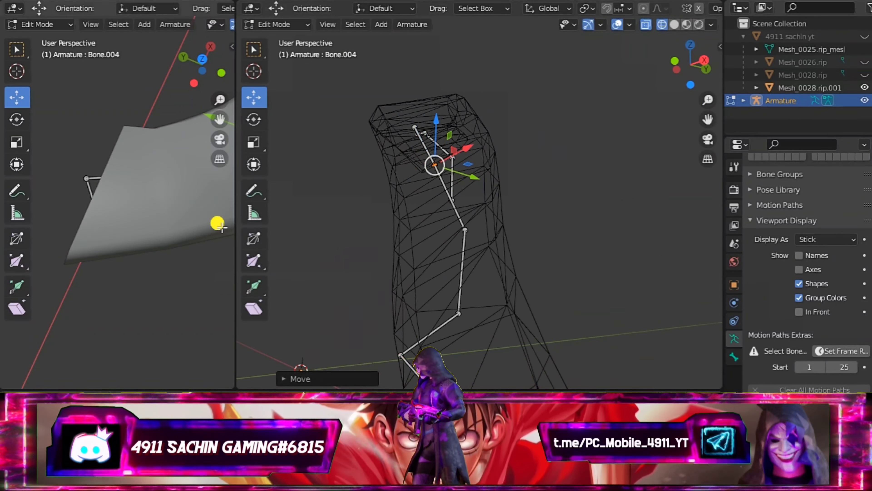
drag(236, 206, 402, 206)
middle_drag(381, 129, 267, 108)
scroll(221, 235, up, 3)
mouse_move(446, 213)
middle_down()
mouse_move(561, 193)
mouse_move(512, 169)
mouse_move(481, 172)
middle_up()
mouse_move(253, 284)
middle_down()
mouse_move(215, 227)
mouse_move(178, 247)
middle_up()
drag(556, 228, 549, 227)
click(554, 271)
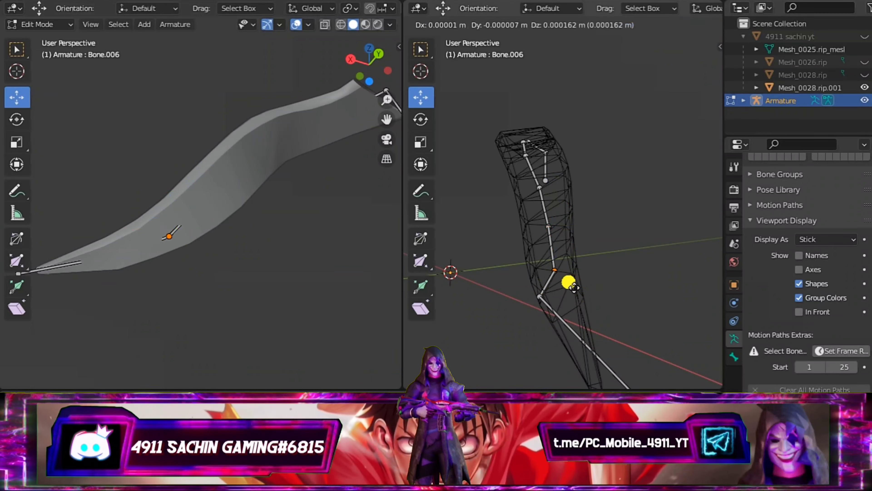
drag(566, 281, 570, 270)
Step: Inspect the Bone.007 and Bone.008 joints from both views
middle_drag(311, 279, 11, 299)
click(576, 298)
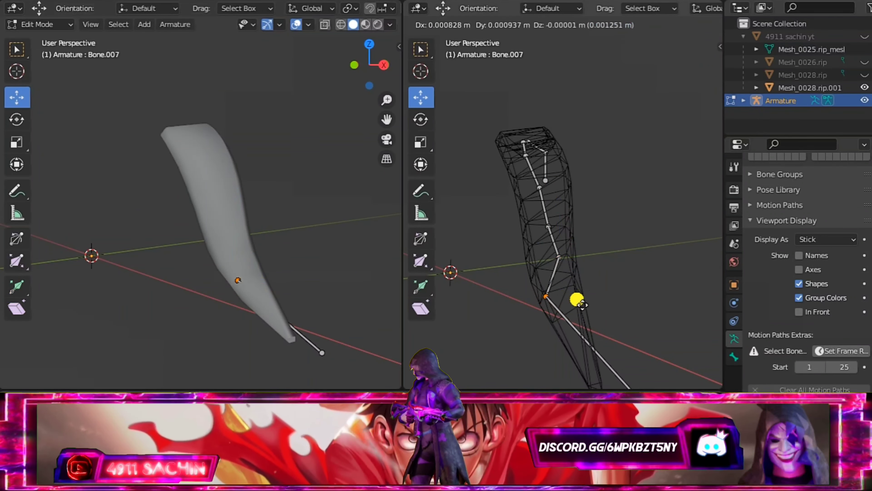
middle_drag(261, 220, 250, 207)
middle_drag(516, 241, 603, 298)
click(600, 300)
click(578, 284)
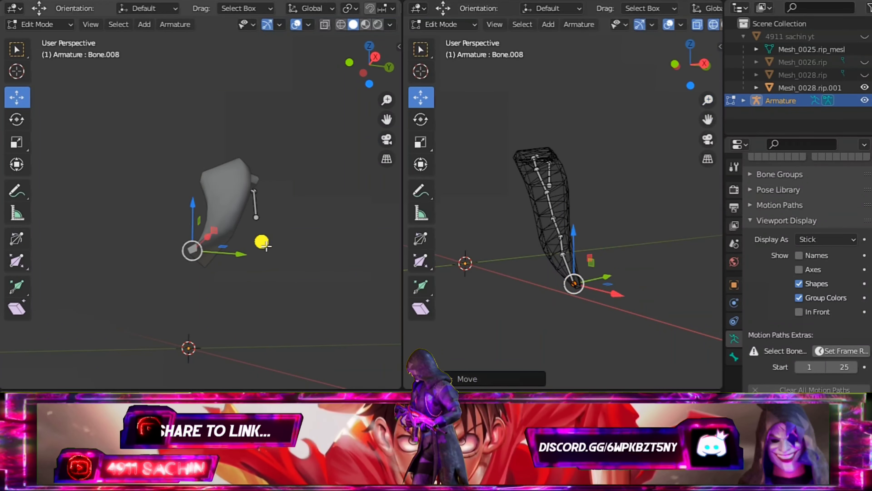
mouse_move(263, 241)
middle_down()
mouse_move(187, 230)
mouse_move(222, 239)
mouse_move(192, 240)
middle_up()
Step: Select Bone.006 and join the right viewport into the left as one 3D view
click(189, 228)
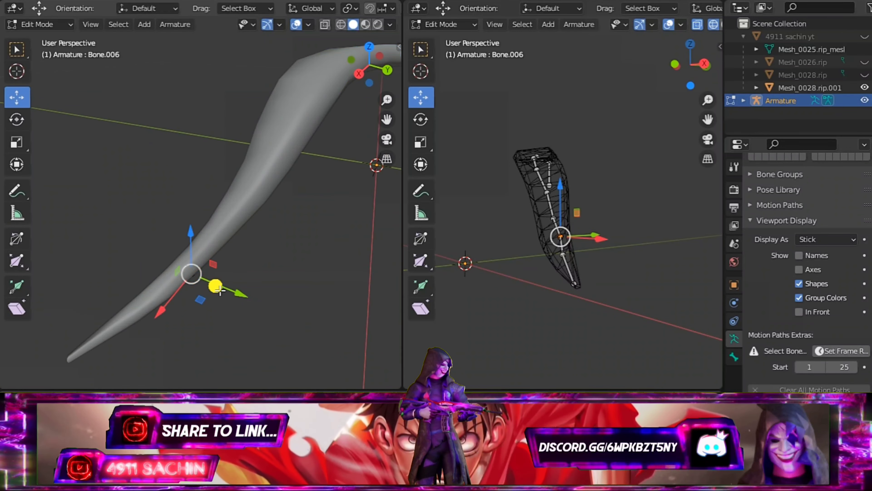
drag(192, 240, 181, 192)
middle_drag(182, 191, 240, 206)
mouse_move(562, 220)
middle_down()
mouse_move(665, 227)
mouse_move(667, 157)
mouse_move(615, 298)
mouse_move(532, 198)
mouse_move(565, 179)
mouse_move(594, 204)
mouse_move(541, 201)
mouse_move(508, 228)
mouse_move(481, 207)
middle_up()
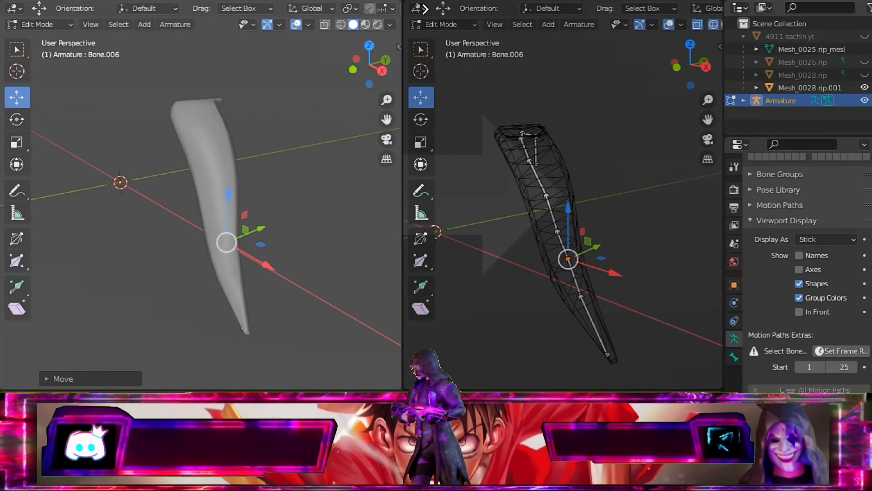
drag(408, 23, 433, 176)
mouse_move(292, 177)
middle_down()
mouse_move(575, 170)
mouse_move(267, 134)
mouse_move(215, 140)
mouse_move(247, 150)
mouse_move(175, 123)
mouse_move(179, 168)
mouse_move(248, 185)
middle_up()
Step: Switch back to Object Mode and unhide the gun meshes so the whole rifle shows
click(37, 24)
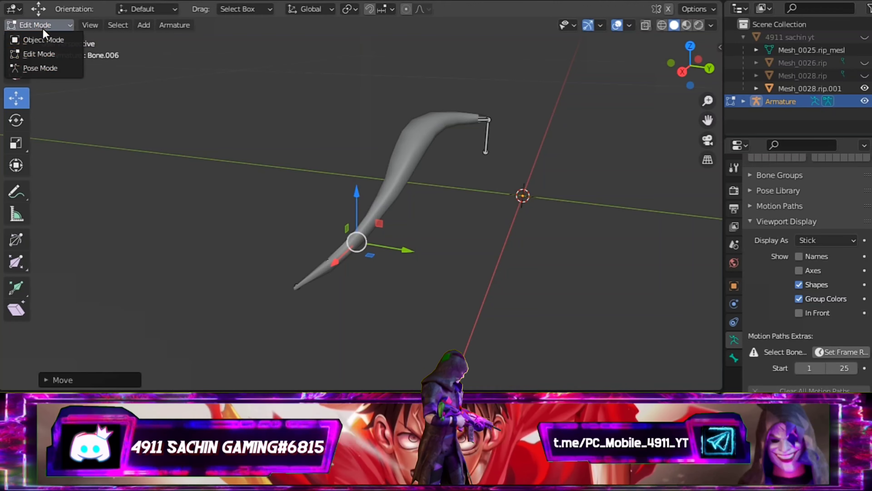
click(43, 40)
mouse_move(368, 180)
middle_down()
mouse_move(419, 222)
mouse_move(504, 202)
mouse_move(216, 181)
mouse_move(353, 175)
mouse_move(292, 189)
mouse_move(363, 199)
mouse_move(194, 197)
mouse_move(502, 192)
middle_up()
click(865, 37)
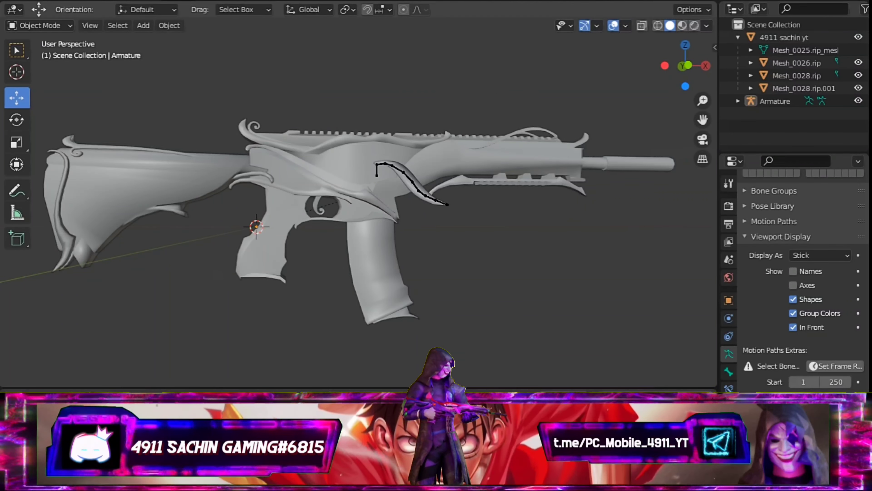
scroll(436, 141, down, 3)
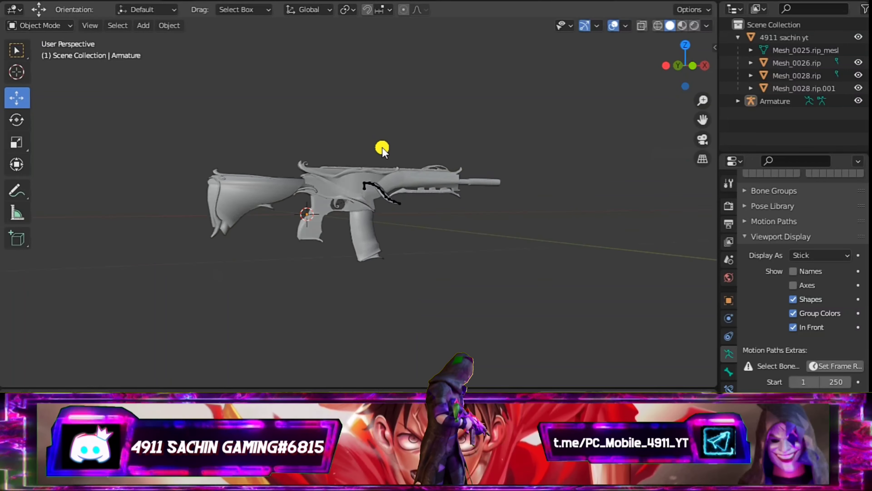
mouse_move(381, 148)
middle_down()
mouse_move(522, 162)
mouse_move(343, 181)
middle_up()
scroll(474, 134, up, 5)
mouse_move(473, 134)
middle_down()
mouse_move(444, 117)
mouse_move(586, 134)
middle_up()
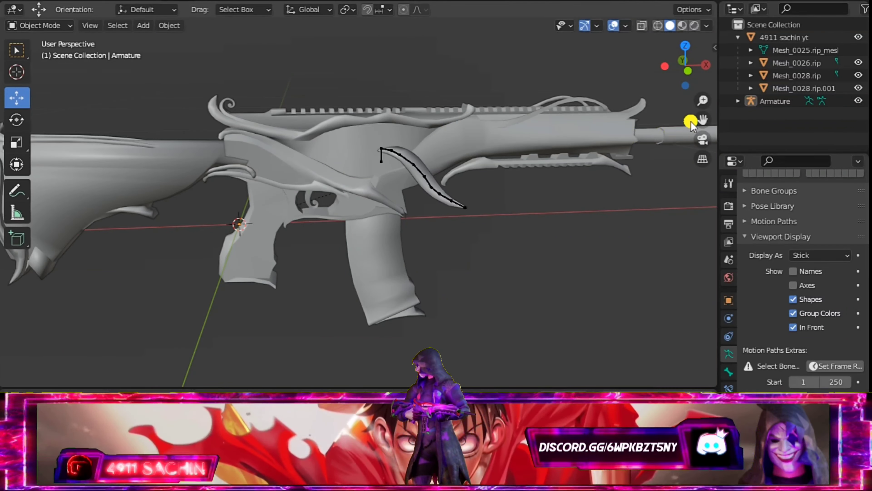
drag(691, 122, 671, 133)
scroll(450, 186, up, 1)
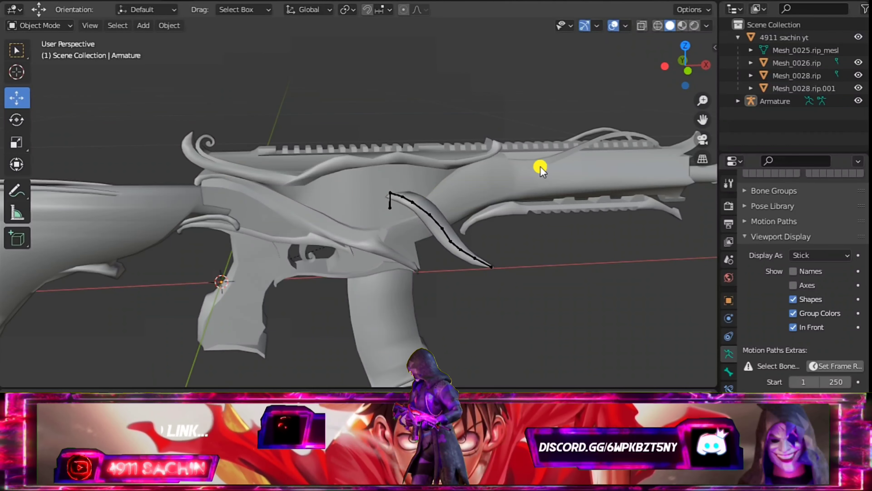
Step: Select the armature in the Outliner and bring up the mode menu
click(770, 102)
mouse_move(419, 240)
middle_down()
mouse_move(420, 189)
mouse_move(483, 166)
mouse_move(372, 165)
middle_up()
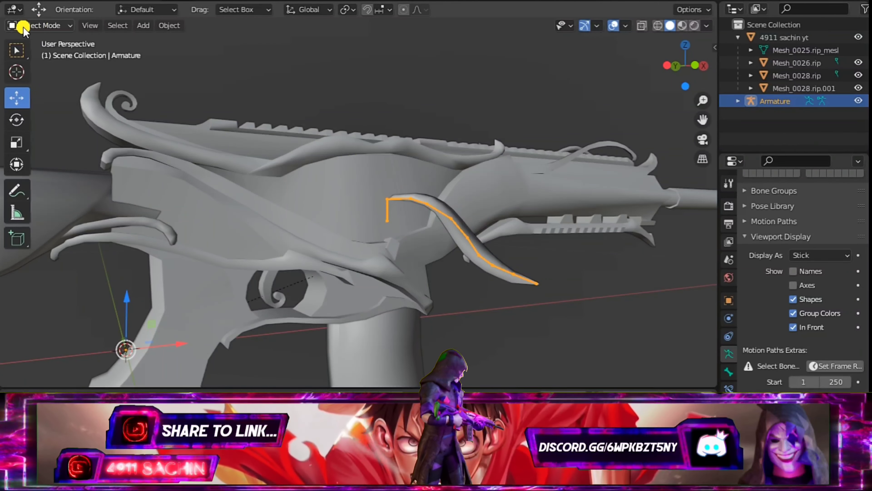
click(57, 27)
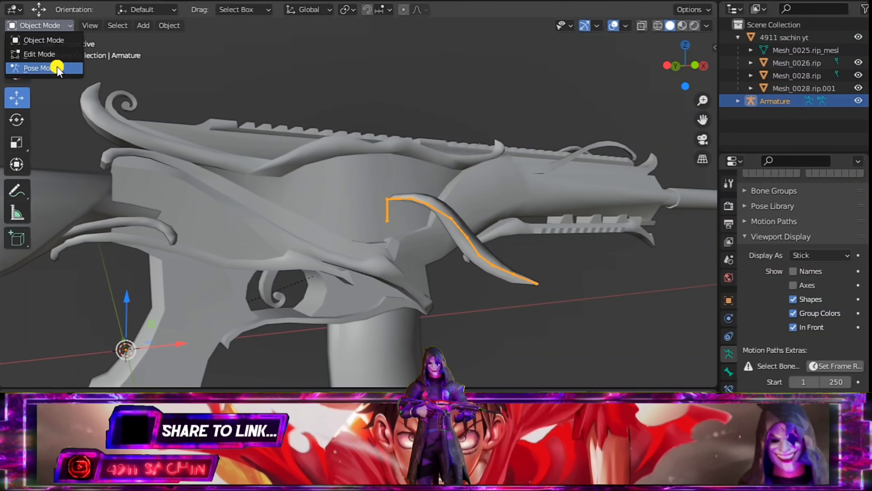
Step: Put the armature in Edit Mode and enable bone Names, labelling Bone through Bone.008
click(48, 55)
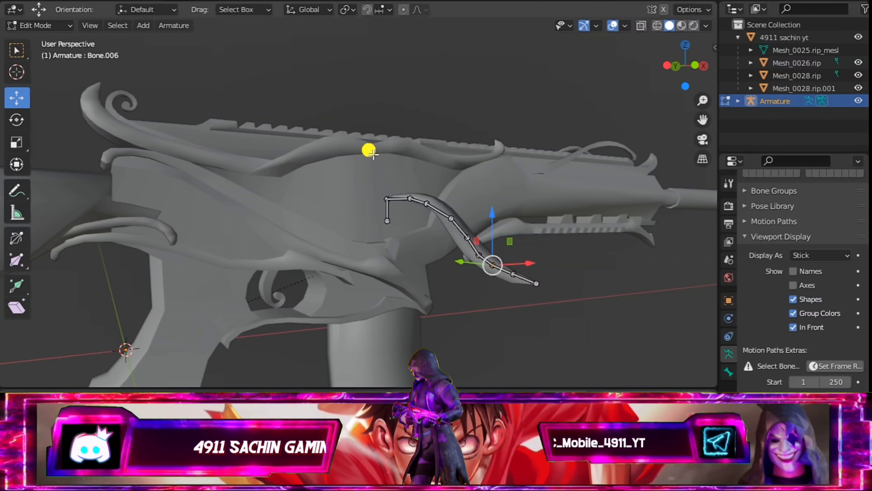
mouse_move(379, 161)
middle_down()
mouse_move(405, 154)
mouse_move(377, 187)
middle_up()
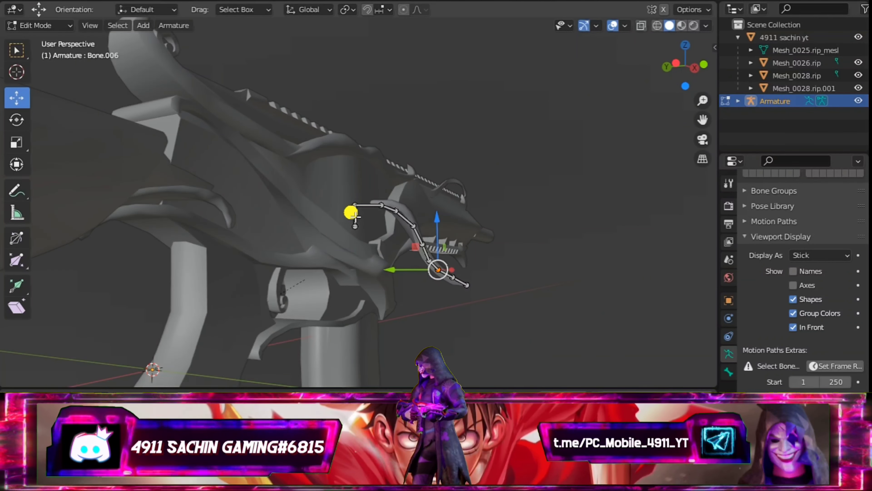
mouse_move(365, 223)
middle_down()
mouse_move(323, 204)
mouse_move(294, 222)
mouse_move(280, 203)
mouse_move(297, 203)
middle_up()
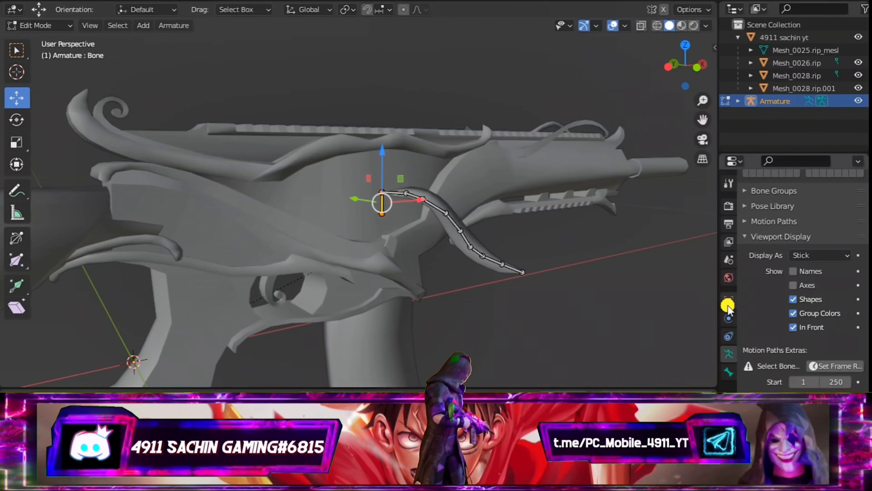
click(803, 272)
scroll(444, 161, up, 2)
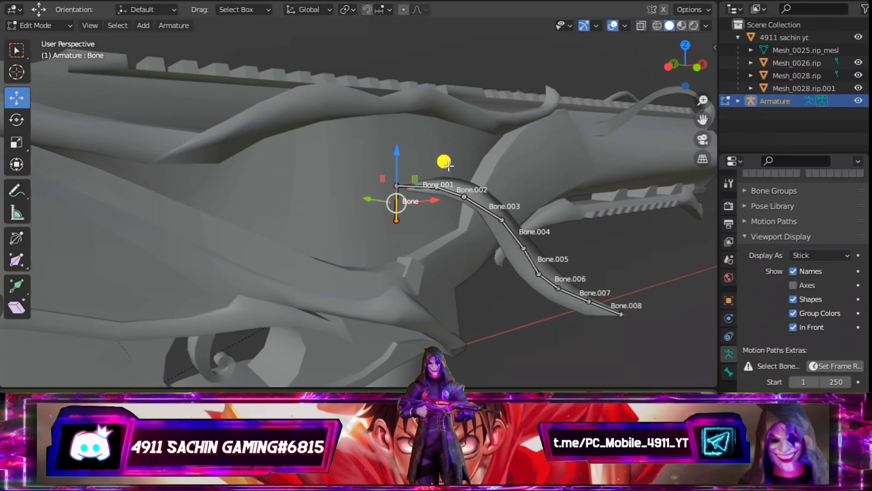
scroll(423, 140, up, 2)
scroll(425, 177, up, 2)
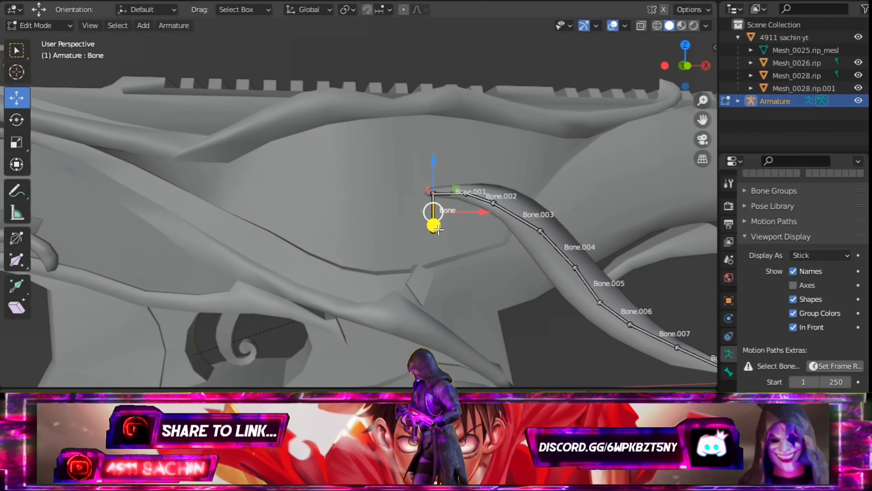
middle_drag(449, 230, 714, 172)
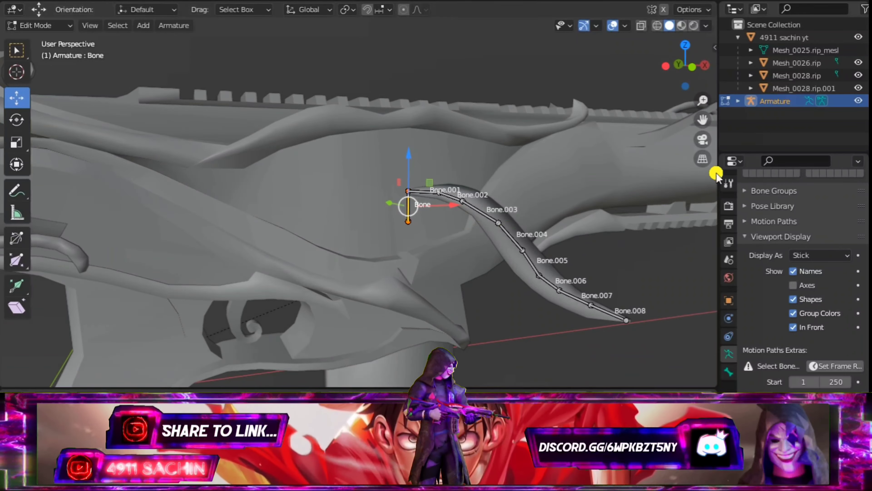
Step: Bring up the right-click editing menu for the bone named Bone
click(564, 61)
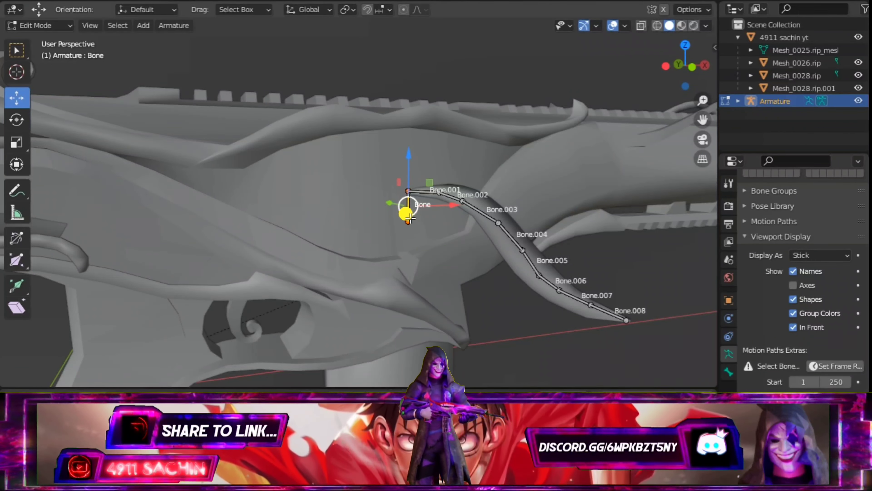
right_click(410, 217)
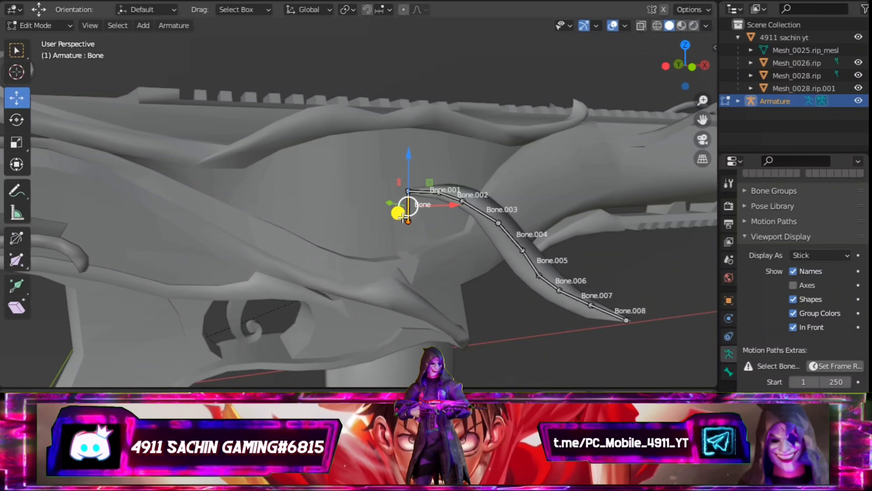
scroll(402, 217, down, 3)
scroll(406, 221, down, 1)
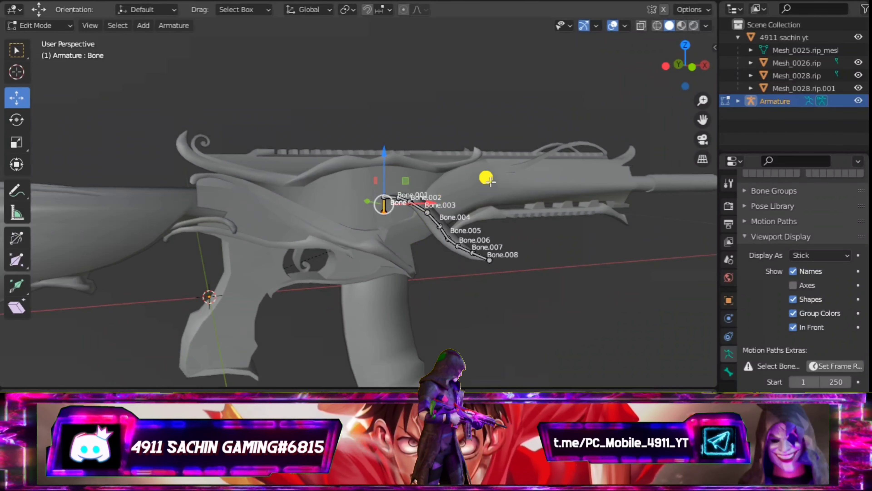
Step: In top orthographic view, move the bone named Bone back along the gun and sideways
click(687, 48)
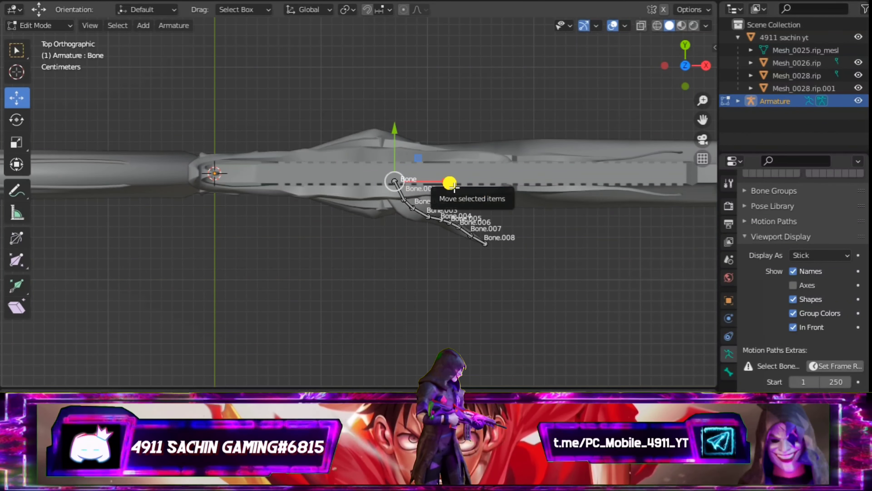
drag(456, 186, 393, 188)
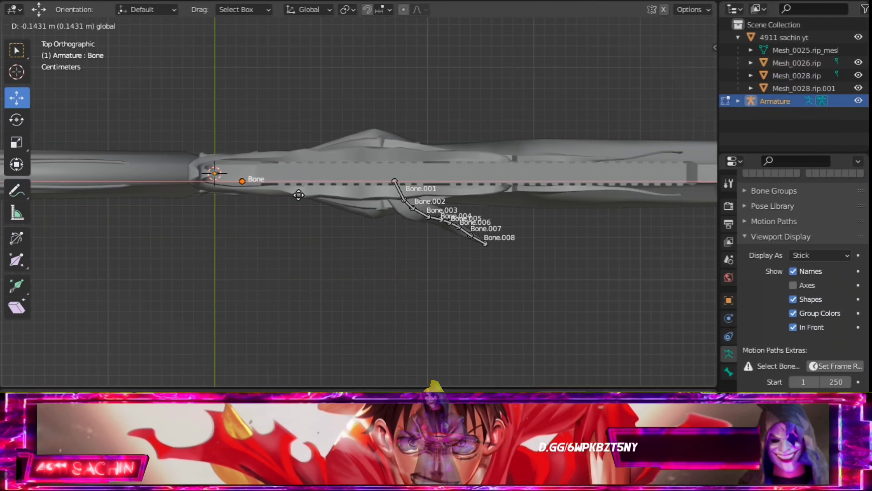
drag(296, 195, 298, 194)
drag(248, 152, 252, 142)
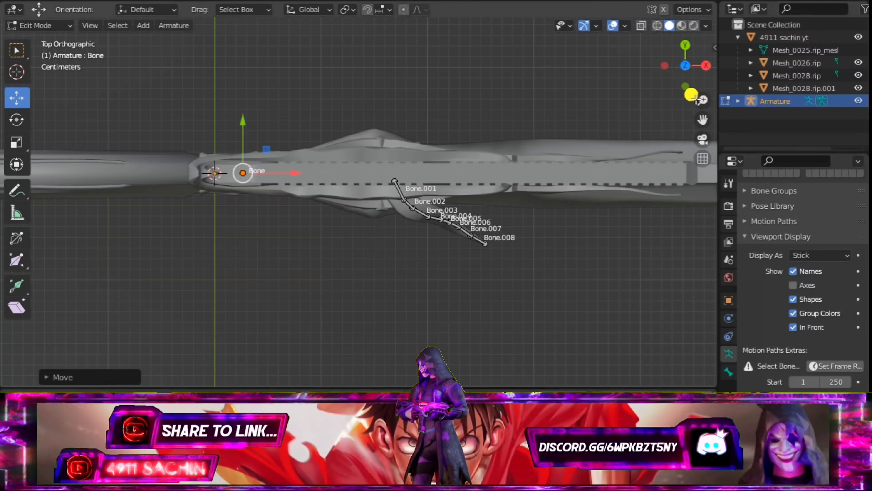
Step: In front view, lower Bone to the grip along X and scale it longer
click(687, 88)
scroll(302, 229, down, 1)
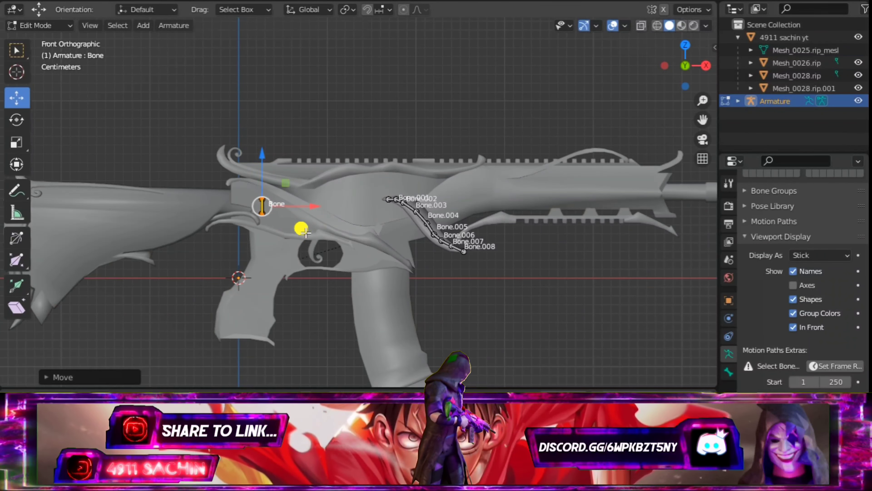
mouse_move(267, 170)
mouse_down()
mouse_move(267, 231)
mouse_move(321, 264)
mouse_up()
key(x)
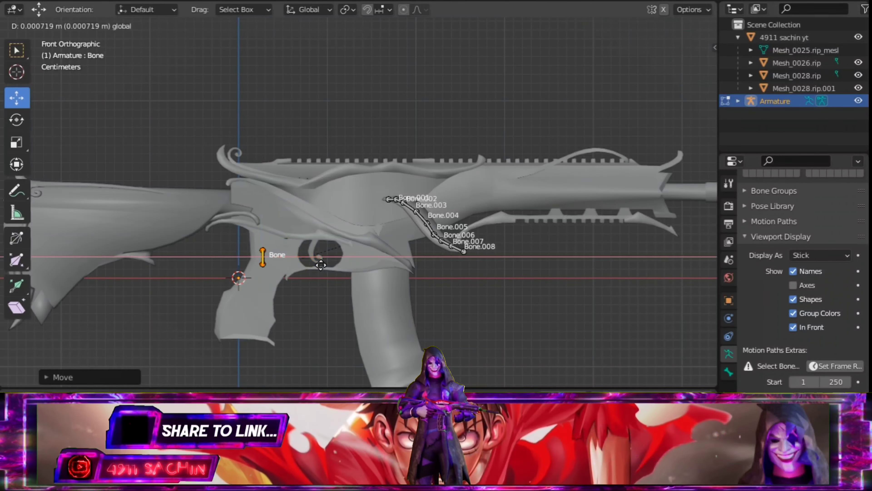
click(320, 265)
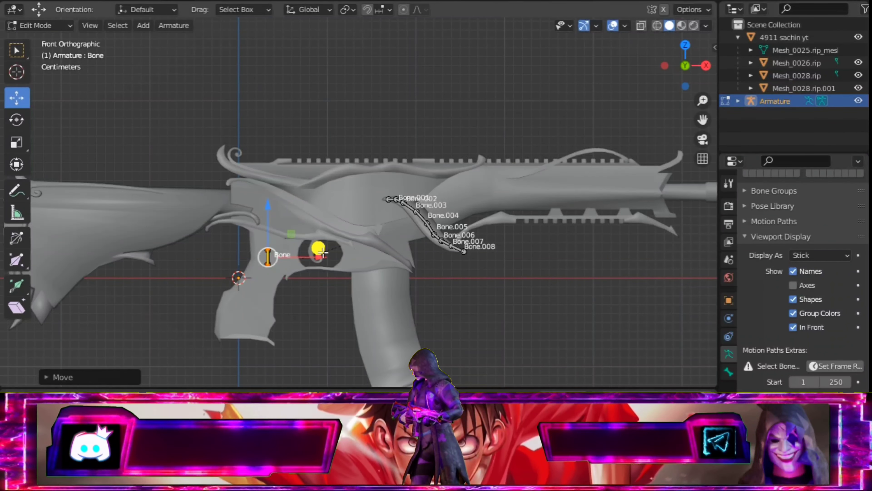
key(s)
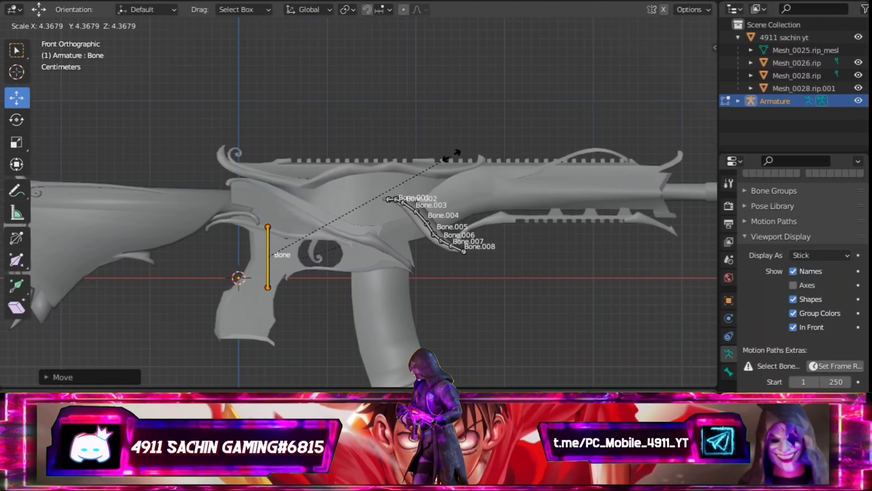
click(473, 139)
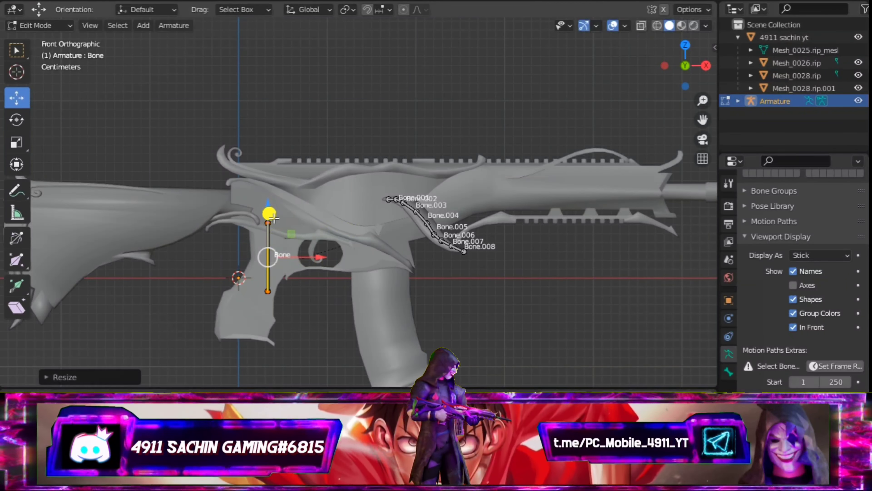
drag(275, 214, 272, 220)
Step: Rotate Bone to match the grip's slant, then lower it slightly with the Move tool
click(19, 119)
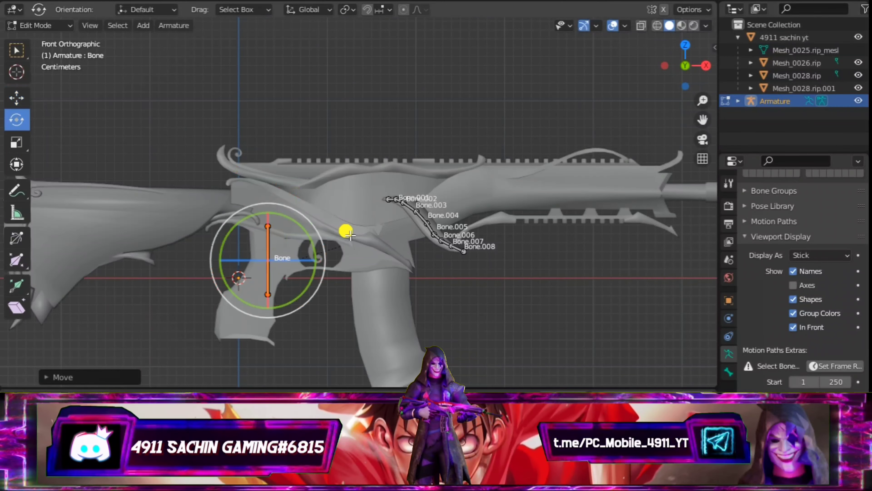
drag(315, 235, 329, 234)
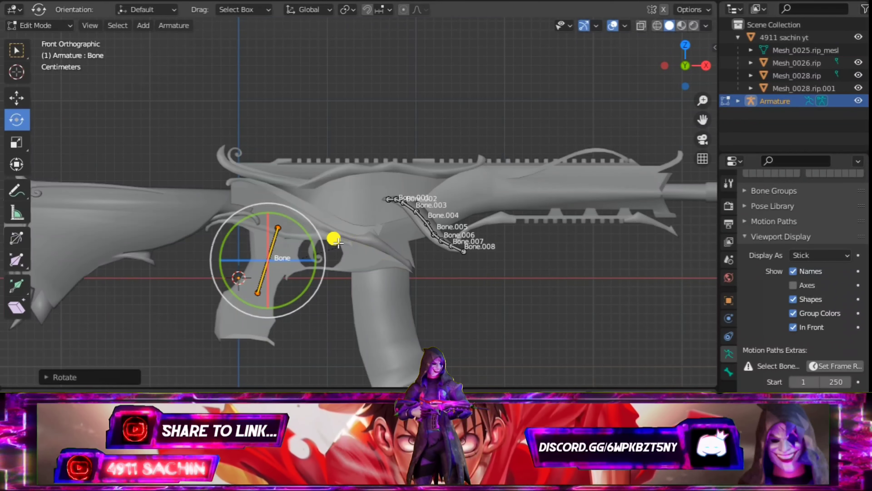
drag(325, 237, 318, 226)
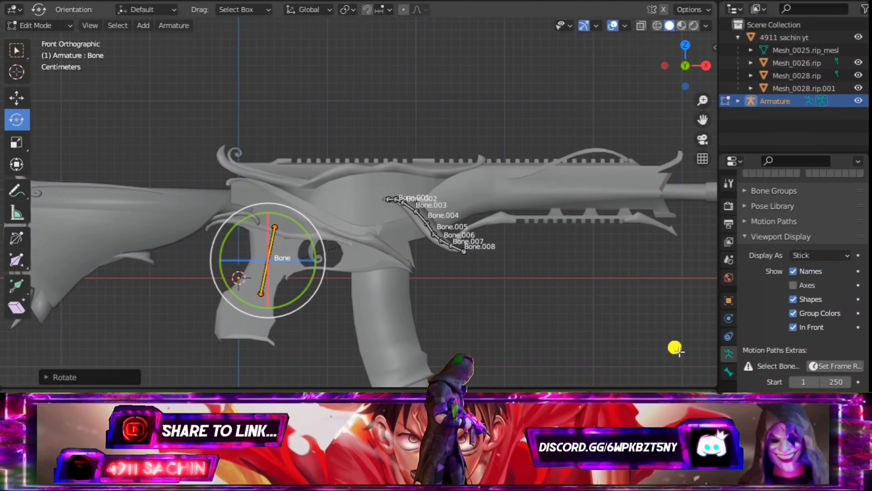
click(16, 98)
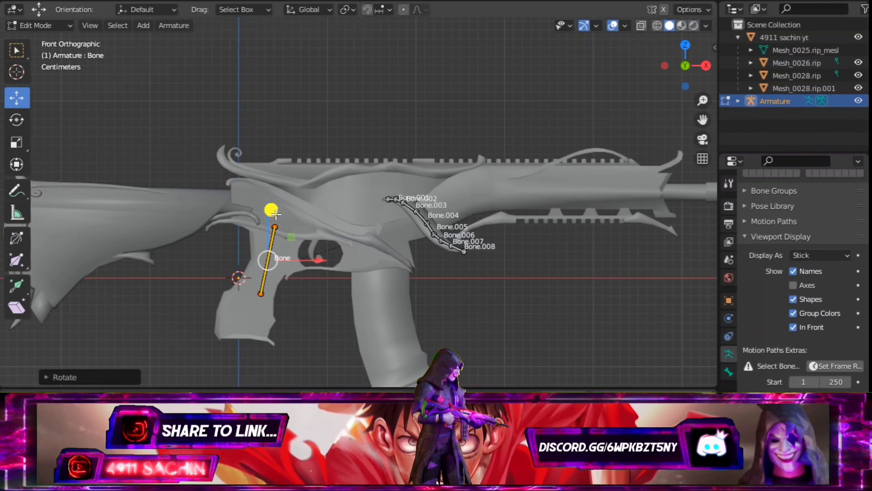
drag(276, 214, 268, 223)
mouse_move(501, 244)
middle_down()
mouse_move(350, 228)
mouse_move(501, 229)
mouse_move(375, 224)
mouse_move(343, 232)
mouse_move(361, 236)
mouse_move(326, 228)
mouse_move(369, 243)
mouse_move(332, 242)
middle_up()
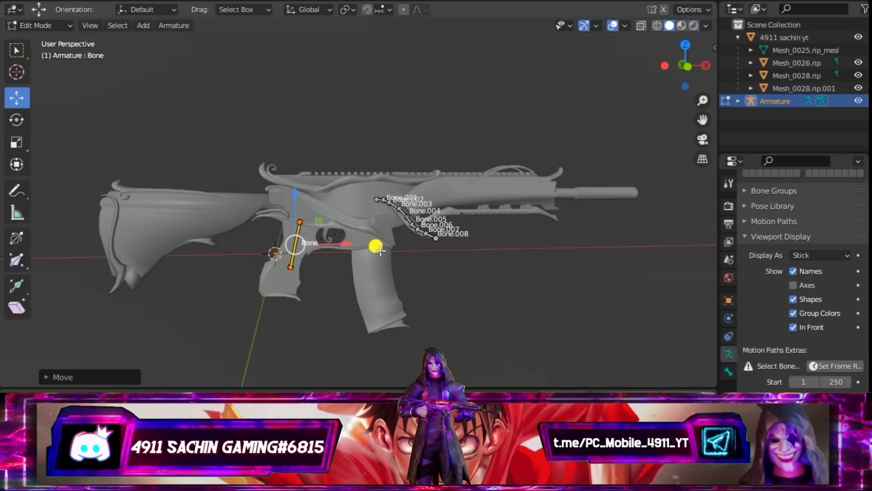
Step: Scale the grip bone longer and nudge it into place along the pistol grip
key(s)
click(397, 222)
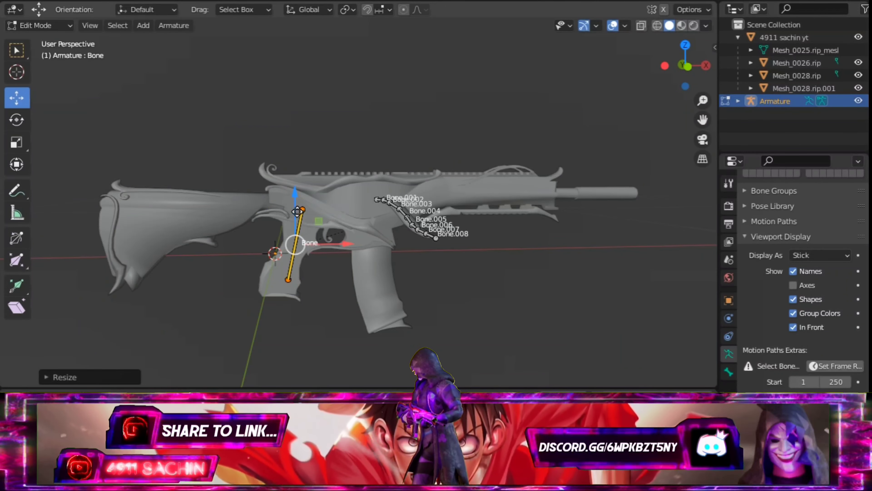
drag(298, 211, 295, 218)
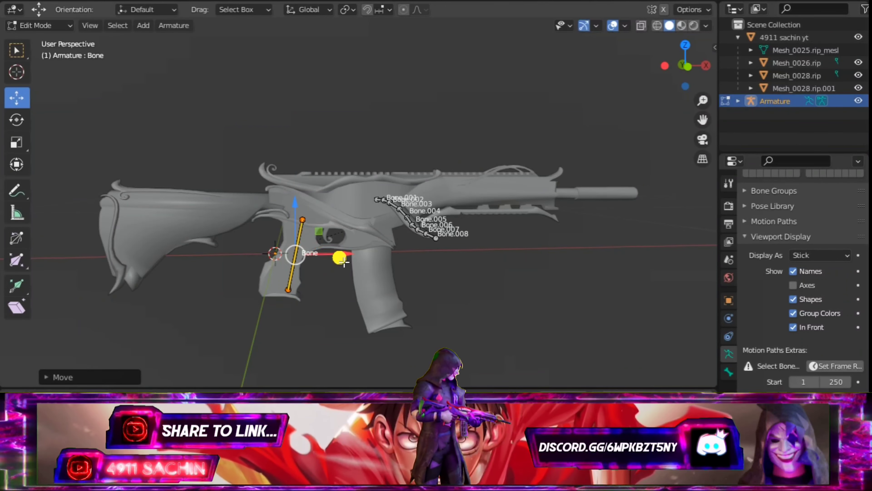
drag(343, 262, 342, 261)
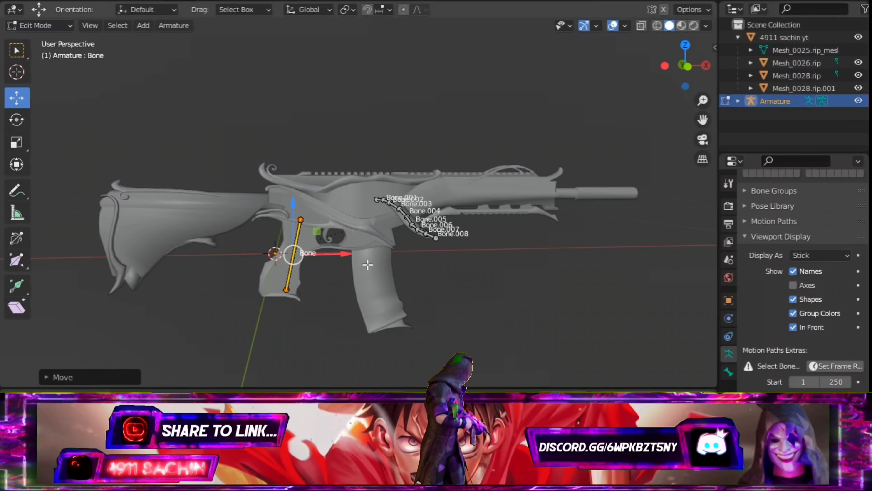
mouse_move(342, 261)
middle_down()
mouse_move(195, 227)
mouse_move(405, 233)
mouse_move(250, 234)
mouse_move(375, 230)
mouse_move(366, 242)
mouse_move(520, 253)
mouse_move(226, 247)
mouse_move(335, 234)
middle_up()
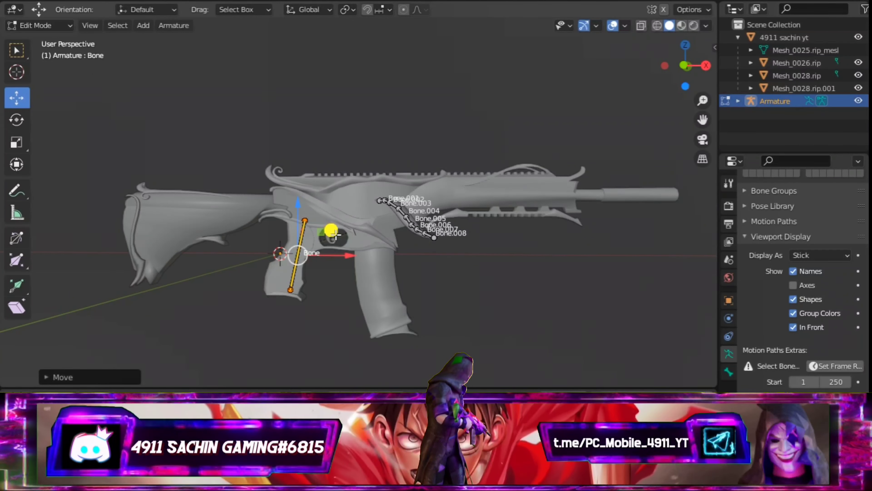
Step: Return the armature to Object Mode and reselect it, undoing an accidental move toward the stock
click(40, 25)
click(46, 41)
scroll(181, 84, down, 3)
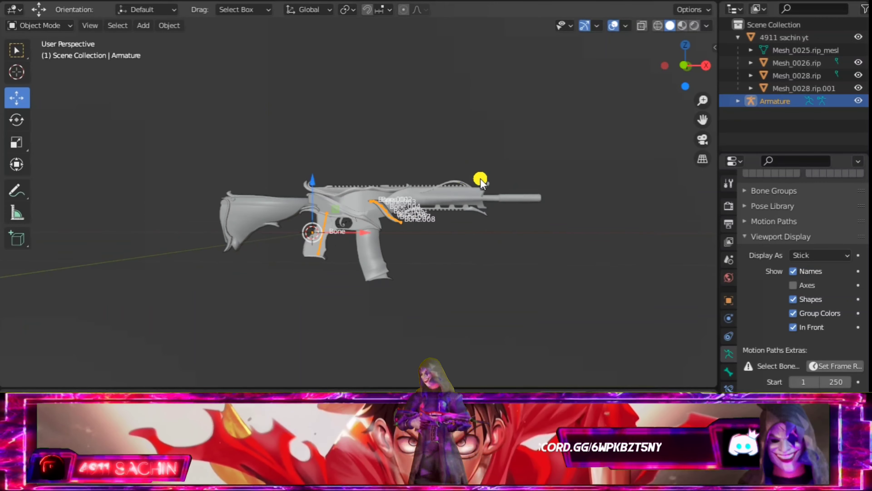
mouse_move(181, 84)
middle_down()
mouse_move(220, 189)
mouse_move(414, 195)
mouse_move(493, 181)
middle_up()
scroll(373, 172, up, 2)
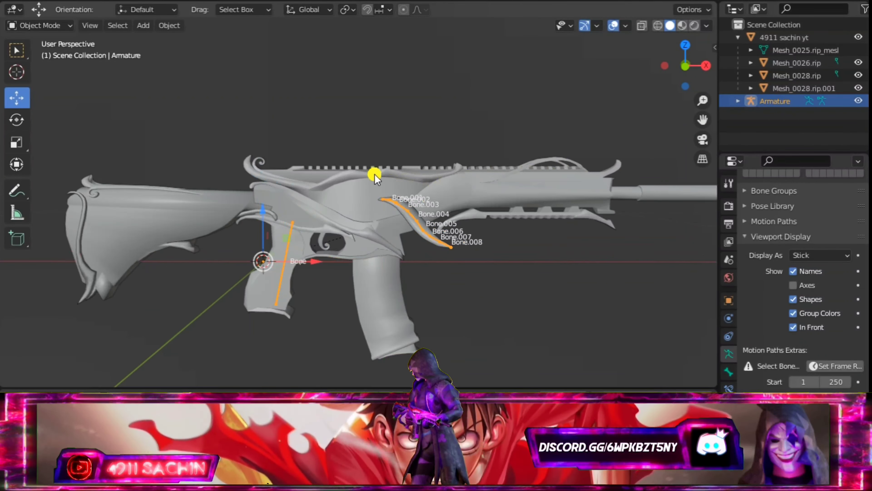
scroll(374, 171, down, 1)
click(728, 113)
click(775, 101)
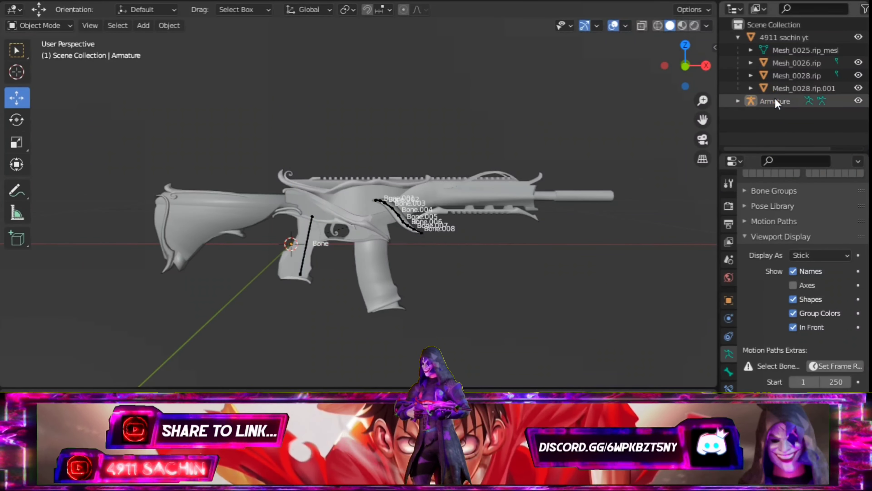
drag(344, 244, 188, 244)
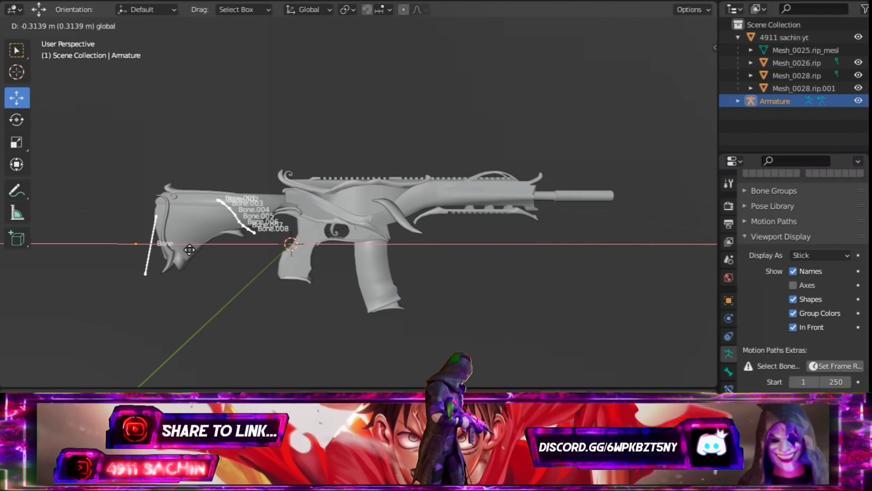
key(ctrl+z)
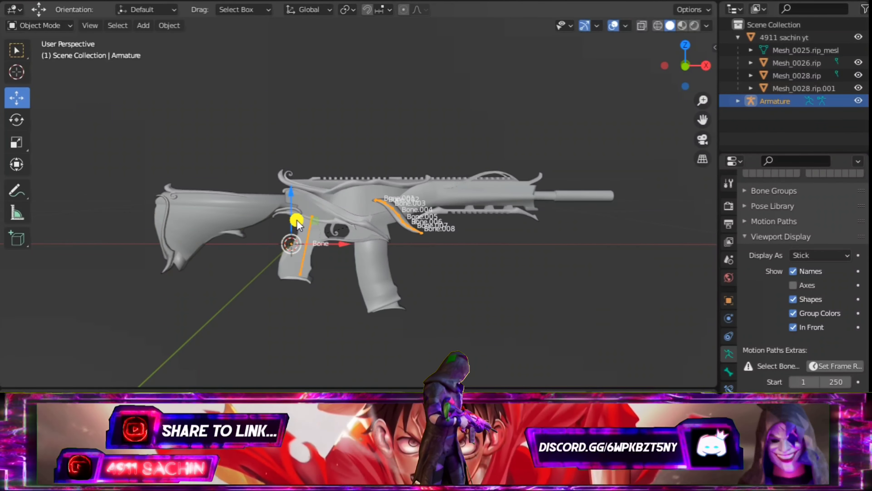
scroll(397, 157, up, 3)
mouse_move(380, 146)
middle_down()
mouse_move(422, 201)
mouse_move(461, 179)
mouse_move(409, 148)
mouse_move(376, 162)
mouse_move(494, 287)
middle_up()
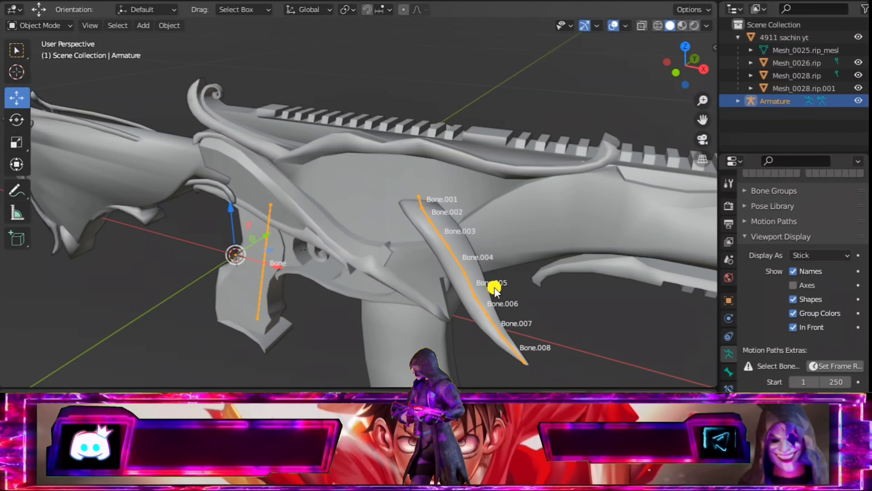
Step: Select the blade mesh Mesh_0028.rip.001 and hide the stock, grip and gun body parts
click(477, 321)
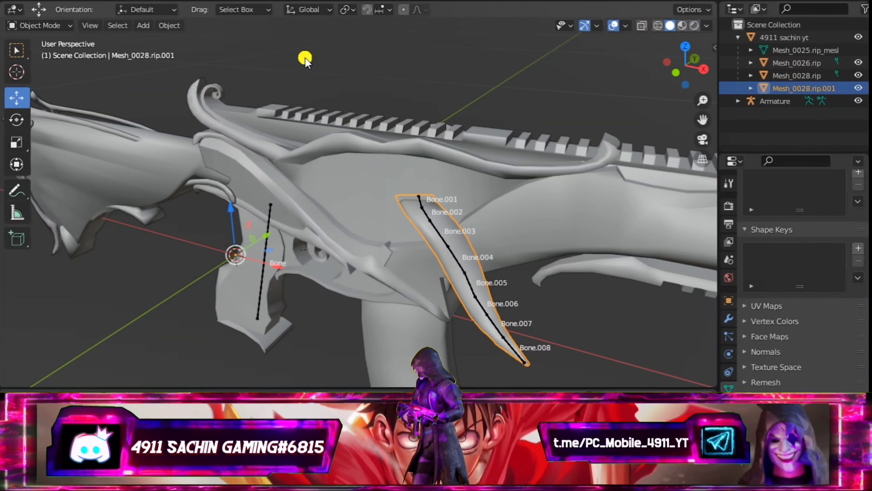
middle_drag(353, 107, 423, 121)
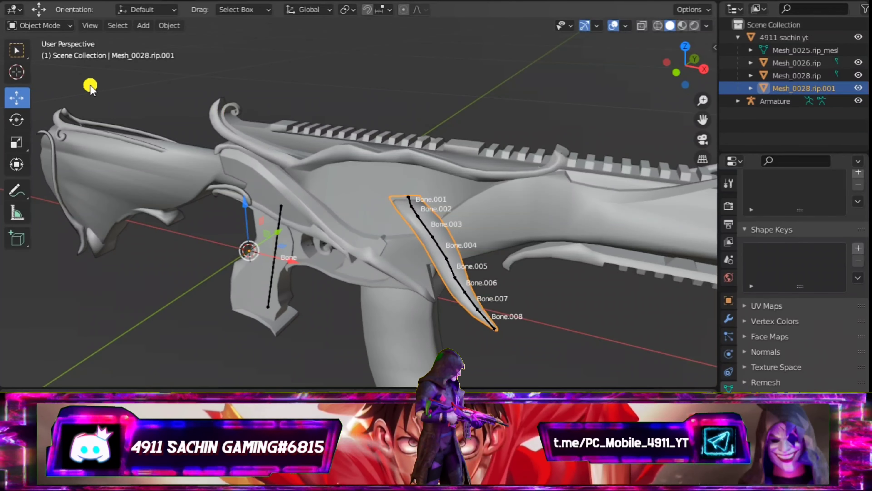
drag(859, 37, 859, 75)
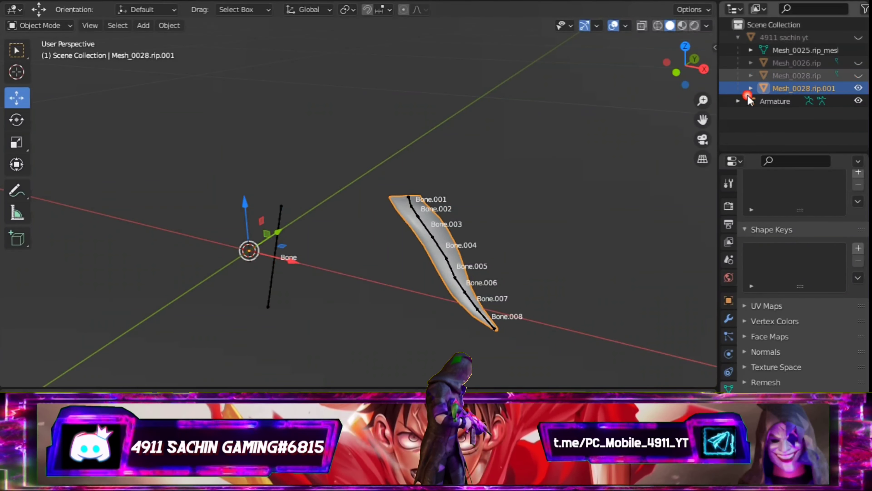
mouse_move(415, 201)
middle_down()
mouse_move(306, 231)
mouse_move(399, 203)
mouse_move(364, 234)
middle_up()
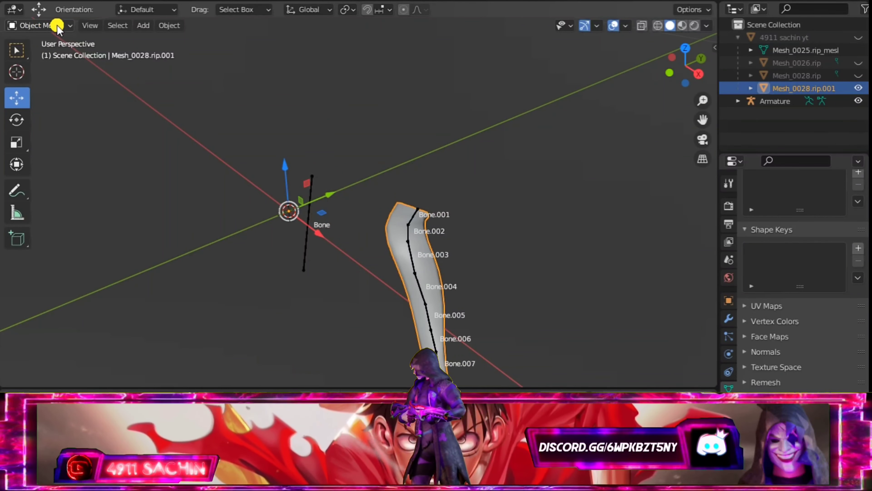
Step: Enter Edit Mode on the blade, turn on wireframe shading and box-select all its geometry
click(44, 25)
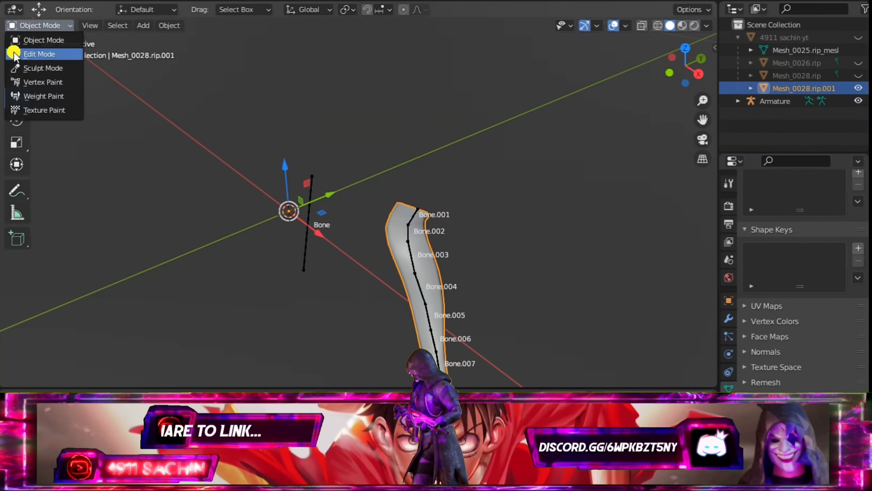
click(40, 54)
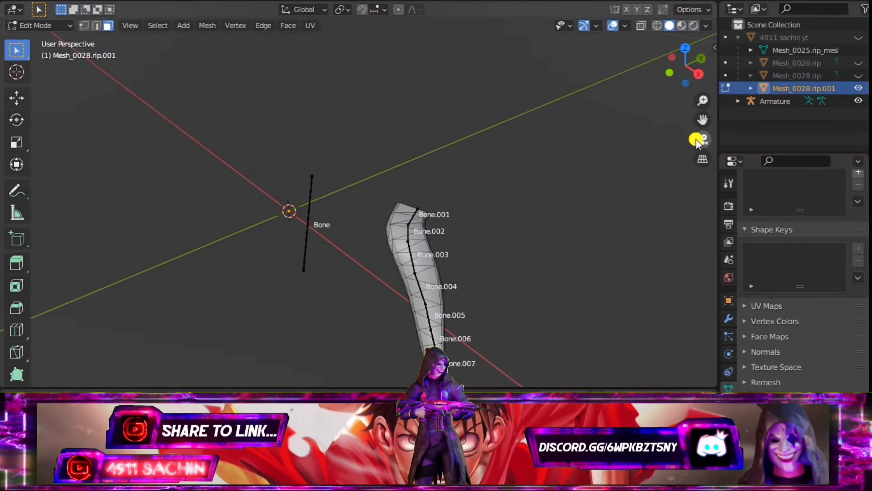
middle_drag(448, 182, 516, 178)
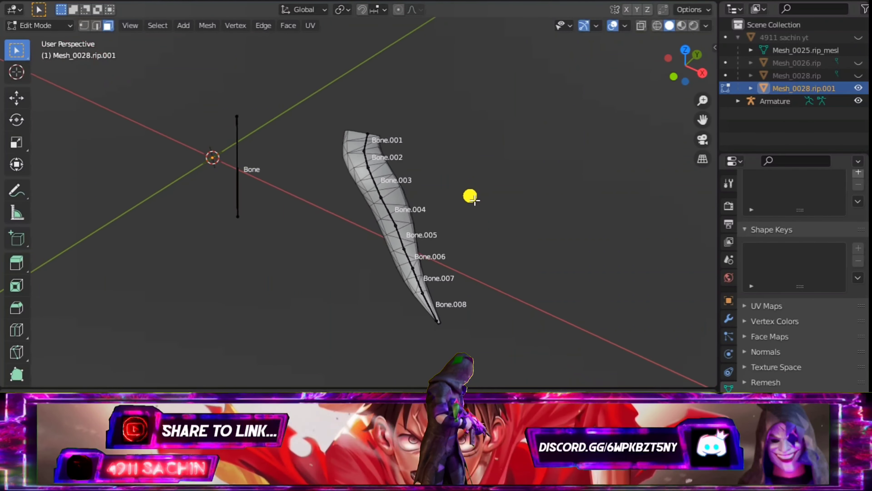
click(657, 27)
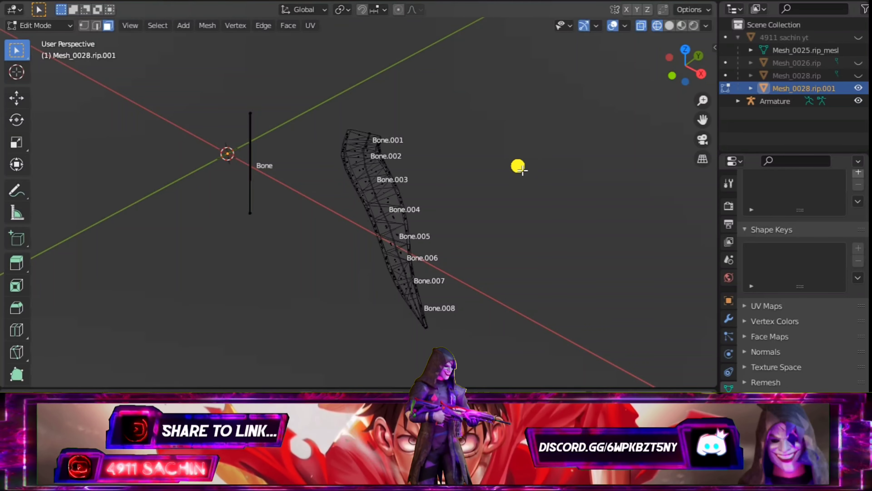
scroll(519, 168, up, 1)
drag(497, 385, 308, 92)
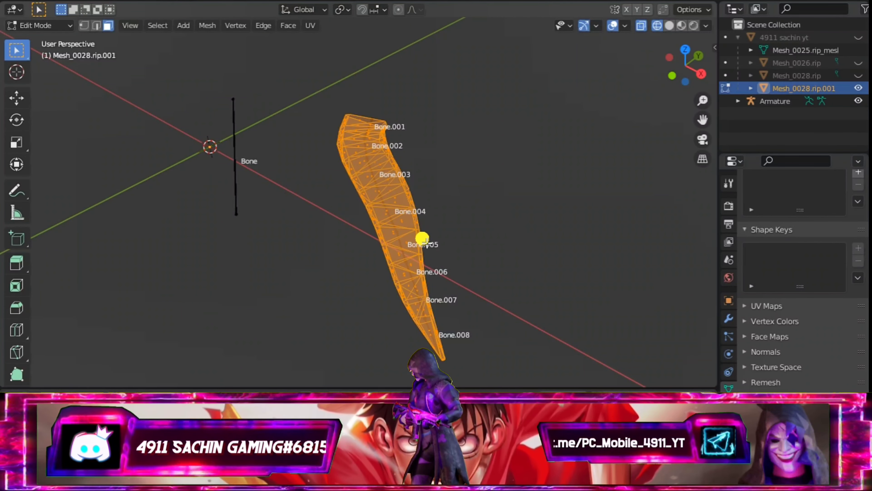
scroll(409, 245, up, 2)
scroll(412, 213, up, 2)
scroll(486, 186, down, 1)
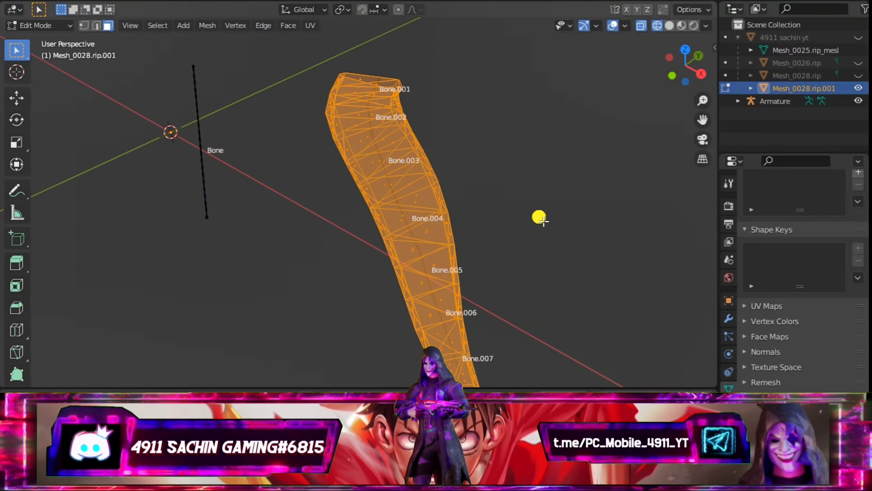
drag(702, 126, 671, 84)
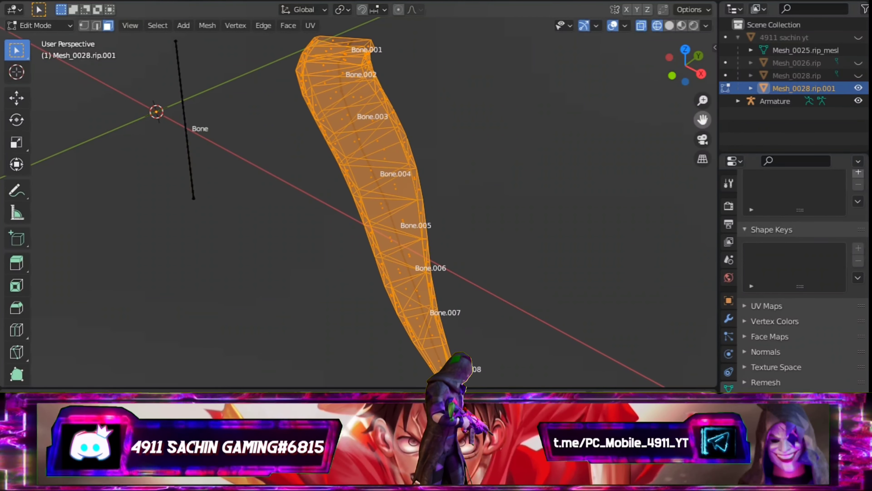
middle_drag(507, 149, 506, 154)
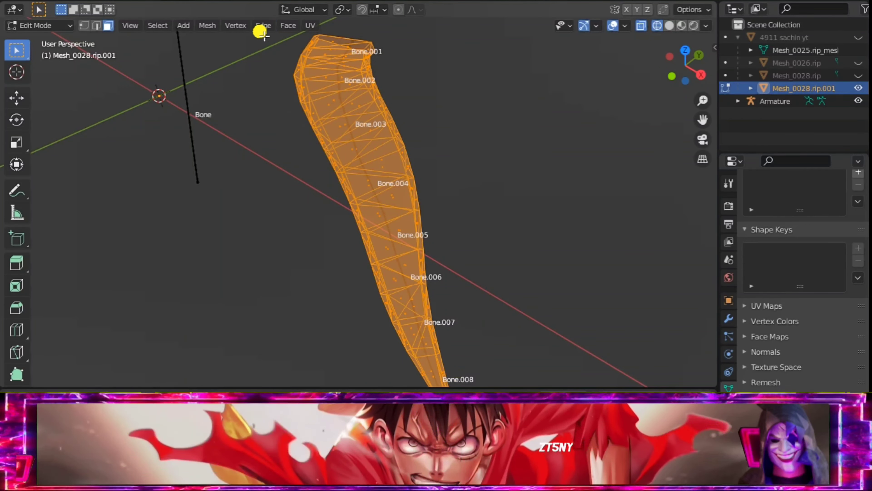
Step: Subdivide the selected blade geometry with 7 cuts
click(261, 27)
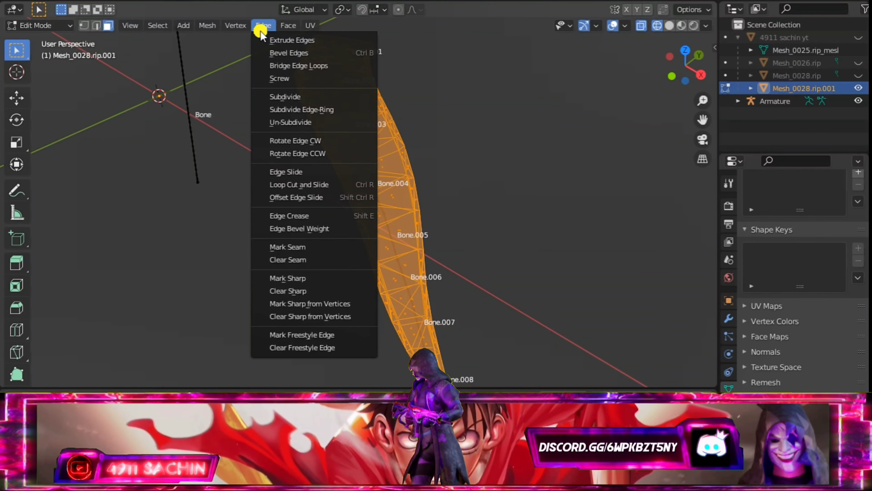
click(299, 94)
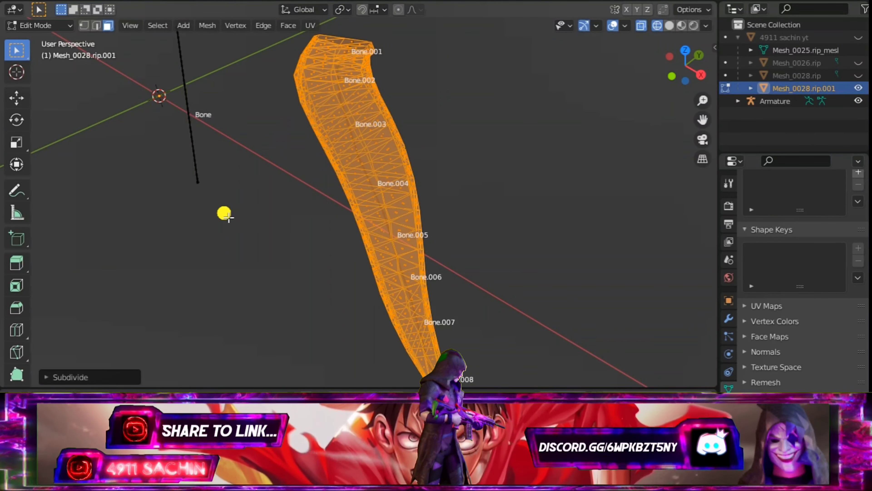
click(45, 377)
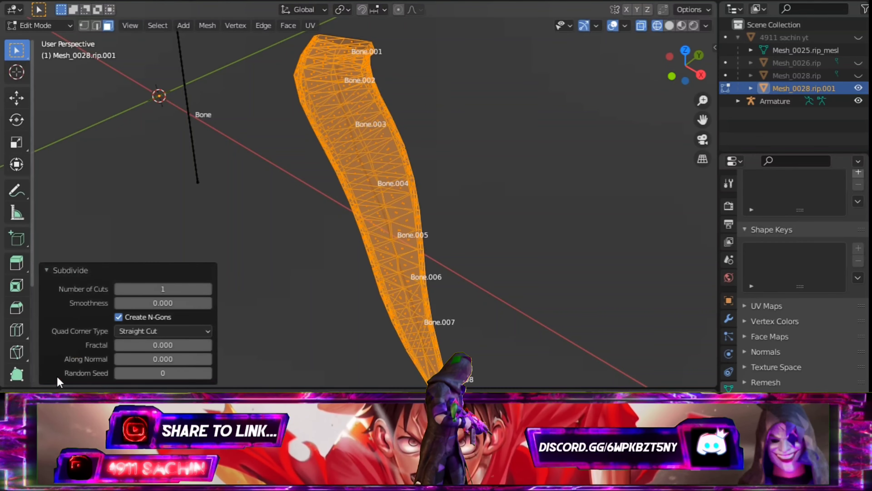
click(163, 293)
text(7)
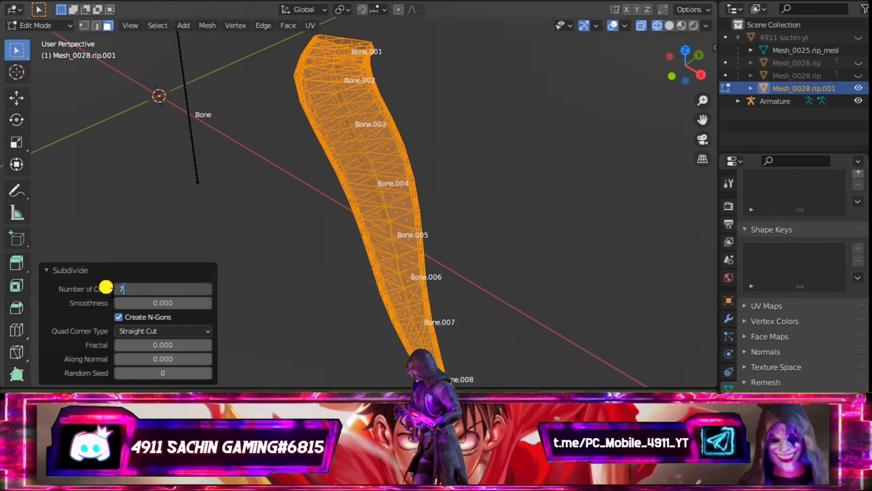
key(Return)
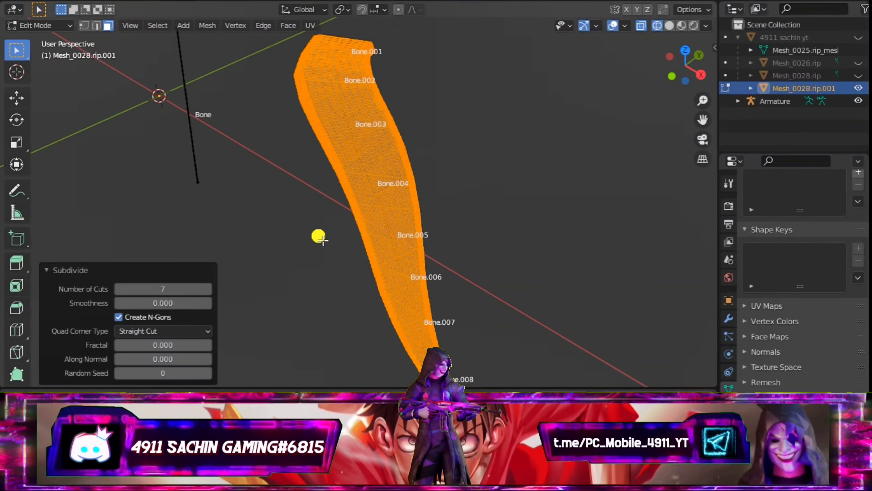
Step: Raise the subdivision's Number of Cuts to 8
scroll(397, 211, up, 2)
scroll(405, 210, up, 2)
scroll(412, 212, up, 2)
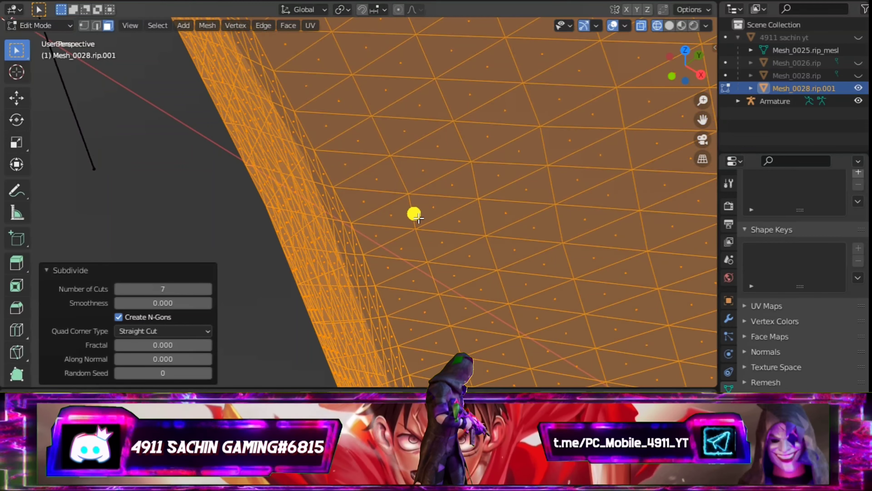
scroll(416, 215, up, 2)
scroll(416, 216, down, 3)
click(161, 290)
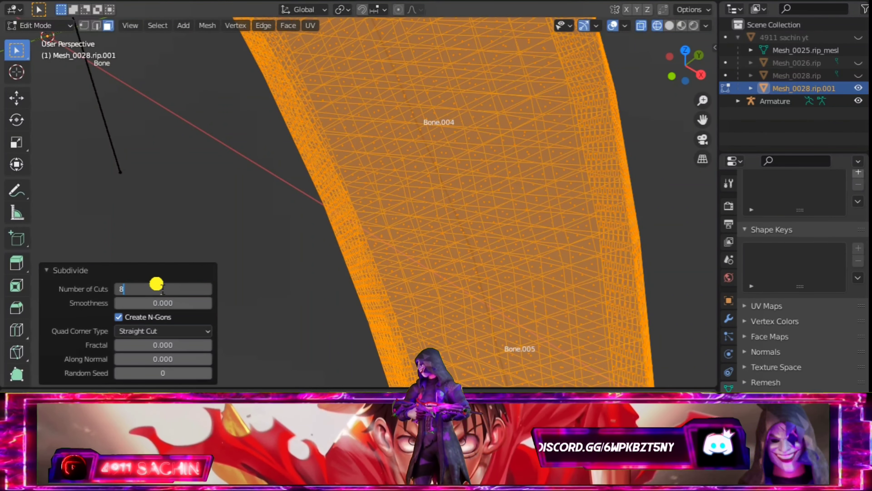
text(8)
key(Return)
Step: Increase Number of Cuts to 9 for a denser blade wireframe
scroll(450, 253, up, 3)
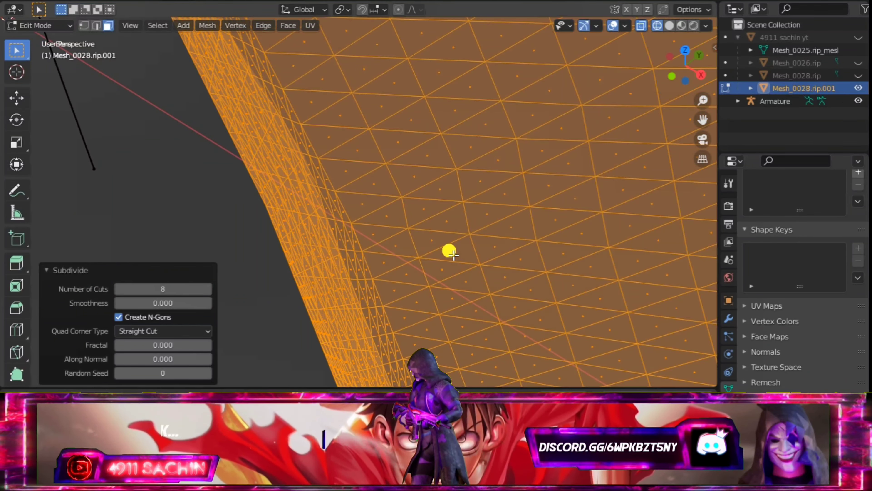
scroll(457, 252, down, 3)
scroll(457, 253, down, 2)
scroll(458, 253, down, 1)
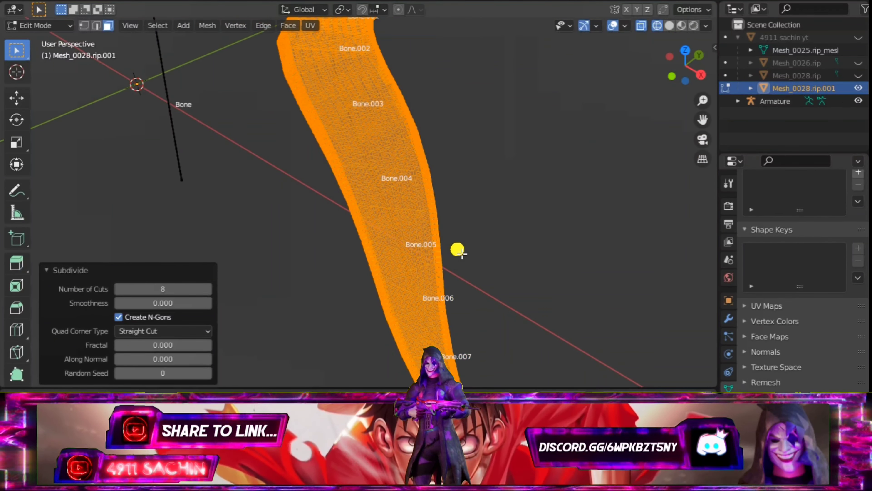
scroll(458, 252, up, 1)
scroll(458, 253, up, 1)
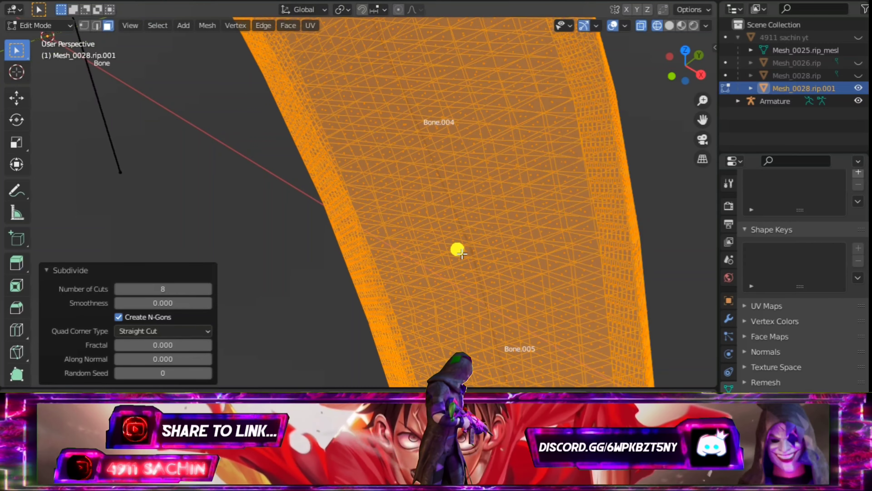
scroll(457, 253, up, 2)
scroll(458, 253, down, 1)
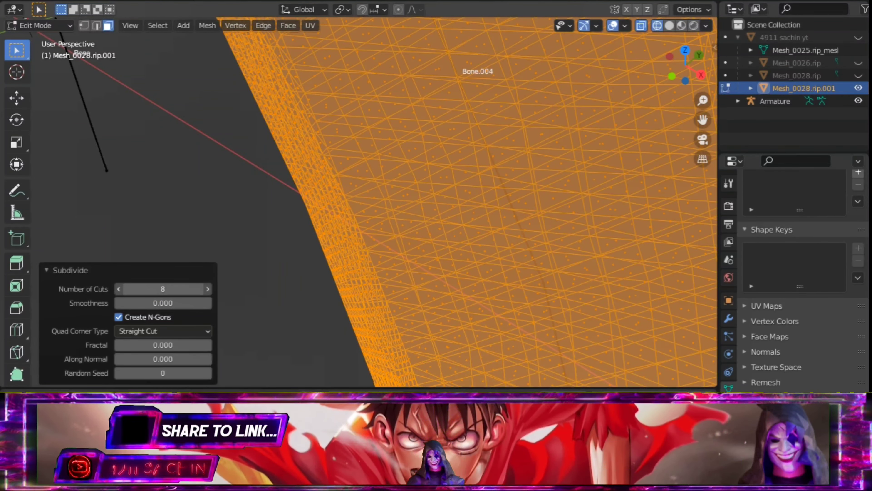
click(165, 289)
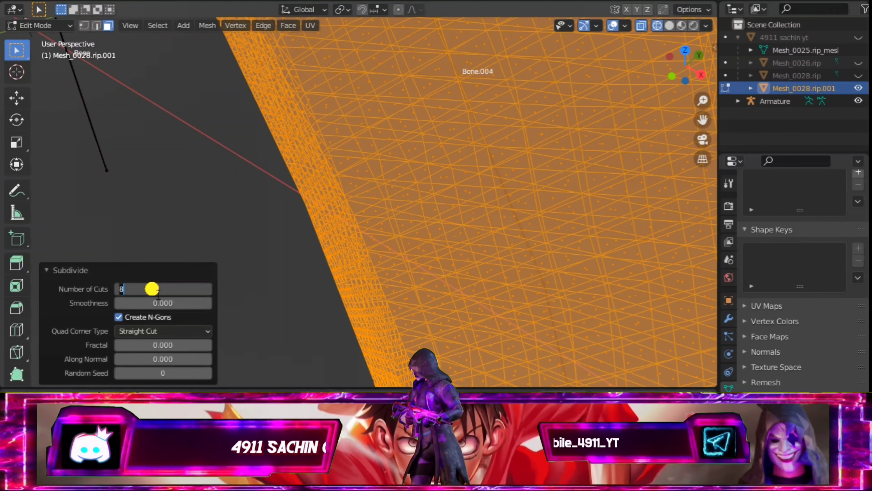
text(9)
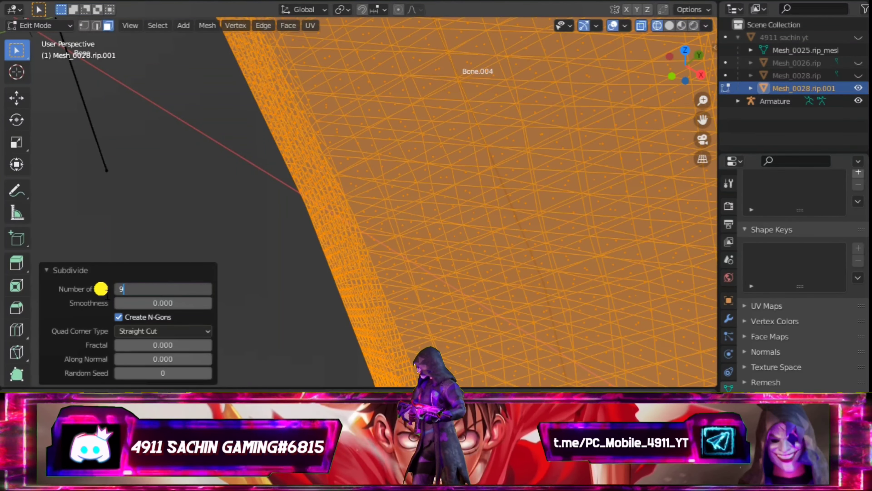
click(101, 289)
scroll(571, 175, down, 5)
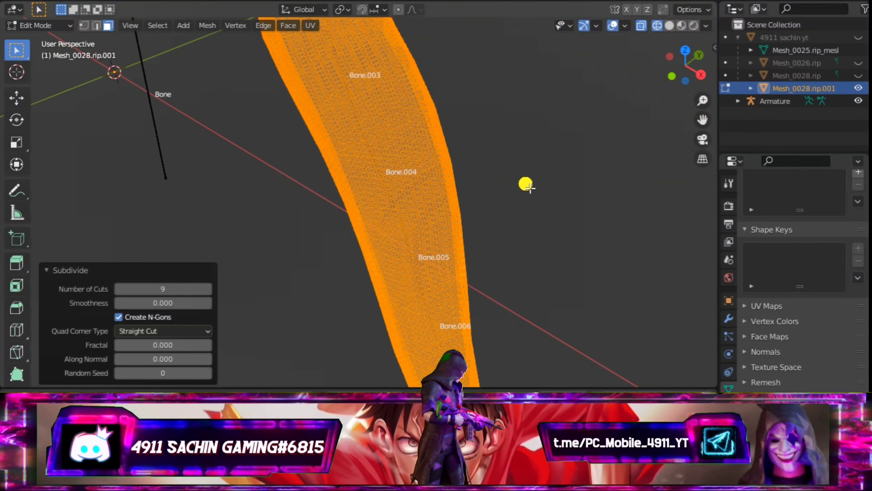
scroll(525, 186, down, 3)
scroll(477, 167, up, 2)
scroll(479, 168, up, 1)
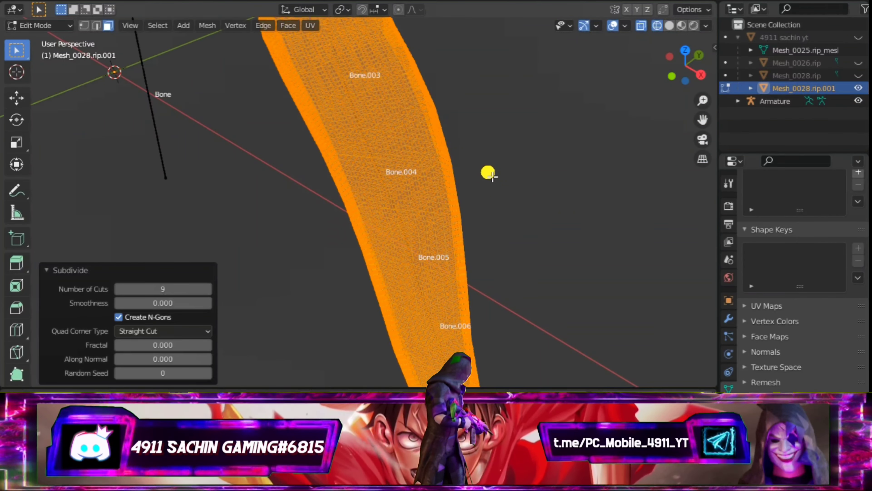
scroll(487, 172, up, 2)
scroll(531, 181, up, 2)
scroll(547, 183, up, 3)
scroll(563, 195, up, 2)
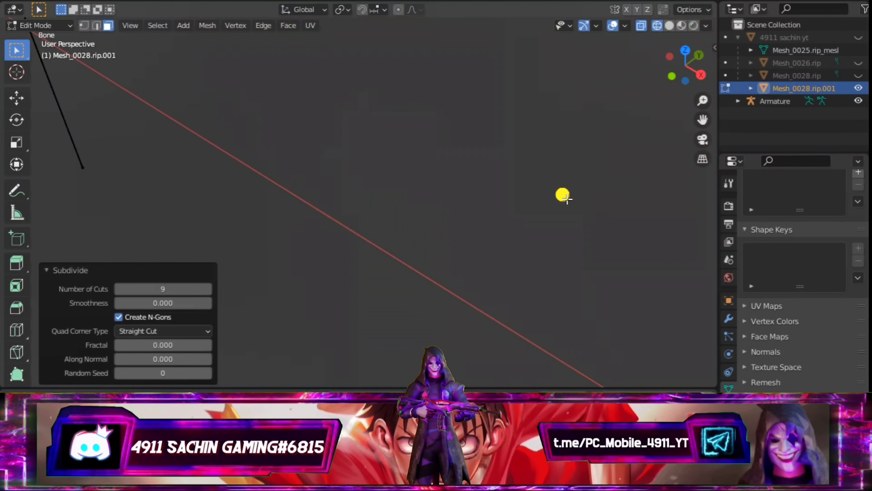
scroll(561, 195, down, 3)
scroll(539, 192, down, 1)
scroll(549, 199, down, 1)
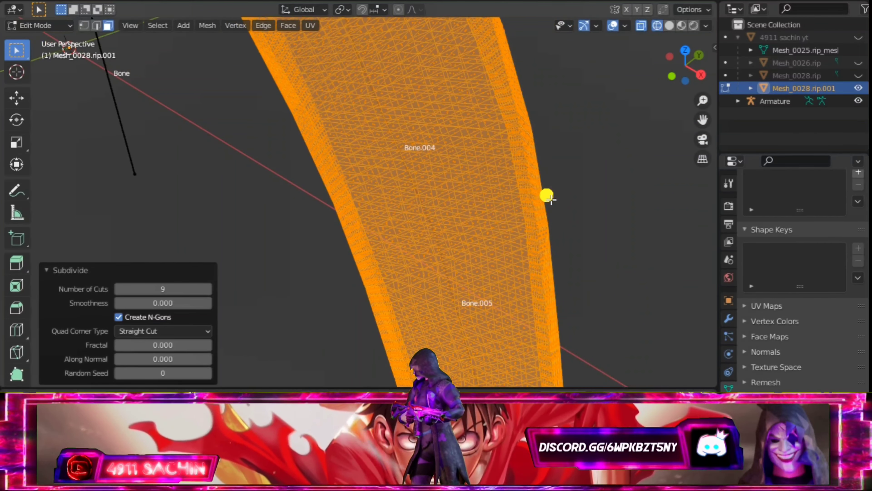
scroll(540, 204, up, 1)
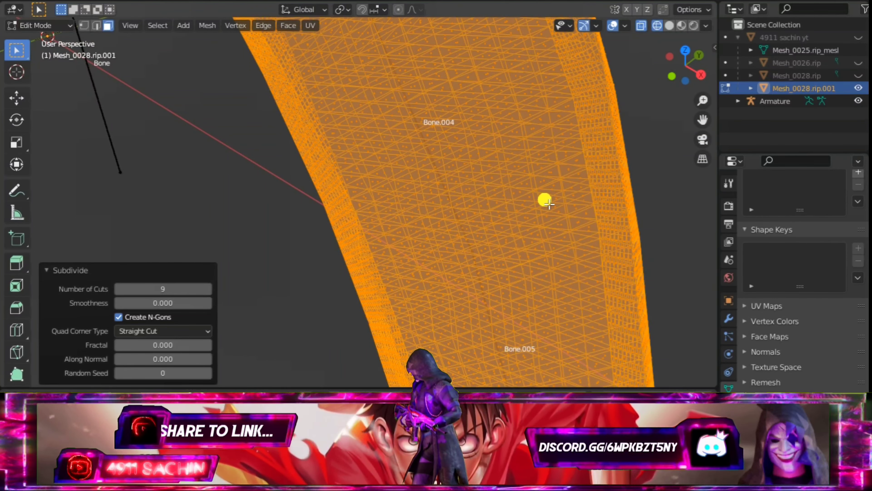
scroll(546, 201, down, 2)
scroll(549, 201, down, 2)
scroll(529, 203, down, 1)
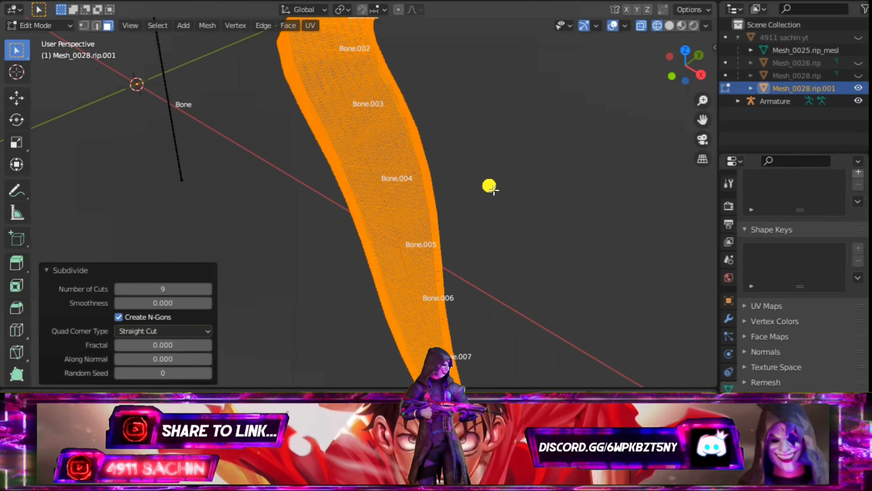
scroll(489, 186, down, 1)
scroll(447, 185, down, 1)
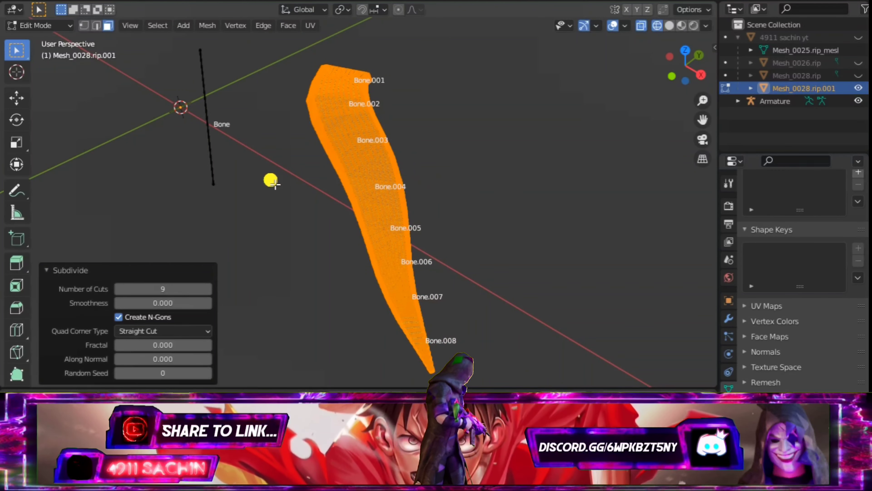
Step: Return to Object Mode and orbit around the subdivided blade
click(46, 26)
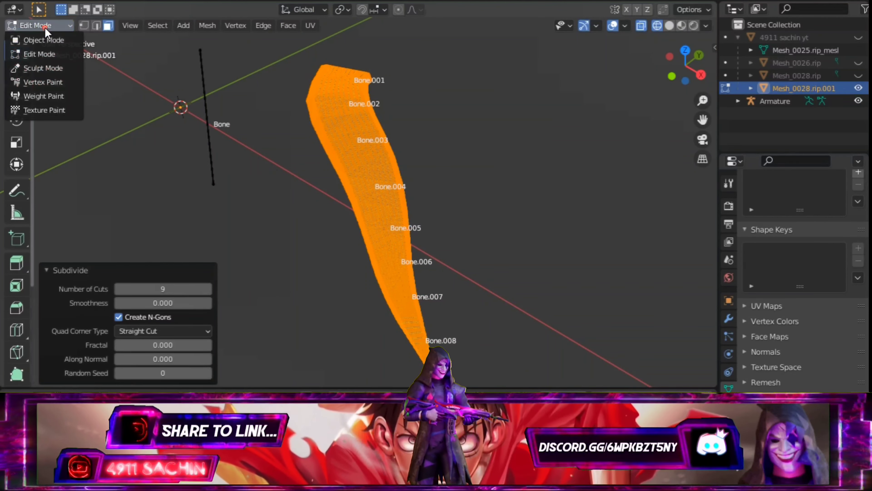
click(37, 39)
mouse_move(129, 69)
middle_down()
mouse_move(289, 150)
mouse_move(363, 120)
mouse_move(340, 101)
mouse_move(463, 132)
mouse_move(341, 151)
middle_up()
scroll(399, 160, up, 3)
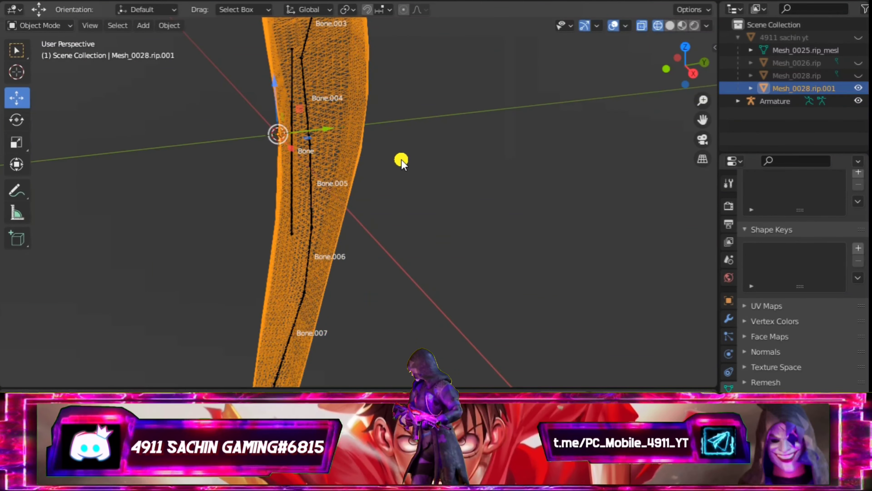
scroll(453, 157, up, 3)
scroll(452, 156, down, 2)
scroll(440, 151, down, 3)
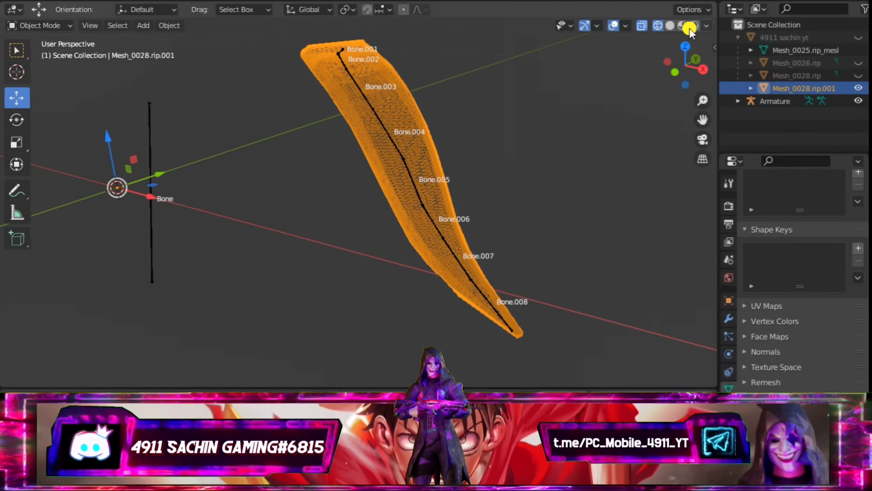
Step: Show the blade with Solid shading, stand it upright, and deselect everything
click(669, 26)
mouse_move(623, 94)
middle_down()
mouse_move(472, 103)
mouse_move(440, 121)
mouse_move(339, 111)
mouse_move(444, 113)
middle_up()
scroll(446, 124, up, 3)
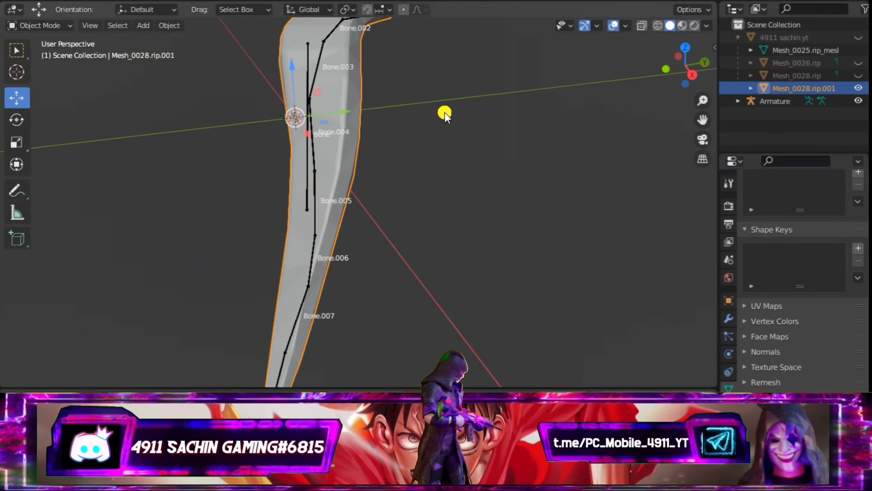
scroll(497, 135, down, 2)
mouse_move(497, 134)
middle_down()
mouse_move(343, 89)
mouse_move(510, 49)
mouse_move(539, 114)
mouse_move(532, 120)
middle_up()
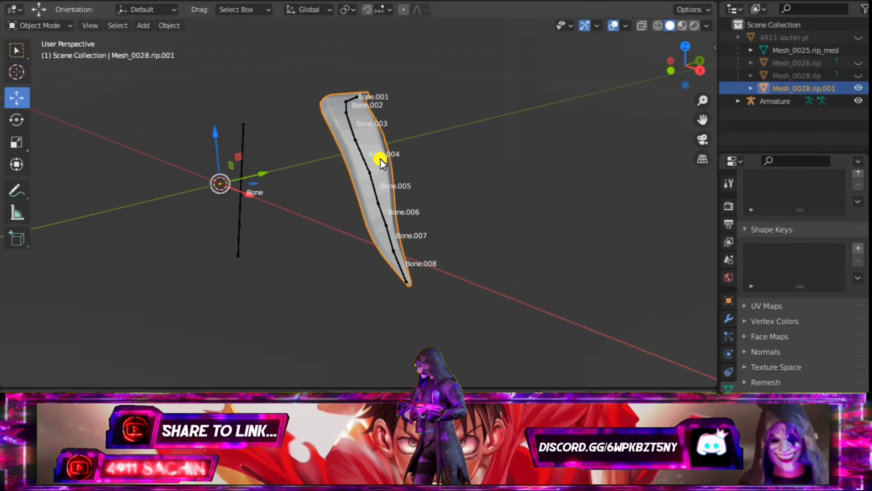
key(alt+a)
Step: Select the blade mesh, add the armature as active, and bring up Set Parent To
click(392, 157)
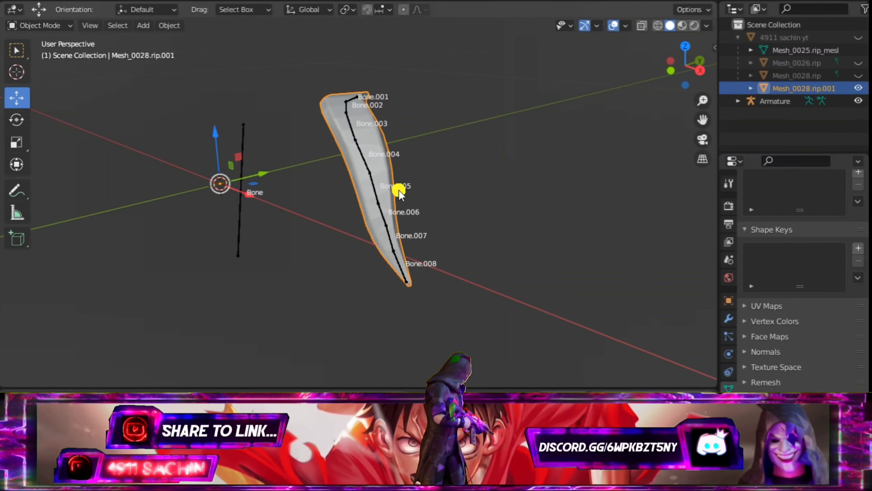
shift+click(376, 186)
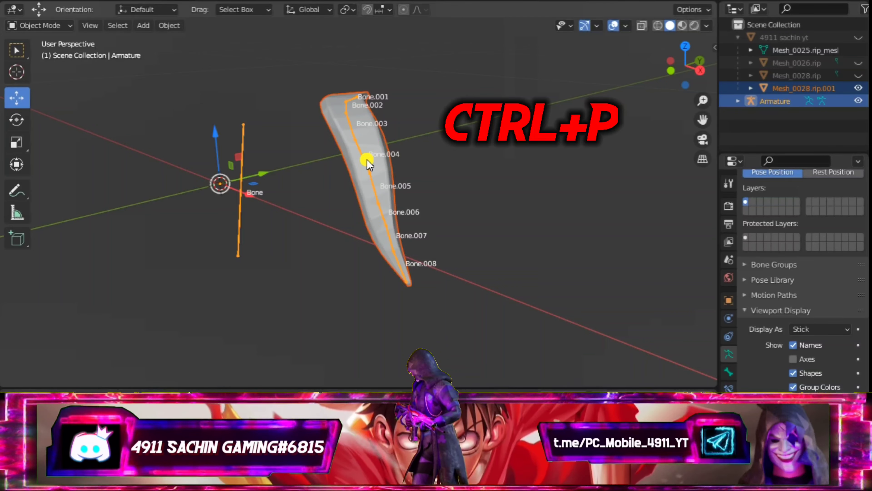
key(ctrl+p)
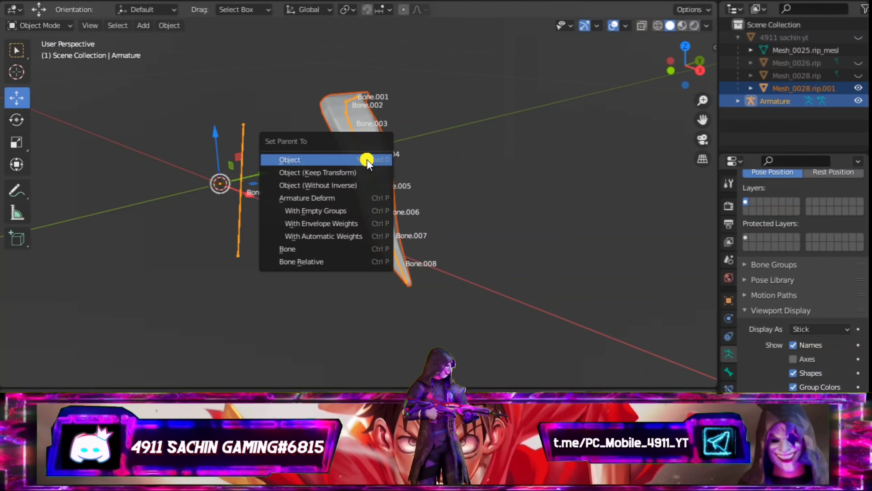
Step: Bind Mesh_0028.rip.001 to the armature With Automatic Weights, with Keep Transform enabled
click(330, 238)
scroll(331, 233, down, 1)
scroll(329, 233, down, 2)
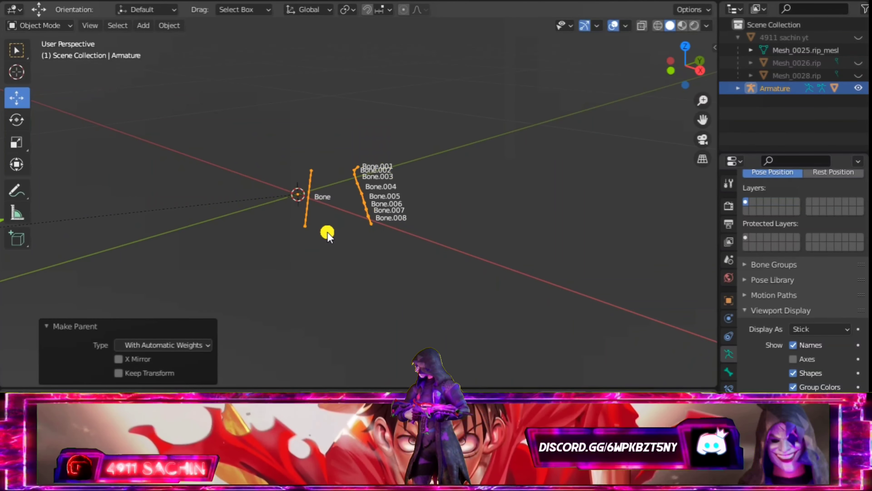
scroll(328, 233, down, 3)
scroll(343, 232, down, 2)
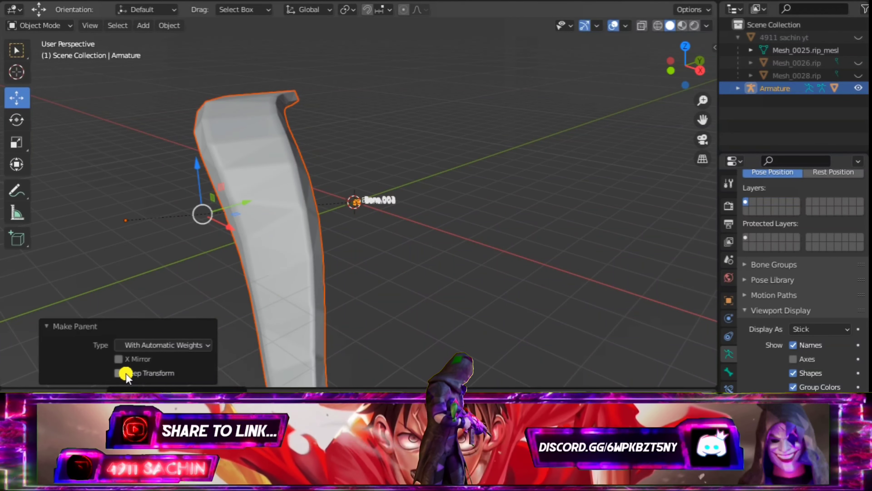
click(118, 374)
mouse_move(401, 151)
middle_down()
mouse_move(401, 170)
mouse_move(391, 166)
mouse_move(477, 137)
mouse_move(374, 135)
mouse_move(329, 146)
mouse_move(248, 103)
middle_up()
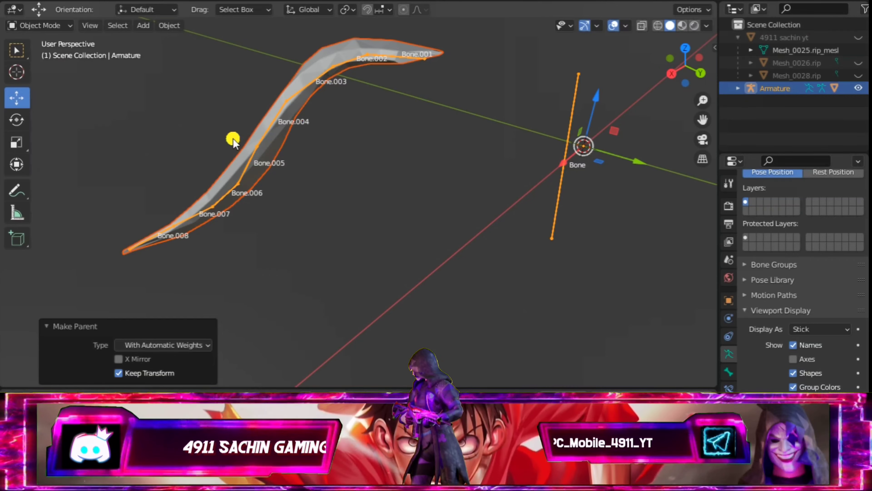
mouse_move(302, 152)
middle_down()
mouse_move(341, 178)
mouse_move(473, 166)
mouse_move(436, 166)
mouse_move(477, 150)
mouse_move(468, 156)
mouse_move(531, 175)
middle_up()
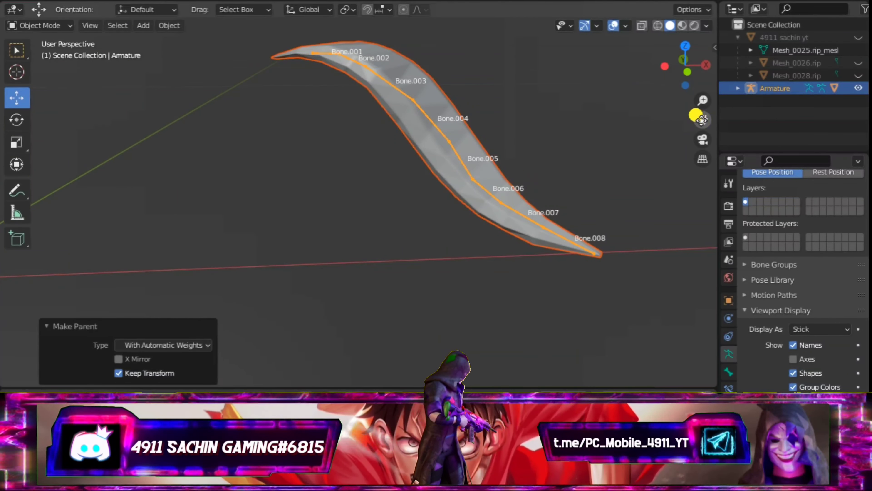
drag(702, 119, 697, 161)
mouse_move(532, 107)
middle_down()
mouse_move(514, 125)
mouse_move(497, 121)
middle_up()
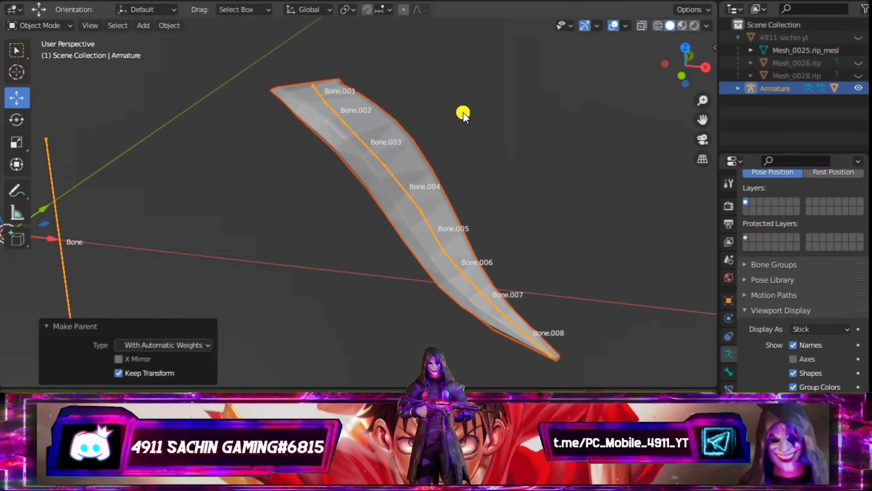
click(737, 89)
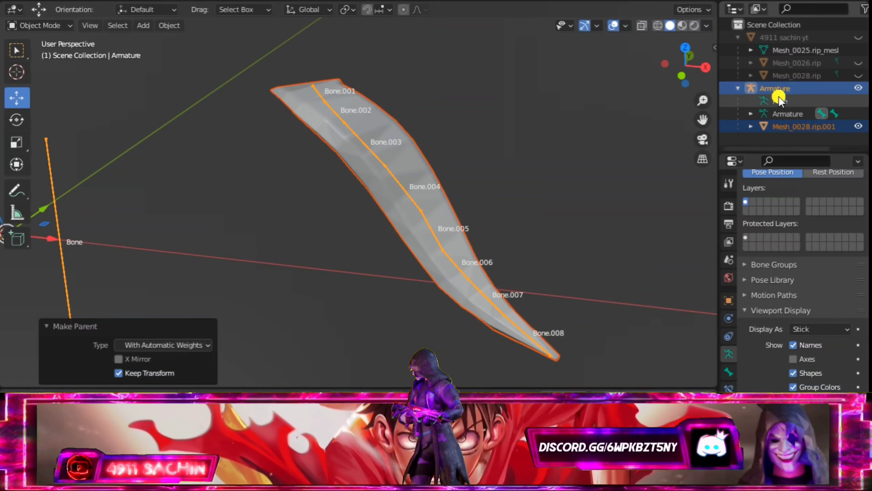
click(802, 127)
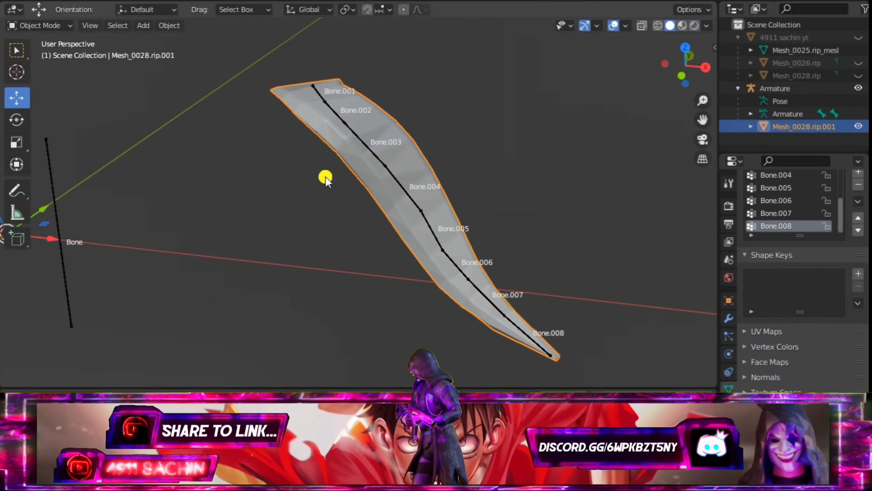
click(47, 26)
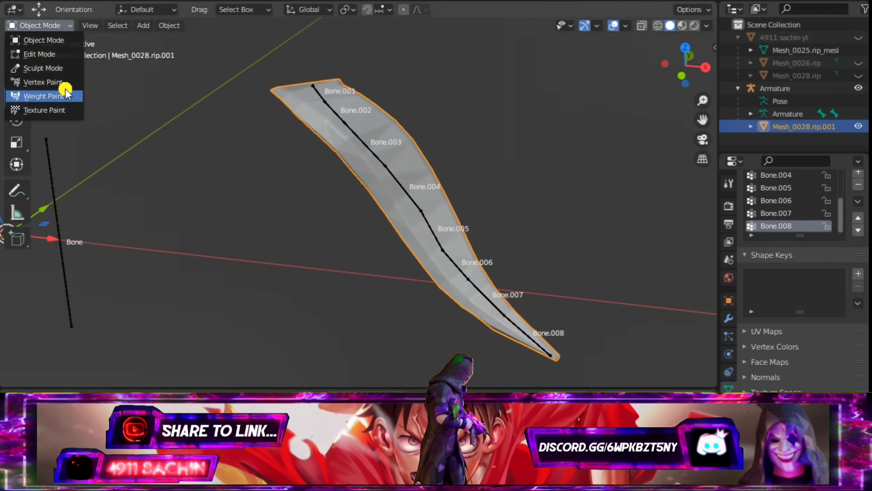
click(50, 96)
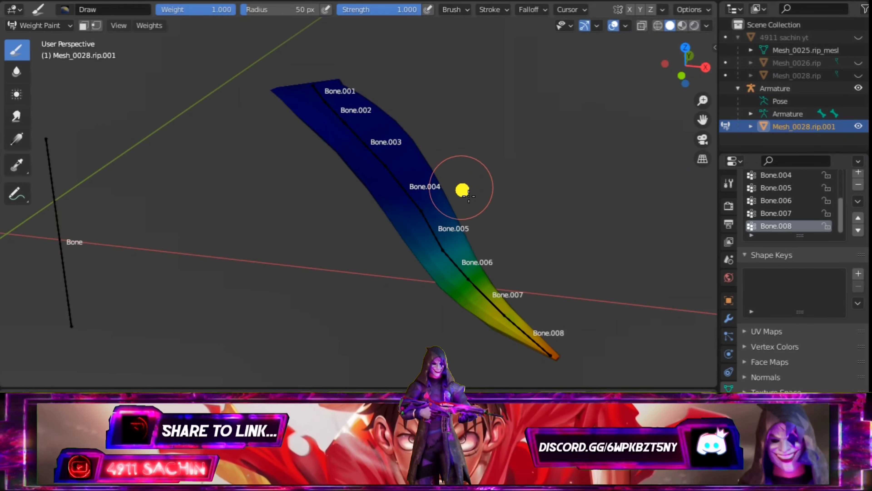
middle_drag(469, 196, 525, 208)
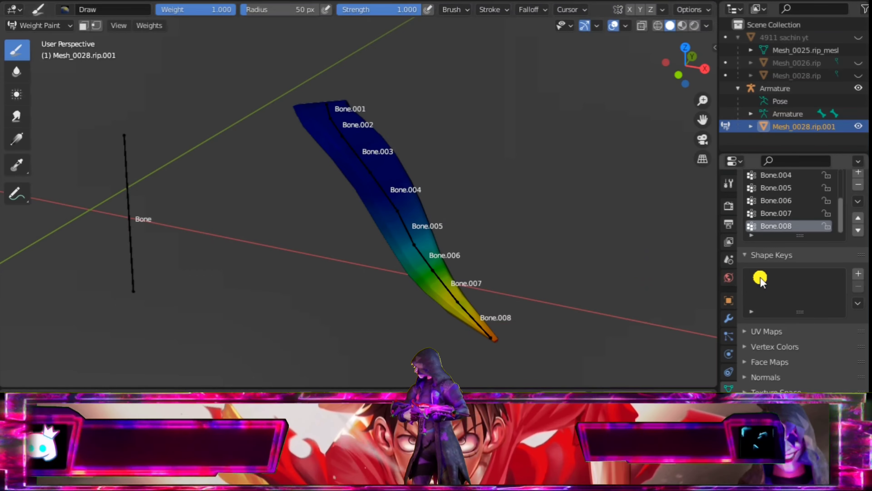
scroll(796, 374, up, 5)
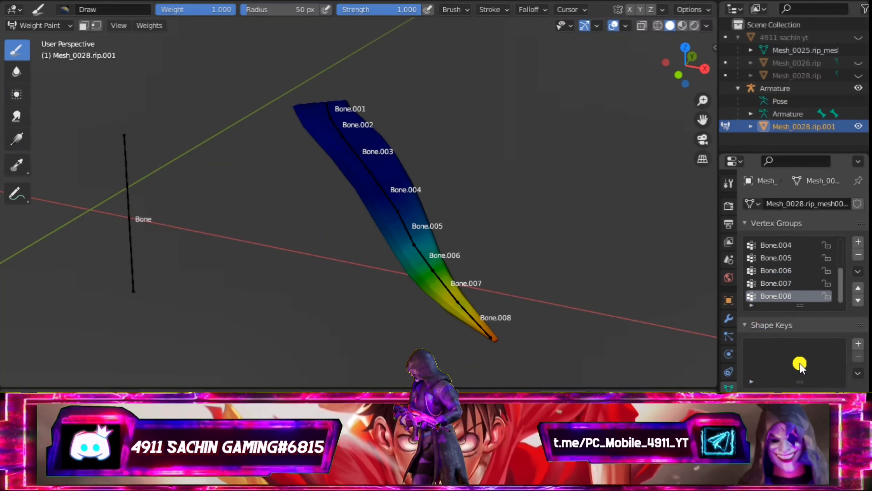
click(788, 284)
click(787, 274)
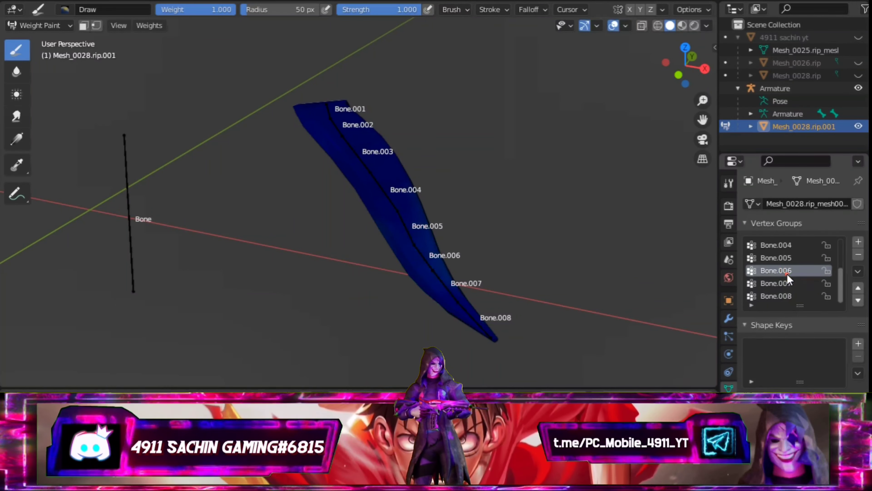
click(783, 258)
scroll(772, 266, up, 2)
scroll(780, 264, up, 2)
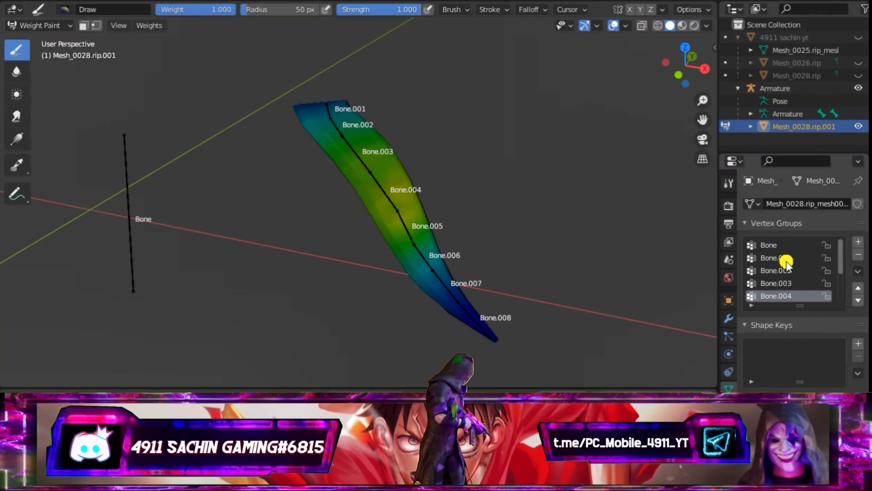
click(792, 258)
click(784, 245)
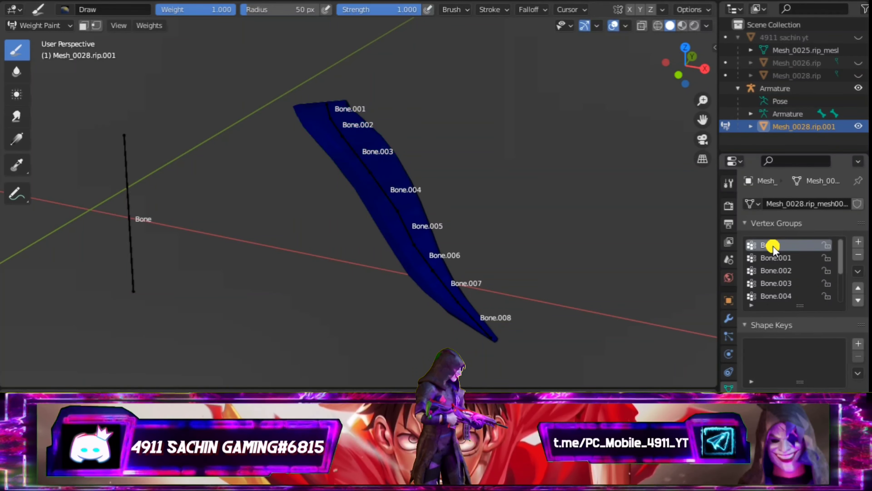
mouse_move(308, 208)
middle_down()
mouse_move(531, 197)
mouse_move(595, 179)
mouse_move(545, 175)
mouse_move(442, 199)
mouse_move(475, 230)
mouse_move(422, 156)
mouse_move(486, 97)
mouse_move(385, 96)
mouse_move(308, 199)
mouse_move(283, 187)
middle_up()
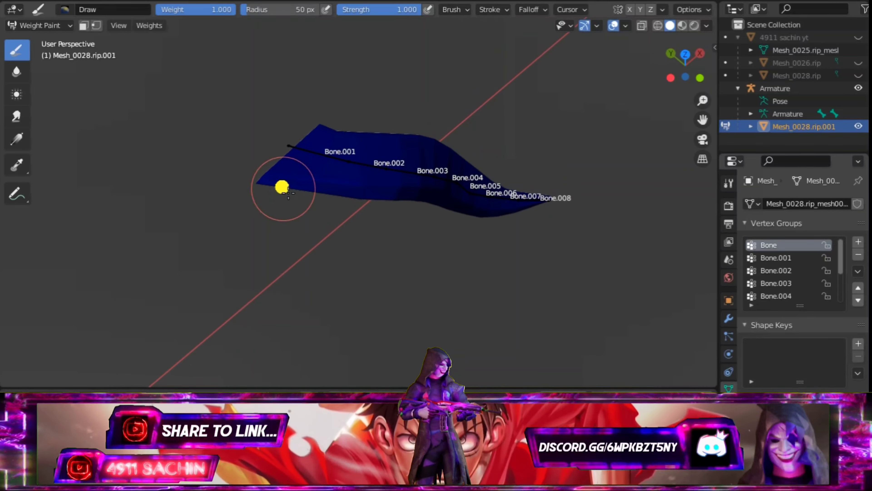
click(779, 259)
mouse_move(464, 192)
middle_down()
mouse_move(432, 198)
mouse_move(413, 262)
mouse_move(349, 195)
mouse_move(339, 211)
mouse_move(503, 160)
mouse_move(522, 165)
middle_up()
scroll(450, 181, up, 2)
scroll(463, 167, up, 2)
scroll(463, 167, up, 2)
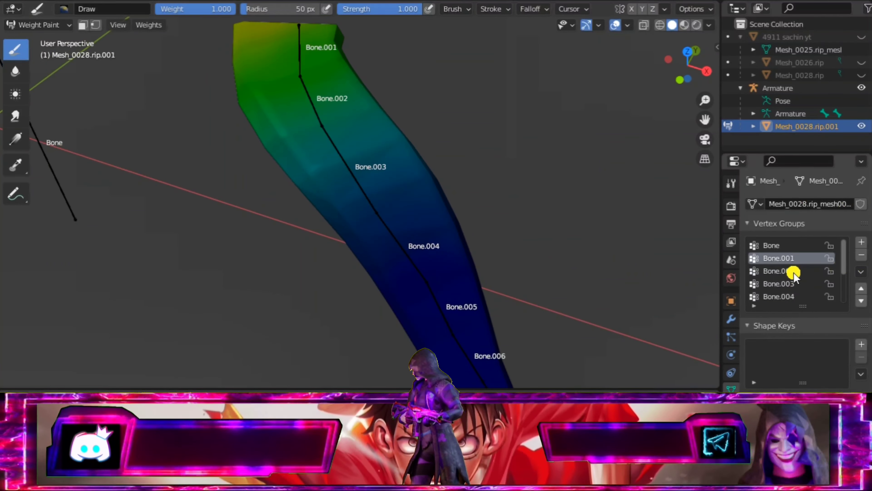
Step: Switch the weight brush to Subtract and remove Bone.002 weight from the blade's top
click(786, 271)
scroll(247, 88, down, 3)
click(64, 9)
click(378, 49)
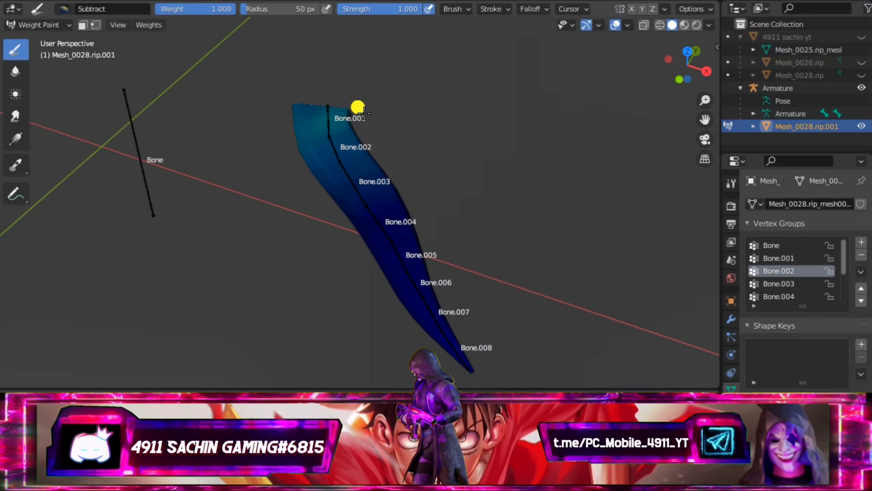
middle_drag(364, 110, 357, 155)
drag(358, 155, 354, 183)
middle_drag(493, 366, 474, 354)
Step: Check Bone.001 to Bone.003 weights and strip Bone.004's stray weight from the blade
click(779, 258)
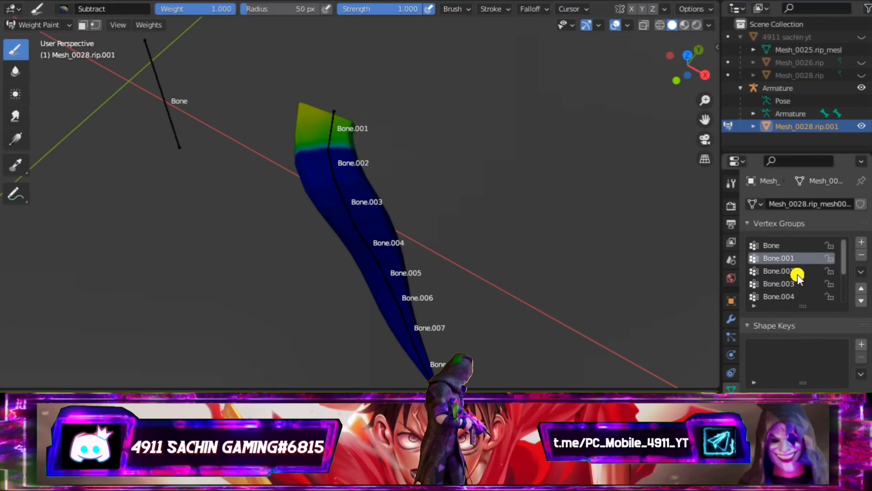
click(786, 270)
mouse_move(434, 280)
middle_down()
mouse_move(380, 341)
mouse_move(395, 309)
middle_up()
click(779, 283)
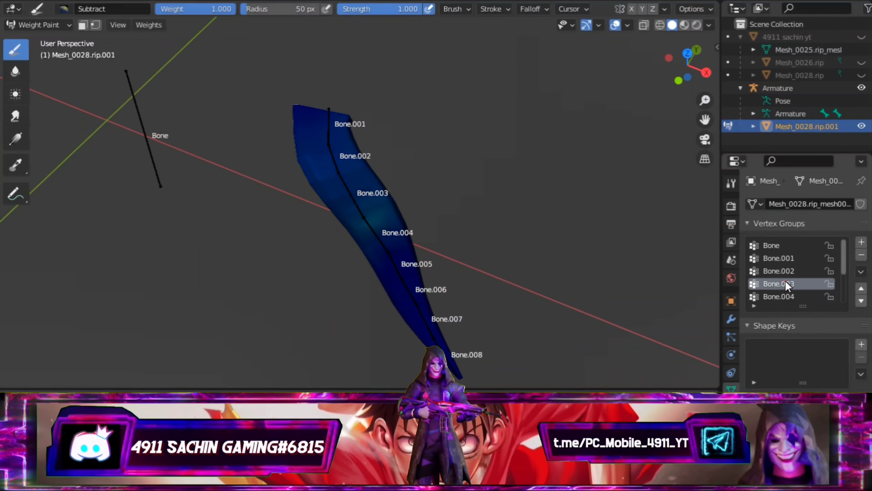
scroll(787, 281, down, 1)
click(787, 281)
drag(480, 309, 295, 124)
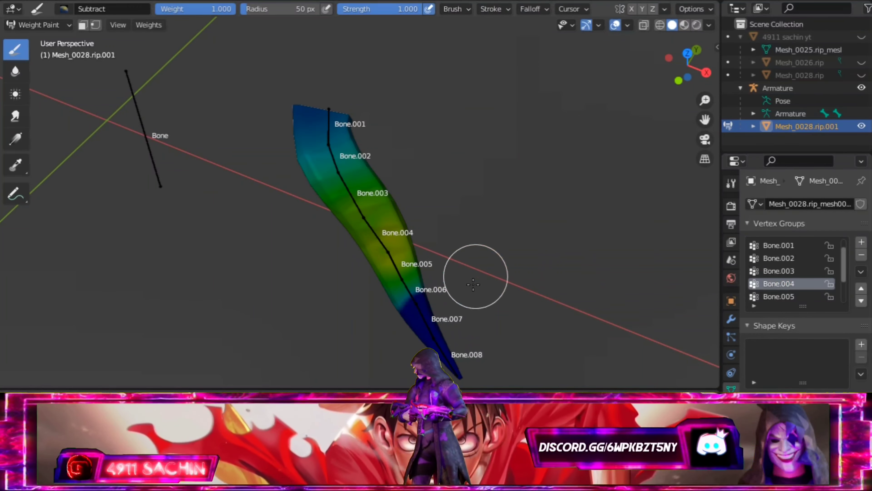
Step: Strip stray Bone.005 and Bone.006 weights and trim Bone.008's weight back to the tip
scroll(786, 274, down, 3)
click(779, 257)
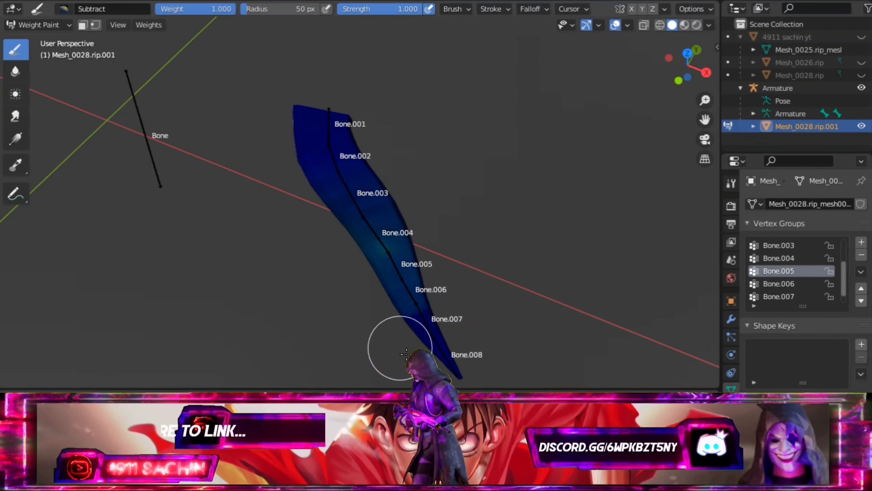
drag(399, 346, 389, 189)
click(790, 272)
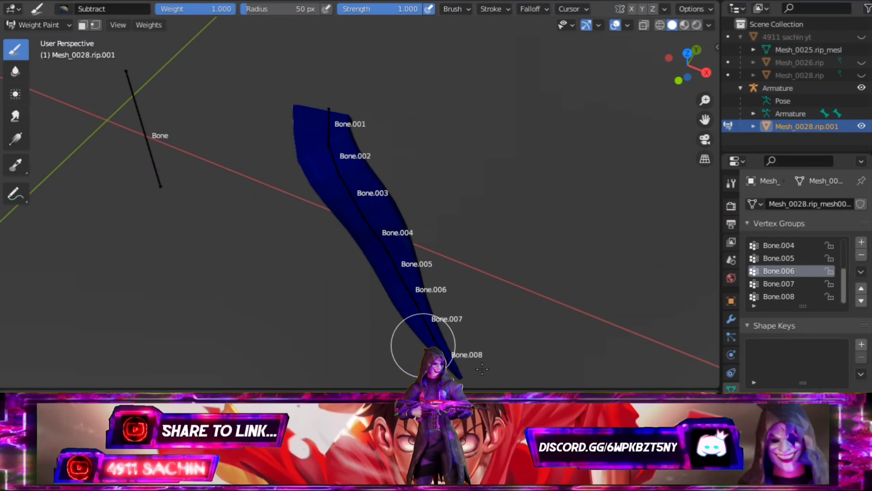
drag(448, 258, 322, 190)
click(785, 296)
middle_drag(430, 261, 444, 240)
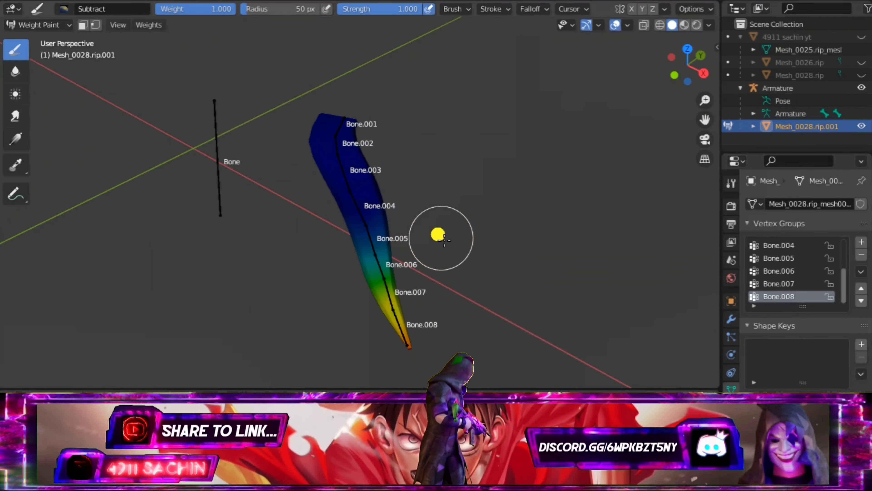
drag(444, 239, 370, 292)
mouse_move(370, 292)
middle_down()
mouse_move(432, 140)
mouse_move(511, 255)
middle_up()
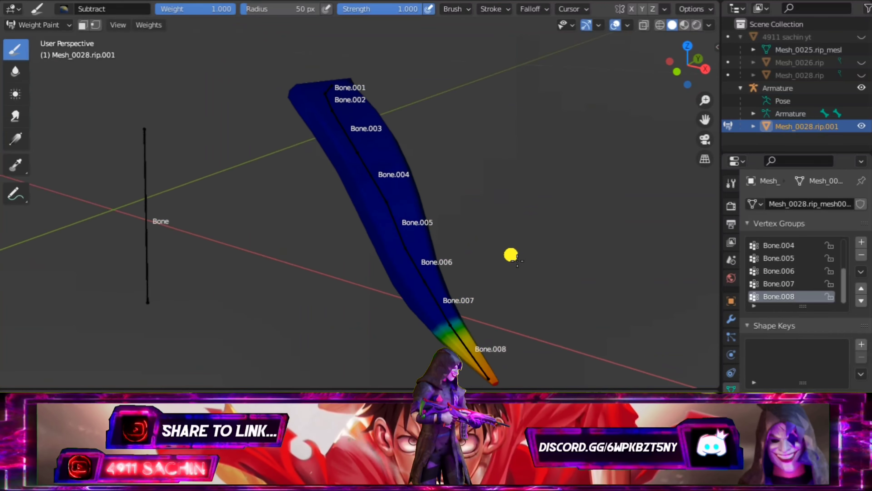
Step: Review Bone.007 and Bone.006 weights, toggling wireframe to see through the blade
click(778, 284)
mouse_move(481, 172)
middle_down()
mouse_move(477, 72)
mouse_move(257, 122)
middle_up()
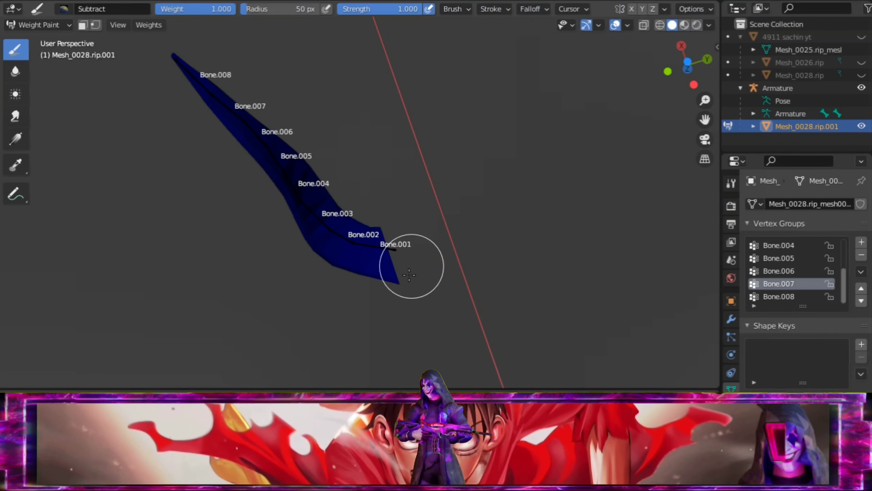
click(787, 270)
key(shift+z)
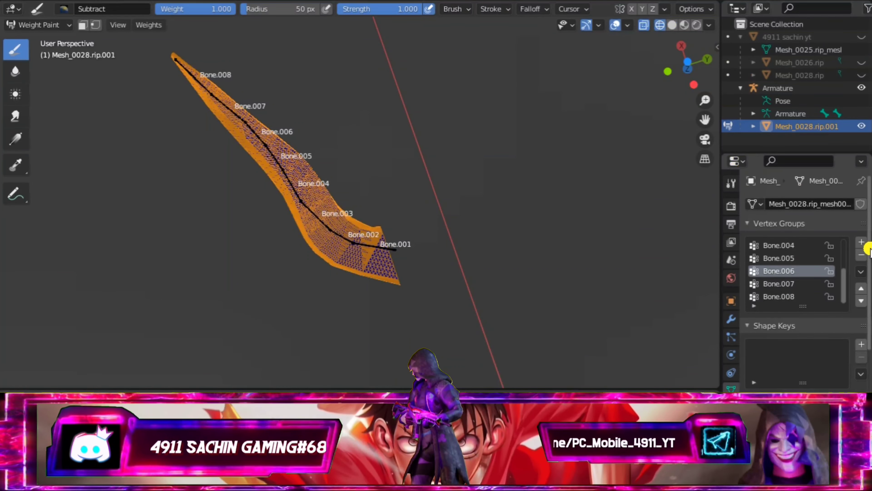
click(778, 283)
key(shift+z)
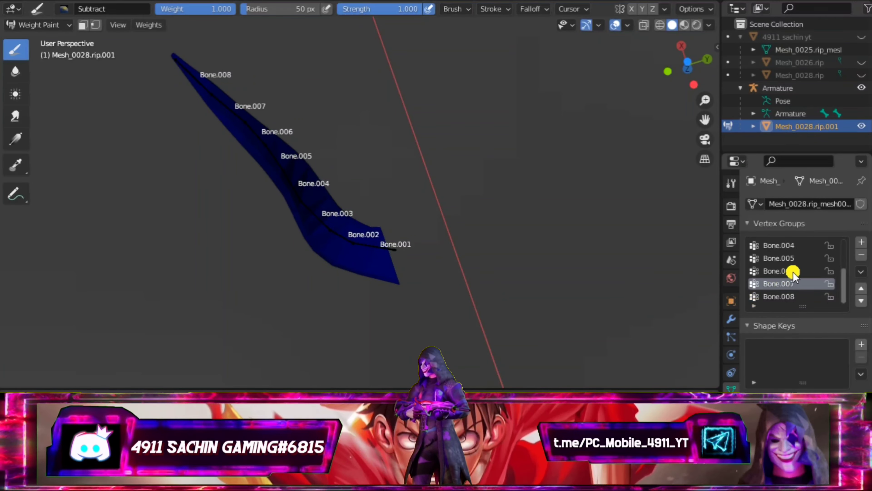
click(790, 271)
mouse_move(193, 201)
middle_down()
mouse_move(250, 236)
mouse_move(328, 165)
middle_up()
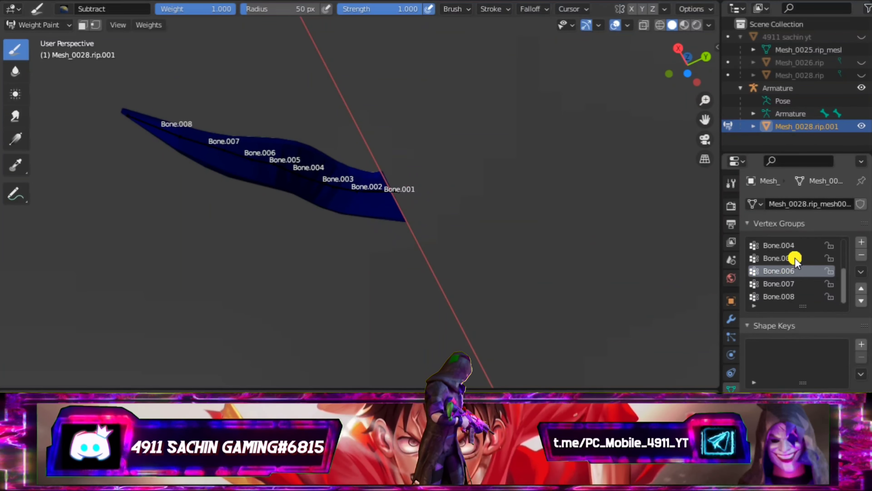
Step: Review Bone.005 down to Bone weights, confirm Bone.008 covers only the tip, and reopen brush presets
click(786, 258)
click(779, 245)
scroll(779, 270, up, 2)
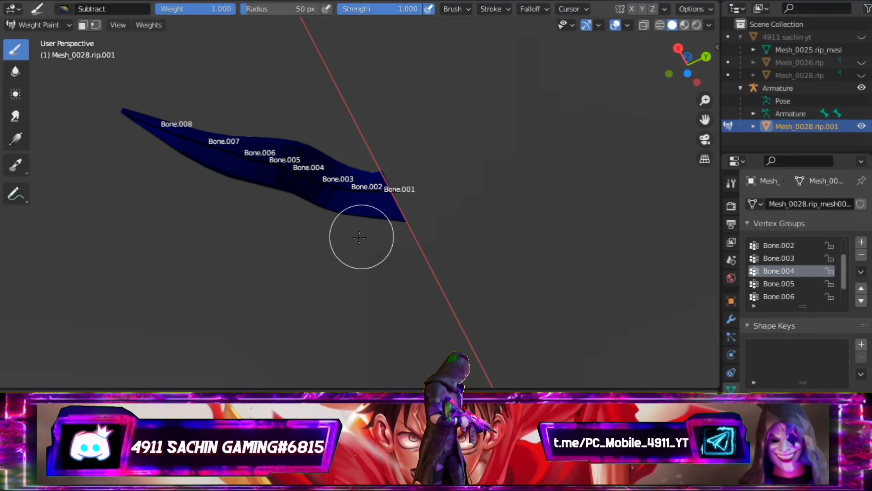
scroll(786, 275, up, 1)
click(787, 271)
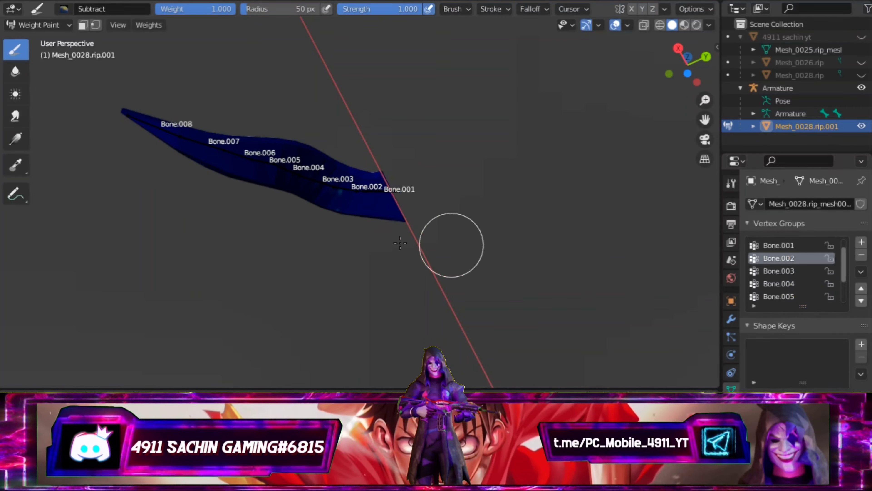
scroll(790, 259, up, 1)
click(779, 258)
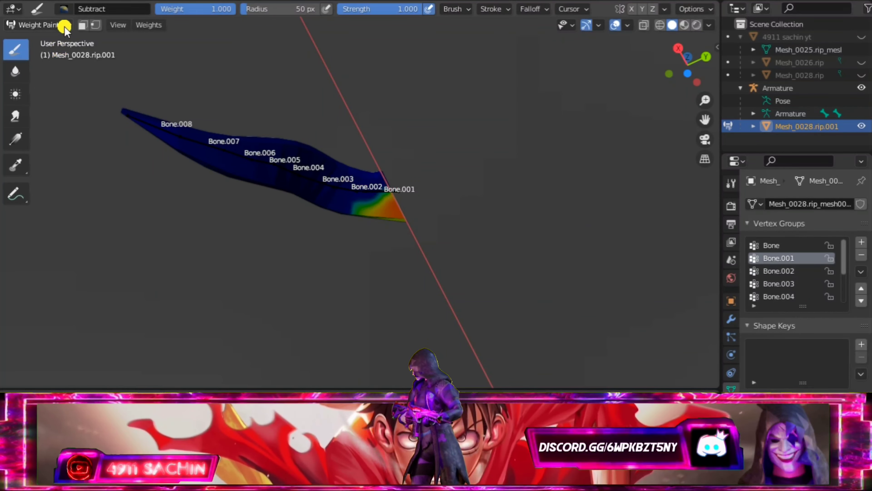
middle_drag(498, 219, 286, 195)
click(772, 245)
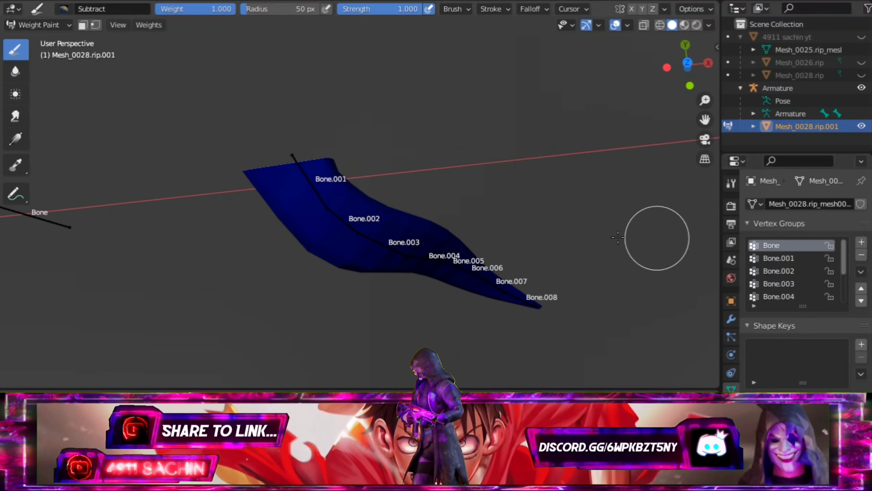
mouse_move(656, 237)
middle_down()
mouse_move(478, 156)
mouse_move(653, 207)
middle_up()
scroll(787, 289, down, 4)
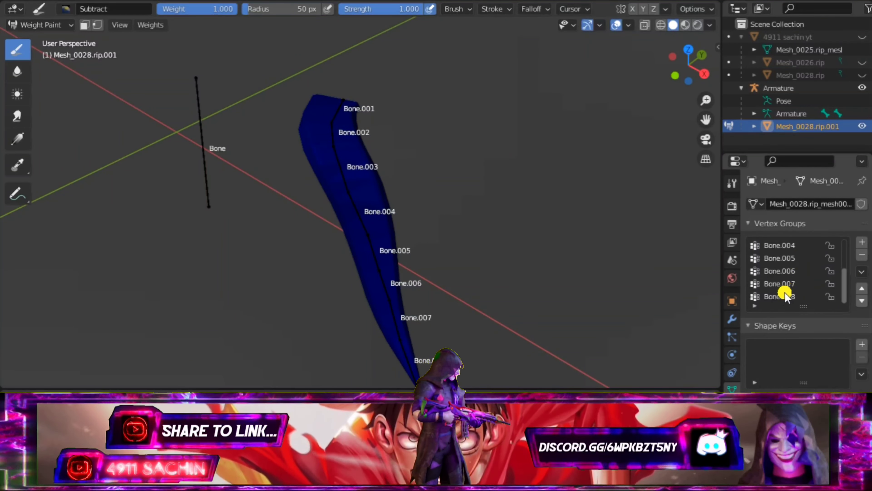
click(781, 296)
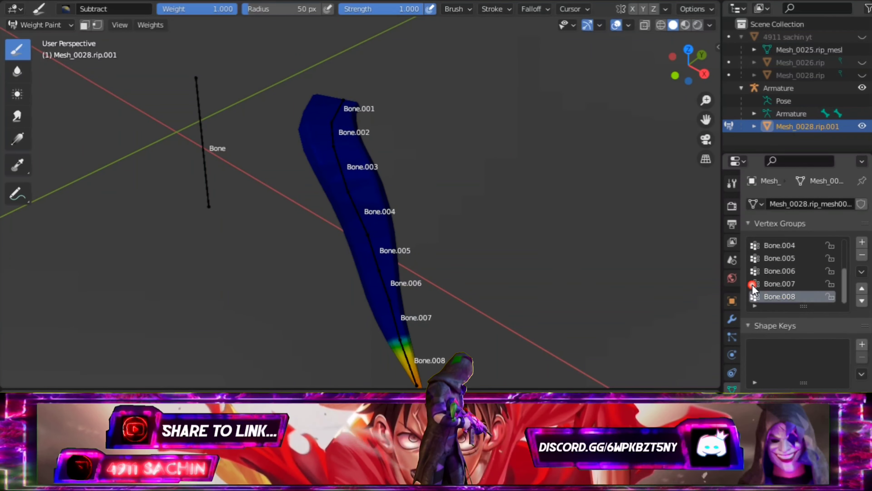
click(37, 9)
Step: Switch back to the Draw brush at weight 0.742 and display Bone.007's vertex group
click(179, 62)
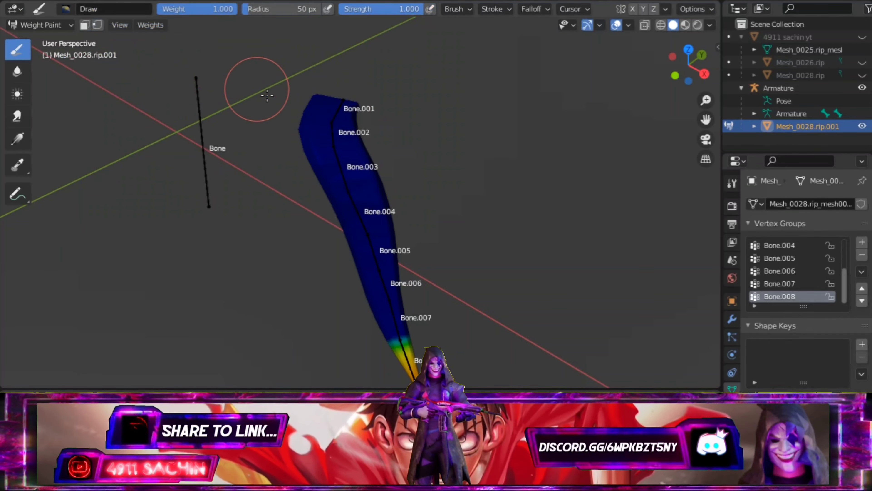
click(219, 11)
drag(222, 9, 216, 9)
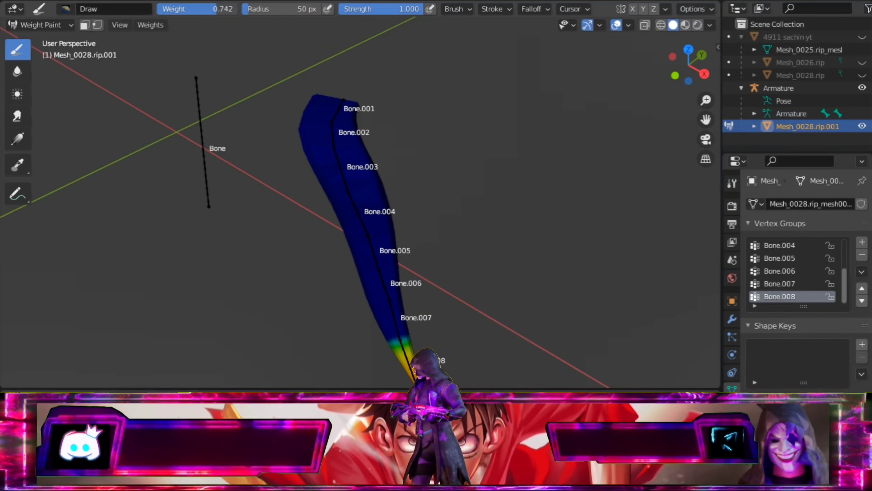
mouse_move(404, 103)
middle_down()
mouse_move(220, 128)
mouse_move(229, 109)
mouse_move(327, 165)
mouse_move(389, 179)
mouse_move(365, 181)
mouse_move(378, 205)
middle_up()
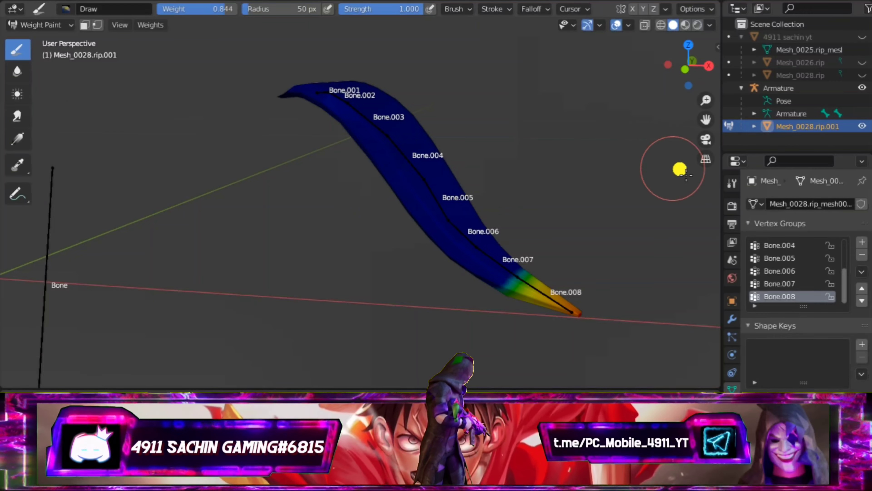
middle_drag(689, 140, 483, 152)
scroll(556, 197, up, 3)
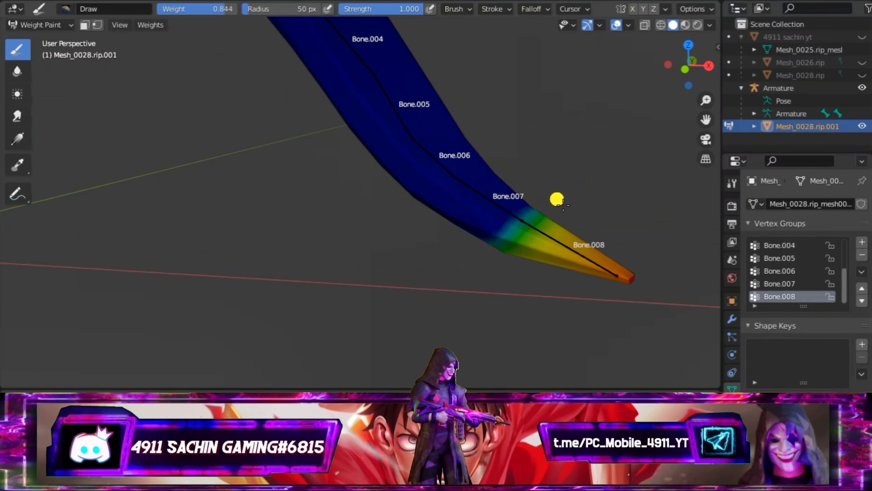
scroll(529, 219, up, 2)
click(779, 284)
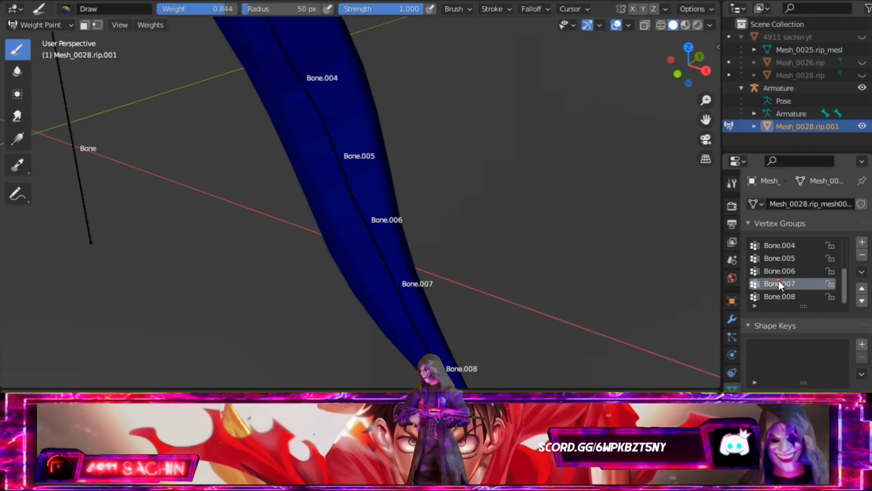
Step: Paint Bone.007 weight across the blade near that bone
scroll(447, 275, down, 2)
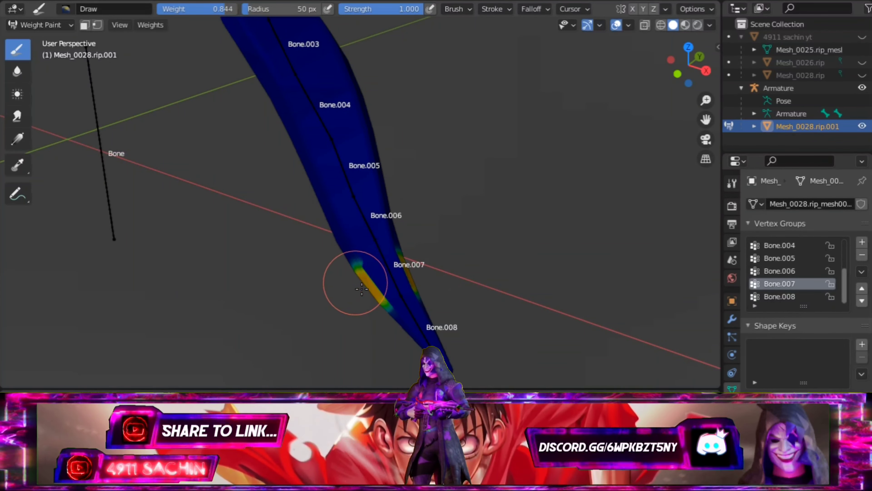
scroll(566, 251, up, 3)
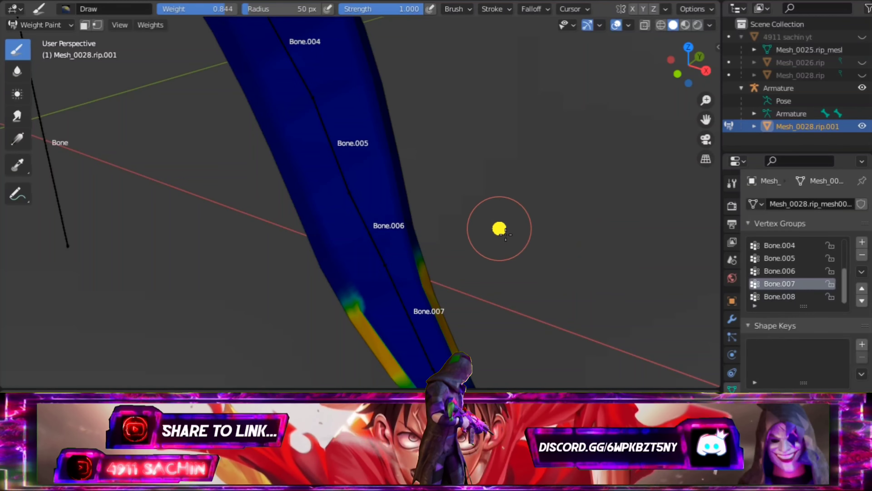
drag(461, 267, 325, 317)
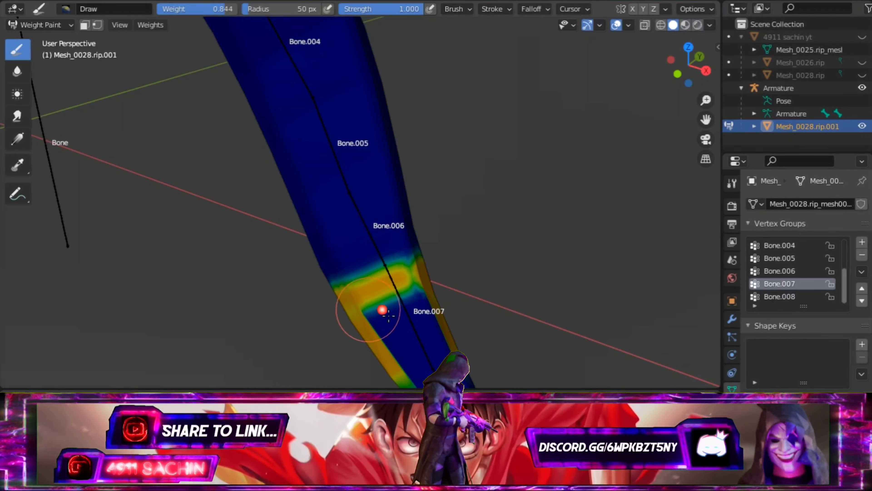
drag(446, 304, 399, 308)
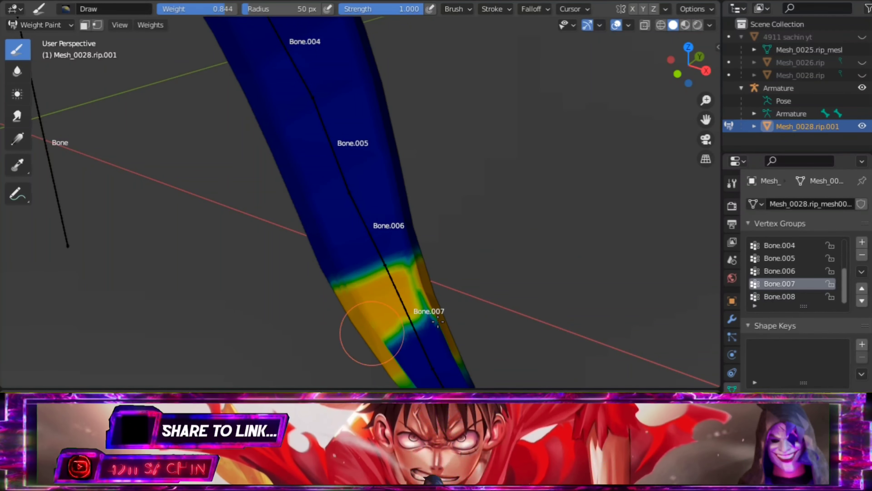
scroll(453, 298, down, 2)
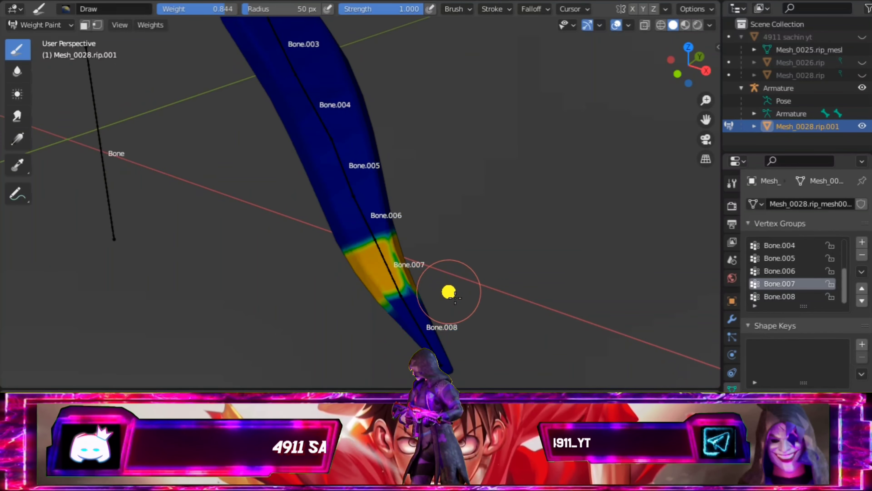
mouse_move(454, 297)
middle_down()
mouse_move(390, 282)
mouse_move(213, 292)
middle_up()
scroll(379, 282, up, 2)
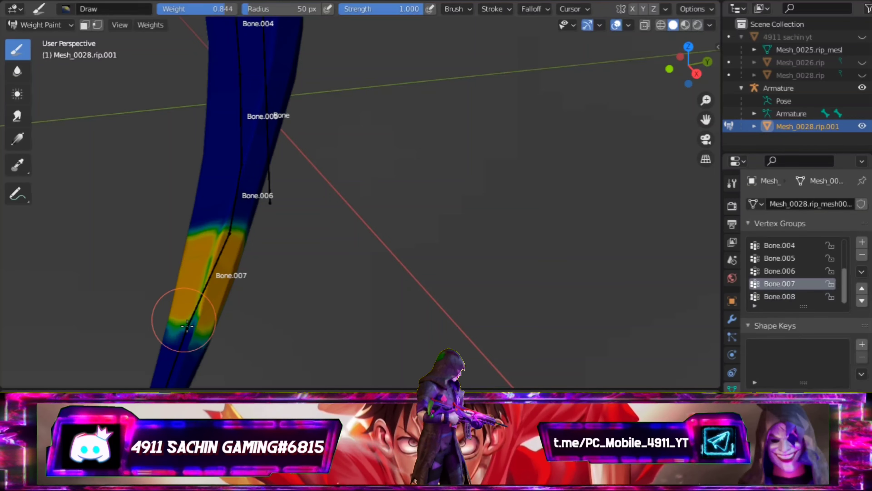
mouse_move(307, 283)
middle_down()
mouse_move(415, 257)
mouse_move(395, 257)
mouse_move(458, 252)
middle_up()
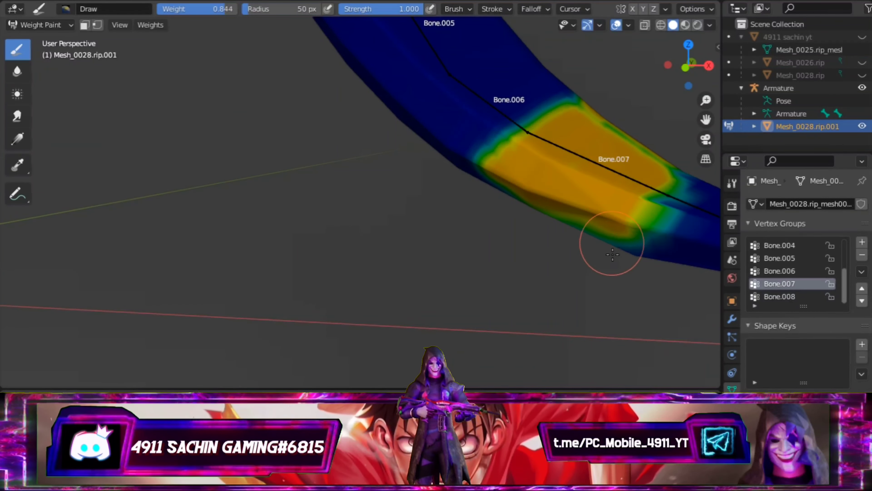
Step: Paint Bone.007 weight along the blade's lower edge and check the band from several angles
drag(559, 240, 503, 207)
ctrl+middle_drag(511, 210, 454, 239)
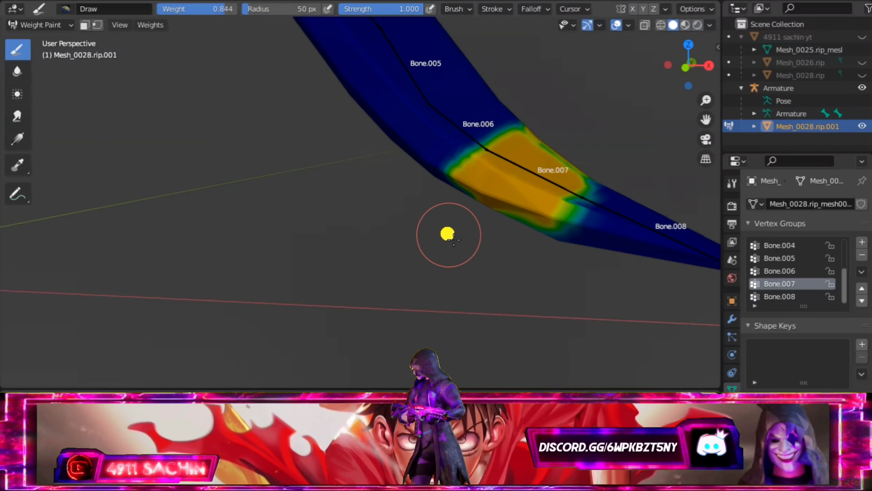
drag(702, 120, 518, 195)
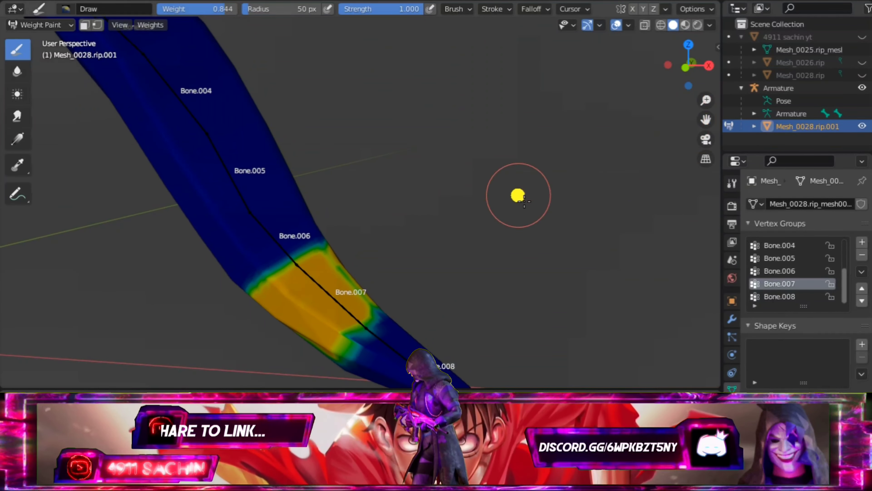
mouse_move(518, 194)
middle_down()
mouse_move(615, 173)
mouse_move(625, 183)
middle_up()
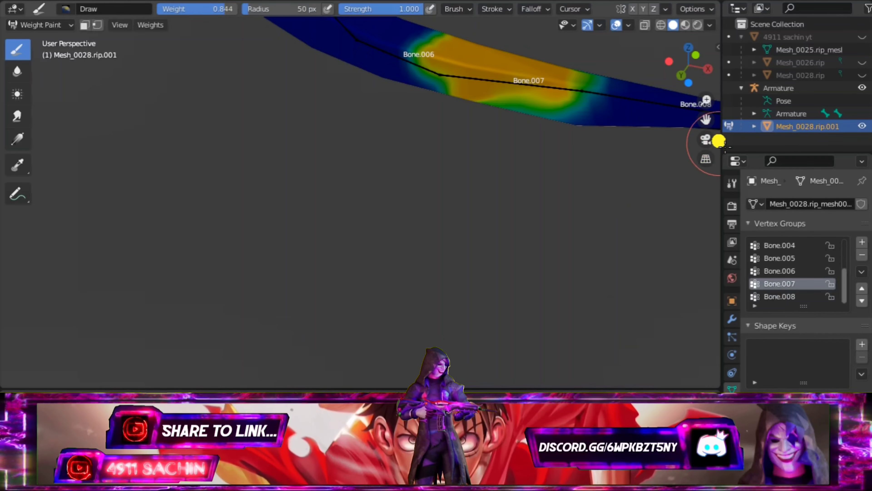
drag(708, 122, 639, 262)
middle_drag(533, 146, 743, 287)
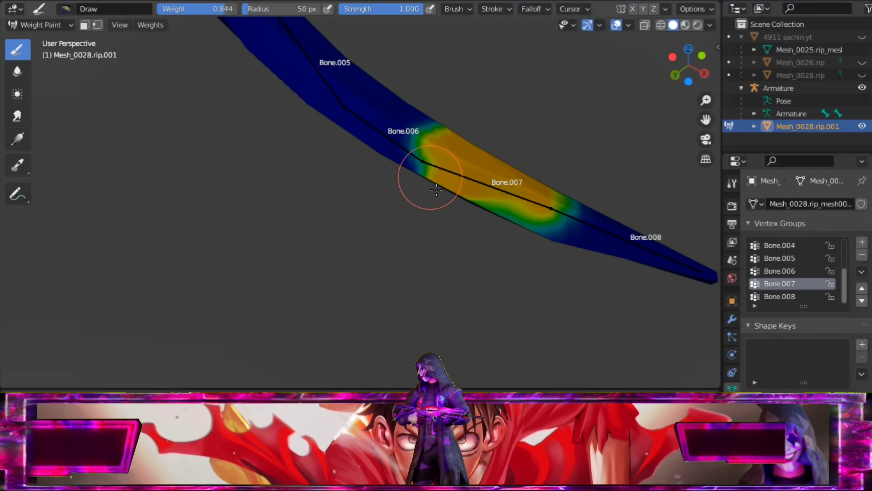
scroll(691, 170, down, 2)
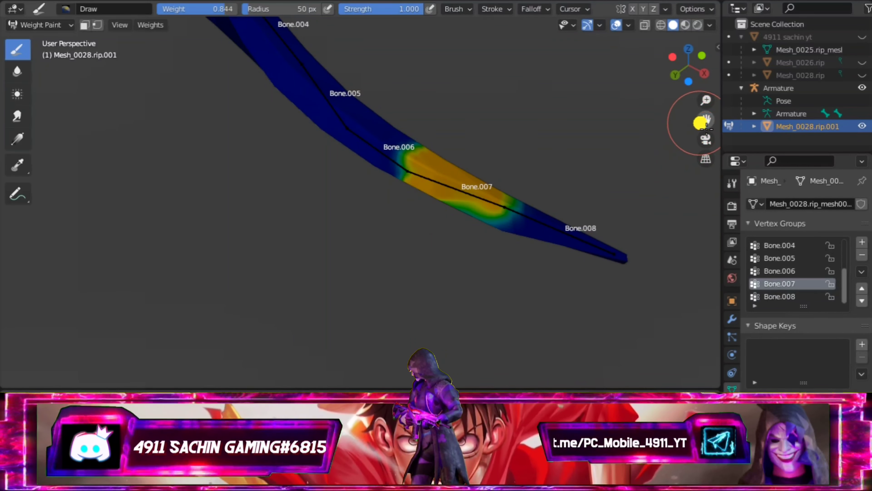
drag(706, 120, 589, 193)
scroll(480, 256, up, 2)
mouse_move(522, 256)
middle_down()
mouse_move(623, 142)
mouse_move(631, 222)
middle_up()
Step: Paint across the blade at Bone.007, raising the green edge to full weight
mouse_move(475, 222)
mouse_down()
mouse_move(550, 195)
mouse_move(486, 200)
mouse_move(504, 258)
mouse_move(517, 251)
mouse_up()
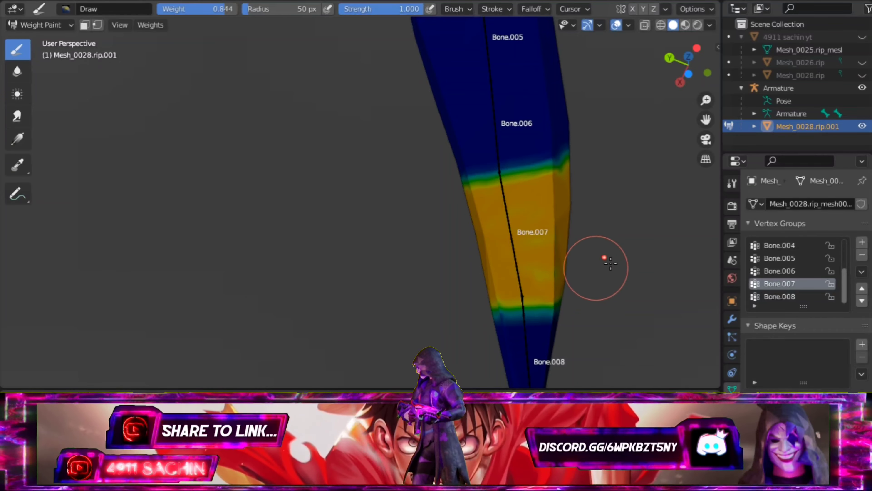
middle_drag(532, 233, 359, 353)
drag(704, 120, 456, 224)
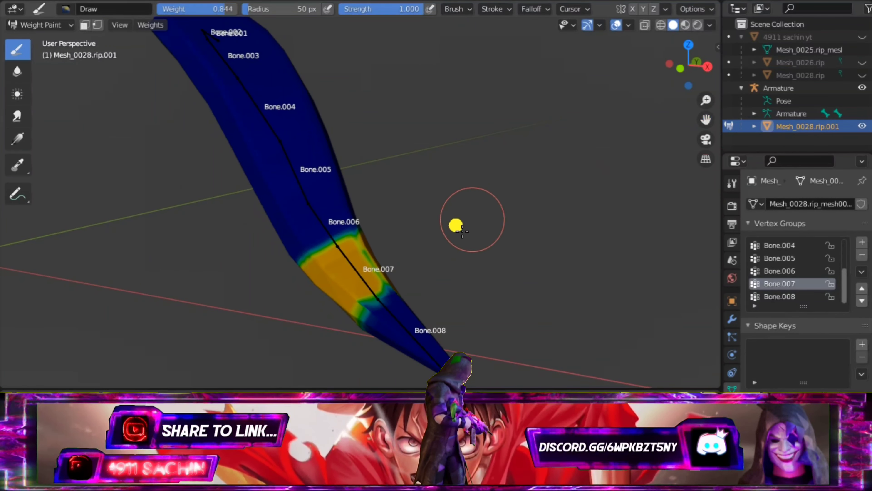
scroll(498, 233, up, 2)
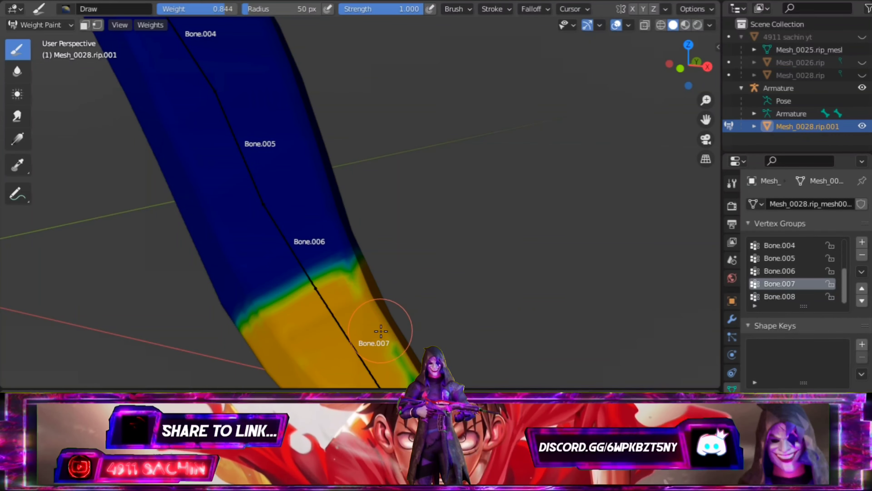
drag(381, 331, 367, 295)
Step: Extend Bone.007 weight into the blade's lower edge
middle_drag(477, 224, 608, 183)
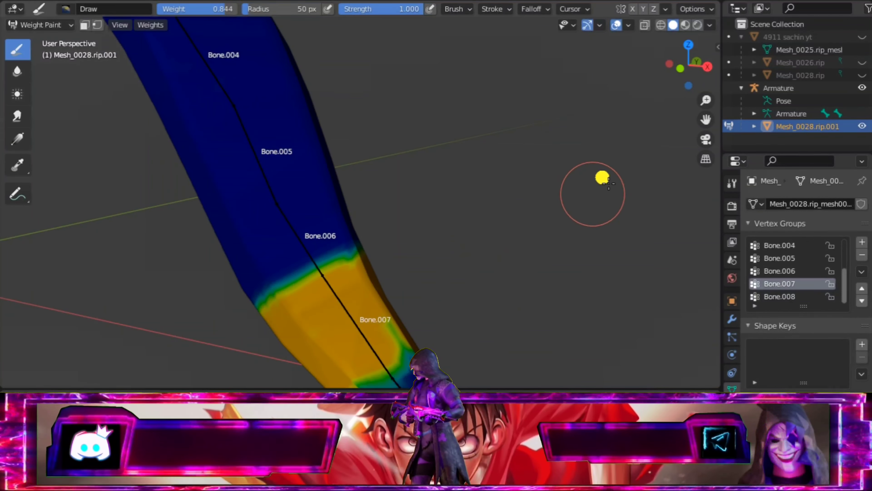
middle_drag(512, 191, 433, 261)
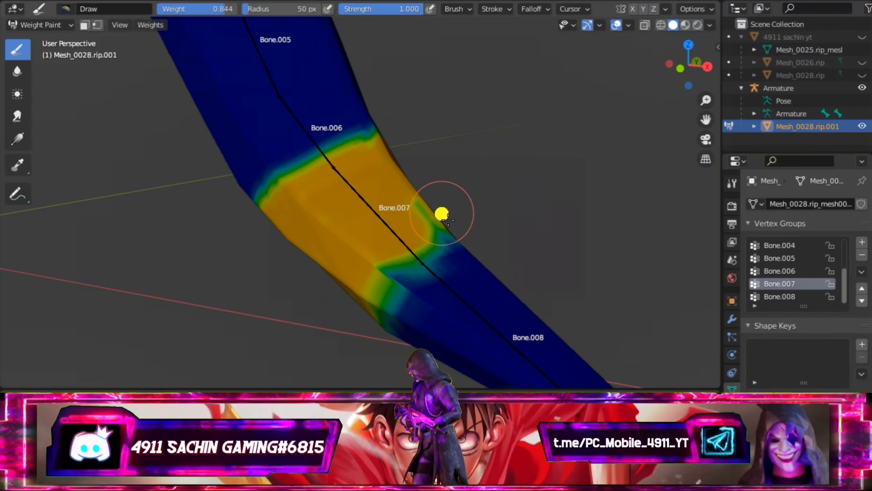
drag(443, 260, 388, 302)
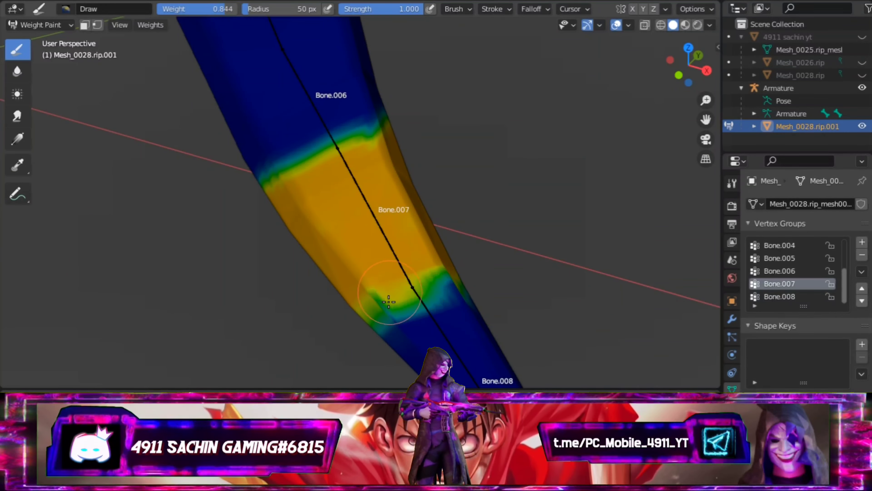
mouse_move(460, 253)
middle_down()
mouse_move(336, 209)
mouse_move(462, 222)
middle_up()
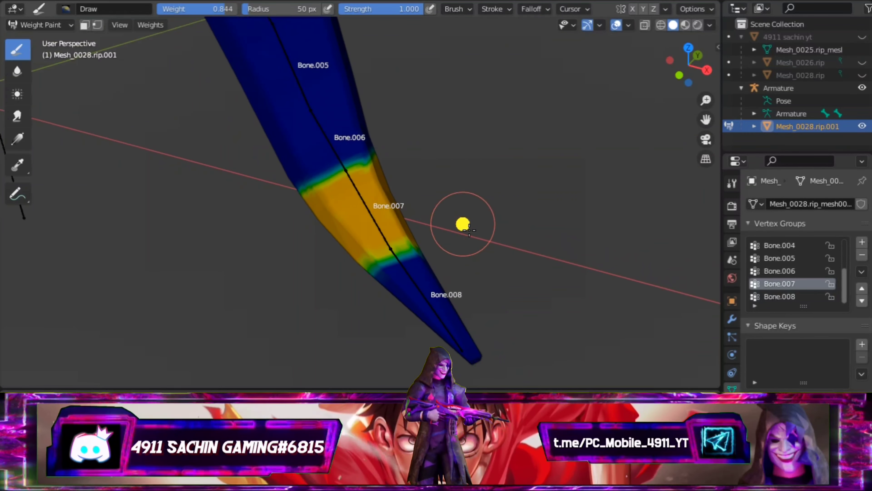
drag(706, 119, 731, 216)
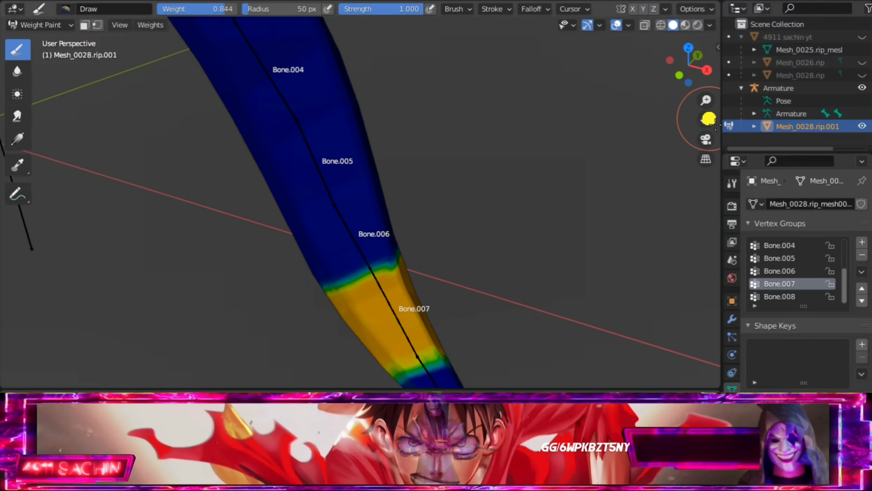
Step: Select the Bone.006 vertex group and paint a weight band across the blade below it
click(794, 271)
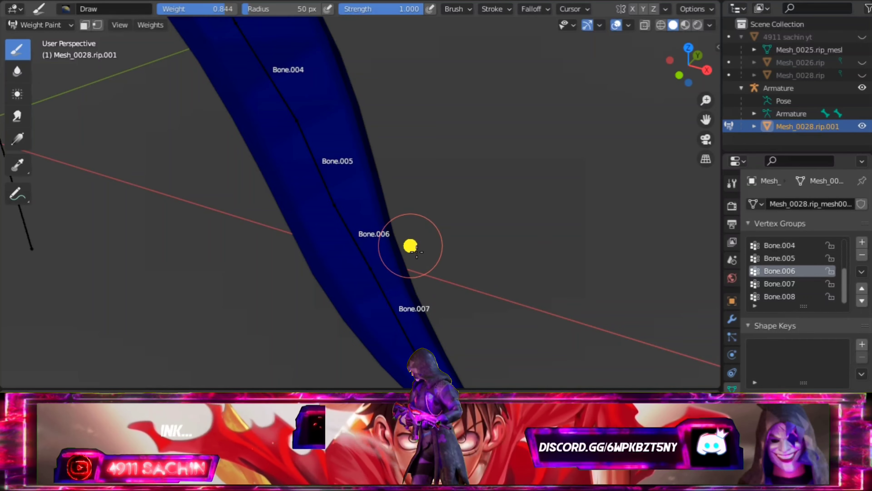
mouse_move(417, 252)
mouse_down()
mouse_move(360, 259)
mouse_move(298, 301)
mouse_up()
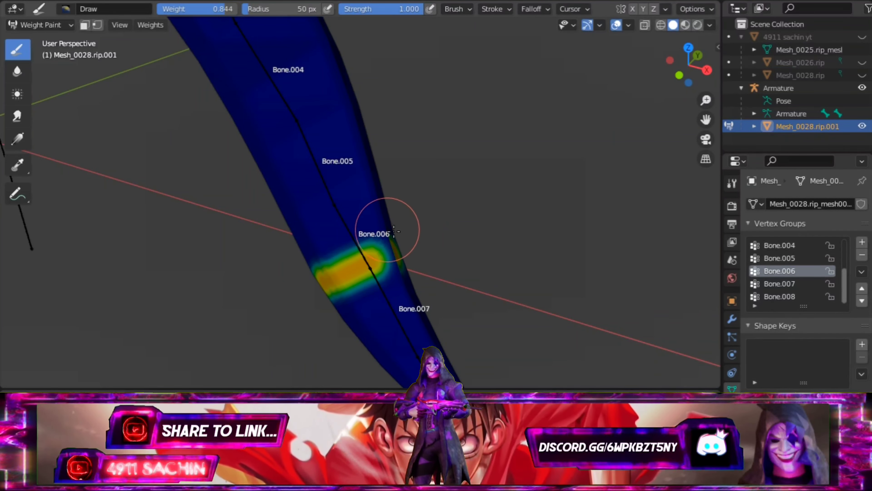
scroll(357, 176, up, 4)
scroll(358, 170, up, 1)
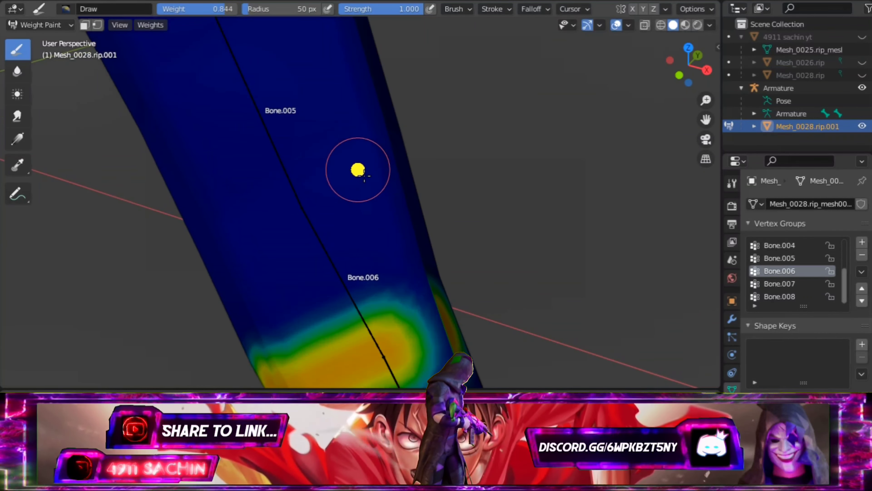
scroll(364, 174, down, 2)
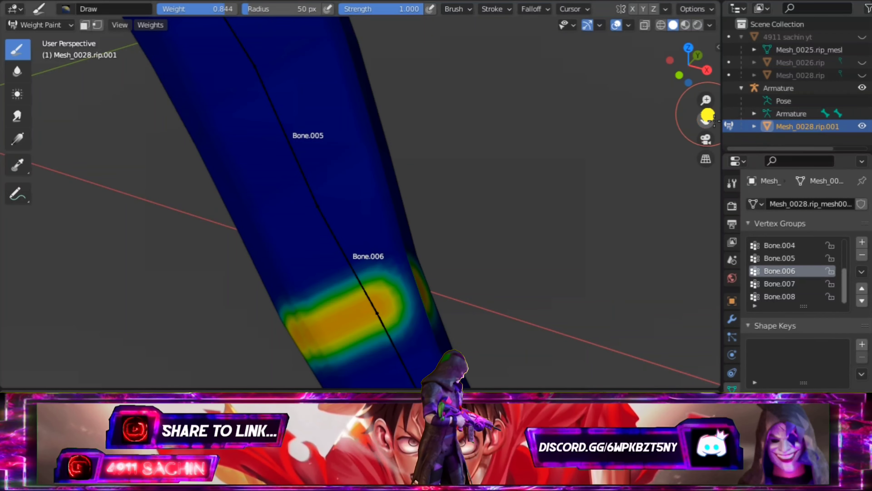
drag(706, 117, 711, 142)
click(40, 25)
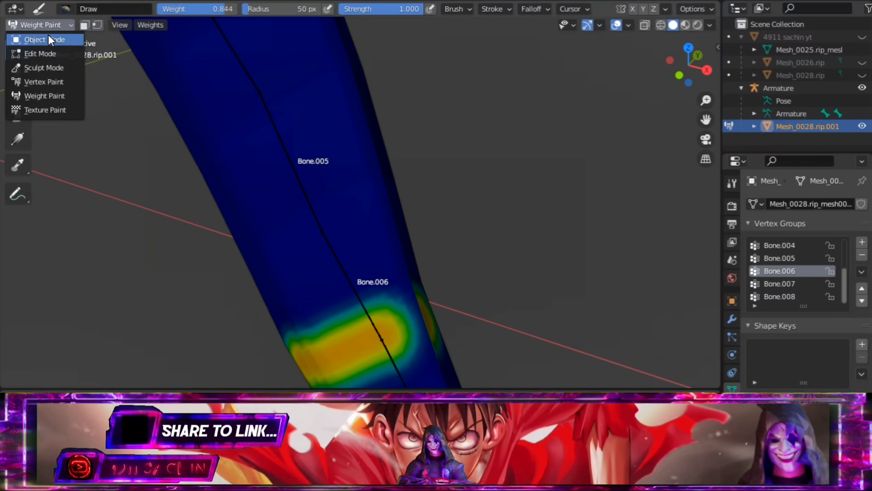
Step: Set the Armature's bones to display as Octahedral, then reselect the blade mesh Mesh_0028.rip.001
click(34, 37)
click(778, 88)
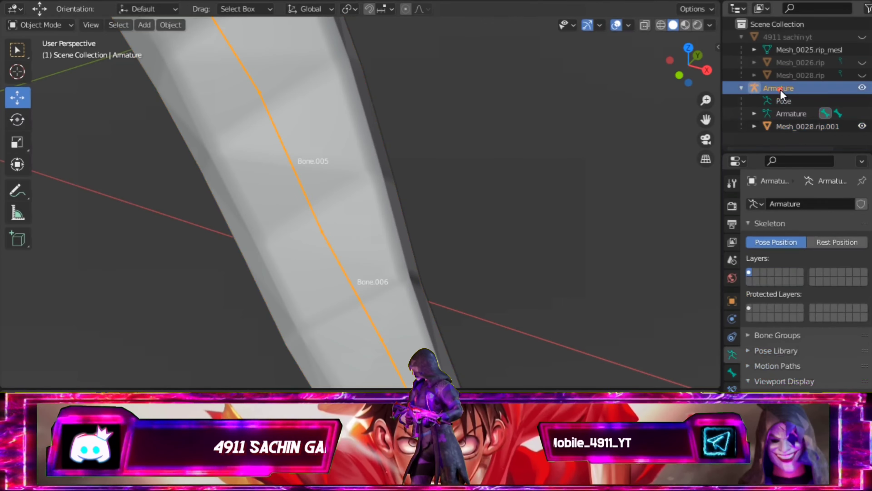
scroll(800, 374, down, 5)
click(834, 302)
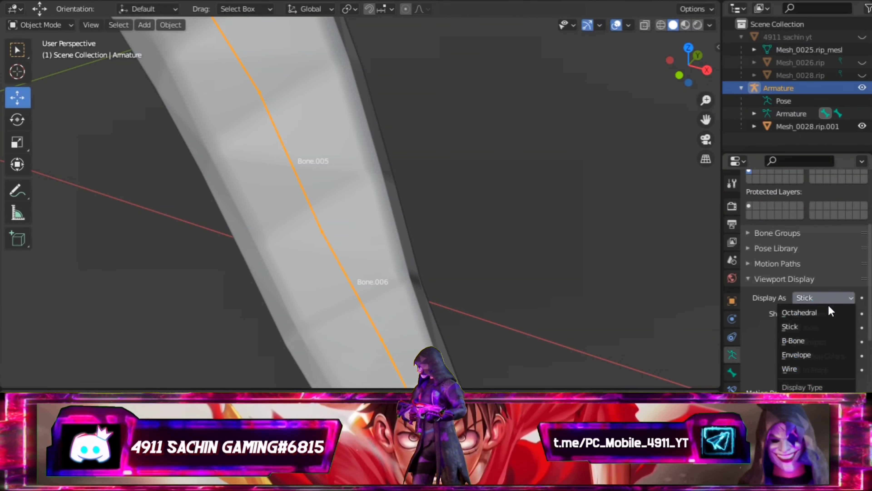
click(63, 28)
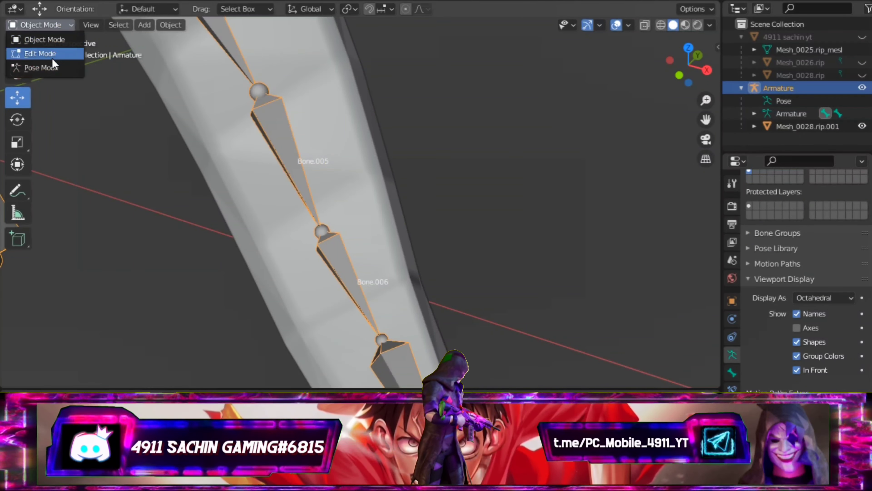
click(369, 170)
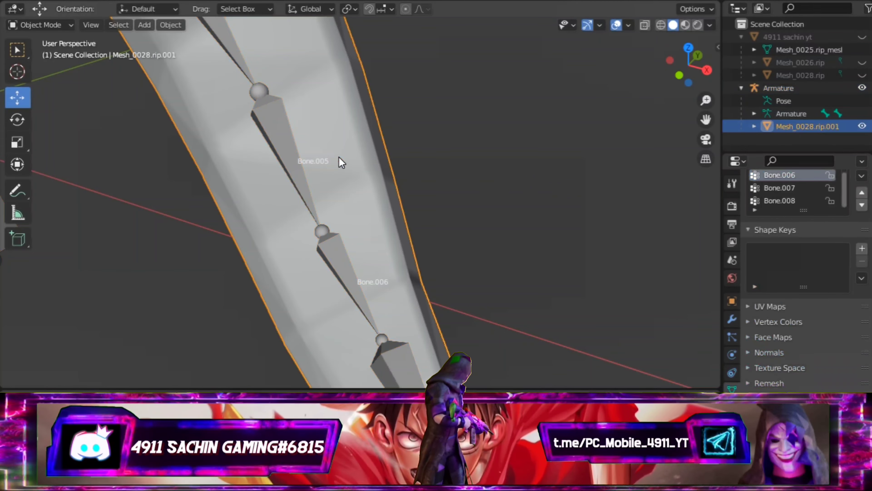
click(38, 25)
Step: Return the blade to Weight Paint and paint Bone.006 weight near its joint
click(39, 97)
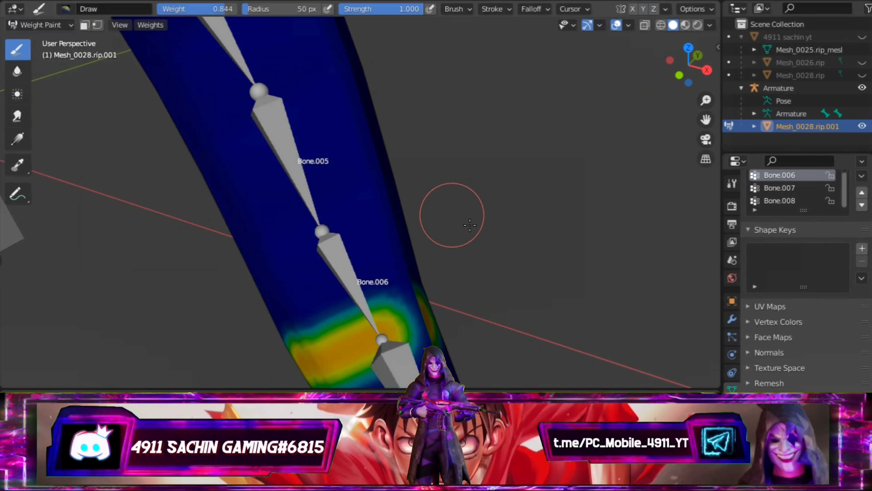
mouse_move(427, 228)
middle_down()
mouse_move(467, 249)
mouse_move(396, 238)
mouse_move(485, 256)
mouse_move(449, 231)
middle_up()
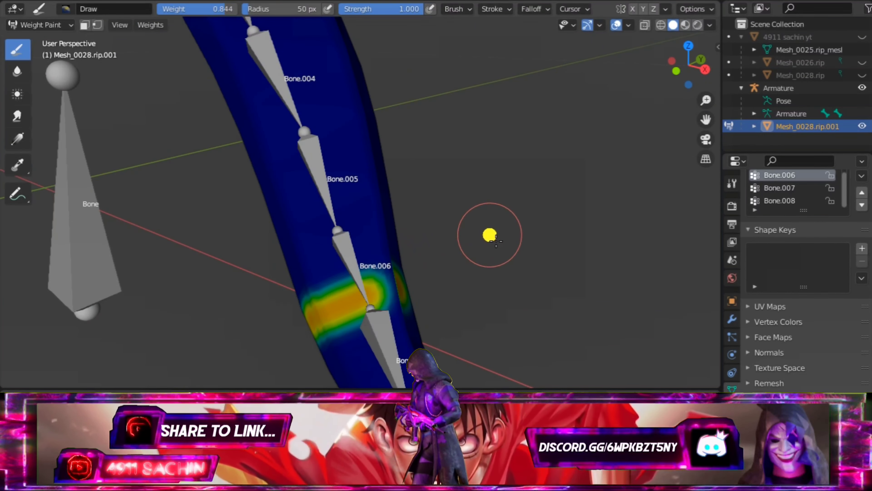
drag(706, 119, 661, 86)
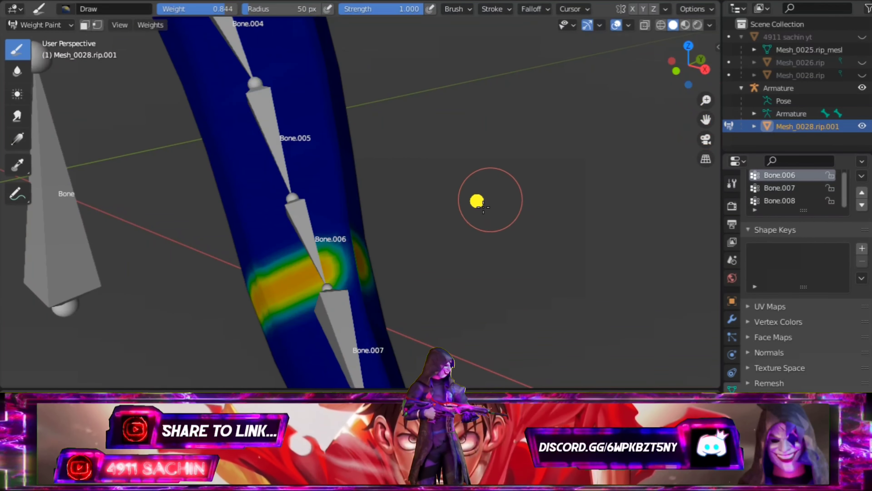
mouse_move(482, 206)
middle_down()
mouse_move(496, 197)
mouse_move(500, 211)
middle_up()
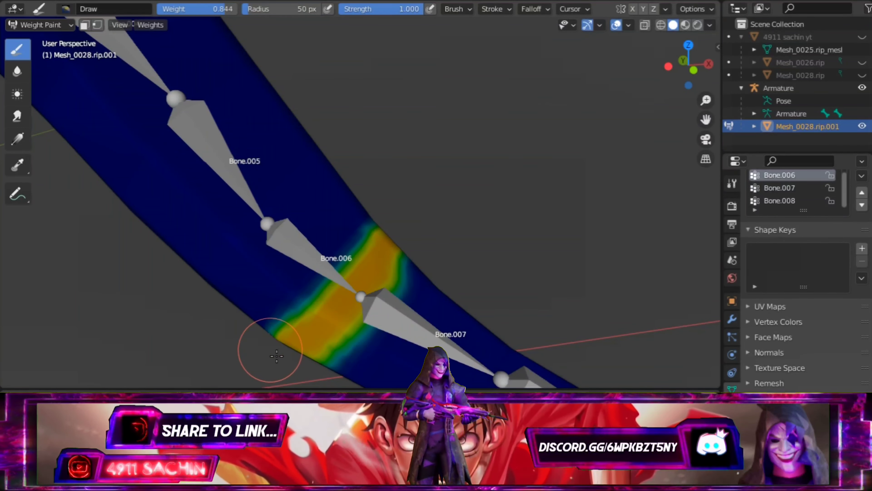
drag(278, 357, 316, 338)
Step: Spread Bone.006 weight toward the upper joint and out to the blade's lower edge
scroll(795, 378, up, 5)
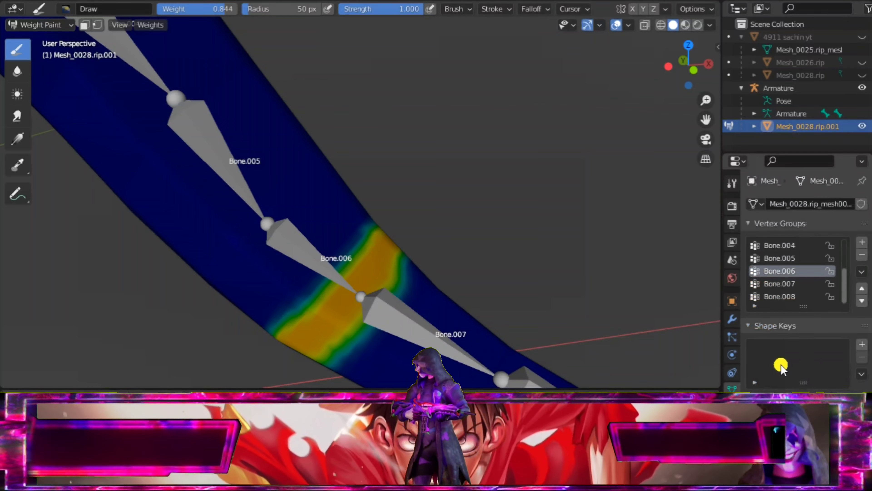
mouse_move(387, 220)
mouse_down()
mouse_move(239, 335)
mouse_move(288, 334)
mouse_up()
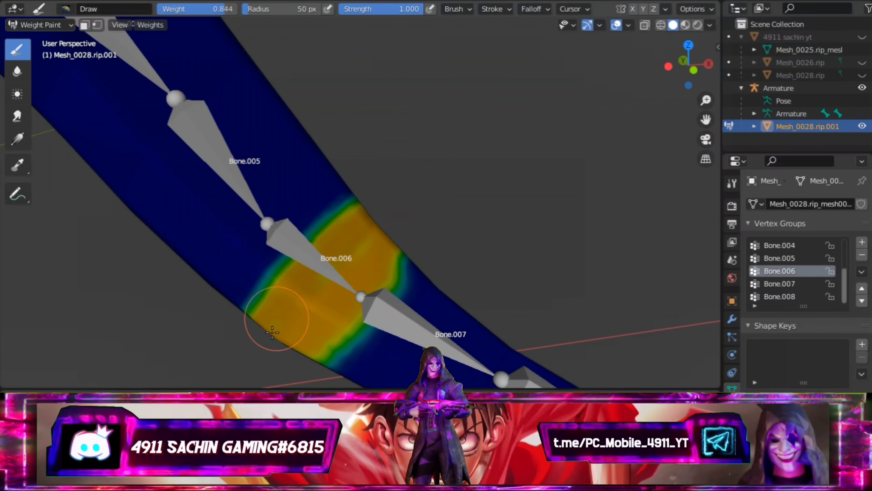
drag(250, 327, 347, 197)
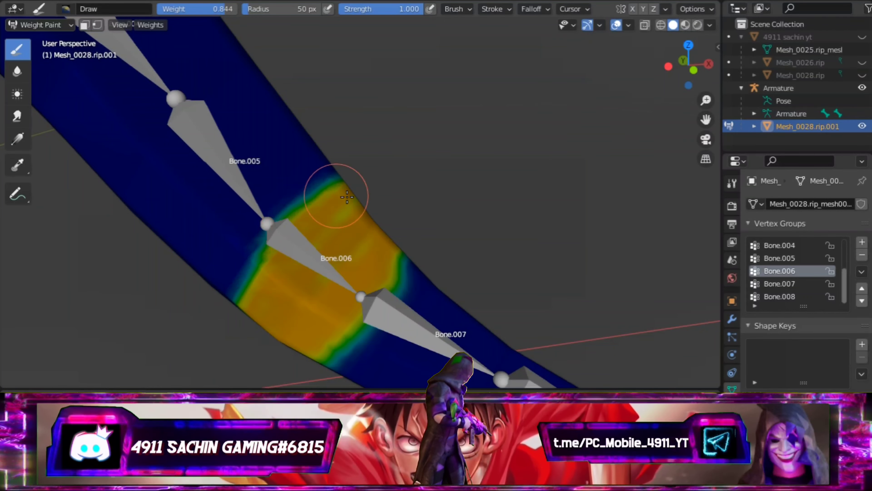
drag(267, 270, 236, 283)
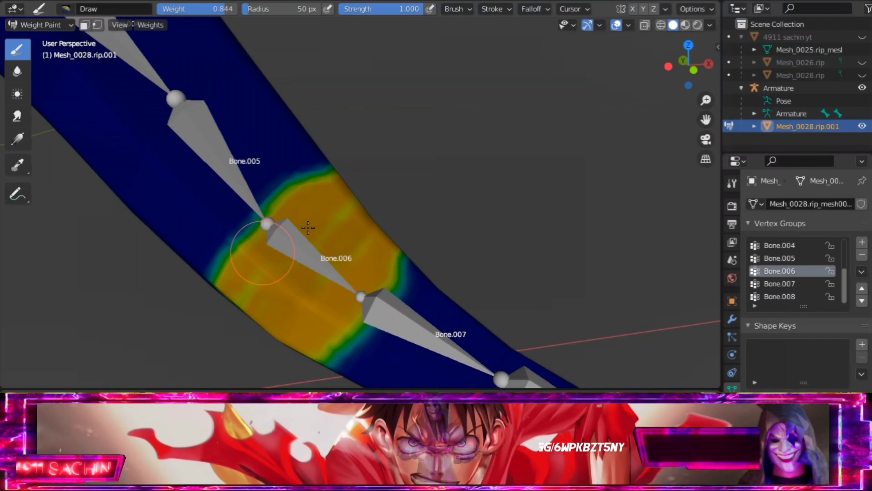
mouse_move(350, 185)
middle_down()
mouse_move(424, 146)
mouse_move(370, 233)
mouse_move(536, 171)
mouse_move(395, 238)
mouse_move(486, 273)
middle_up()
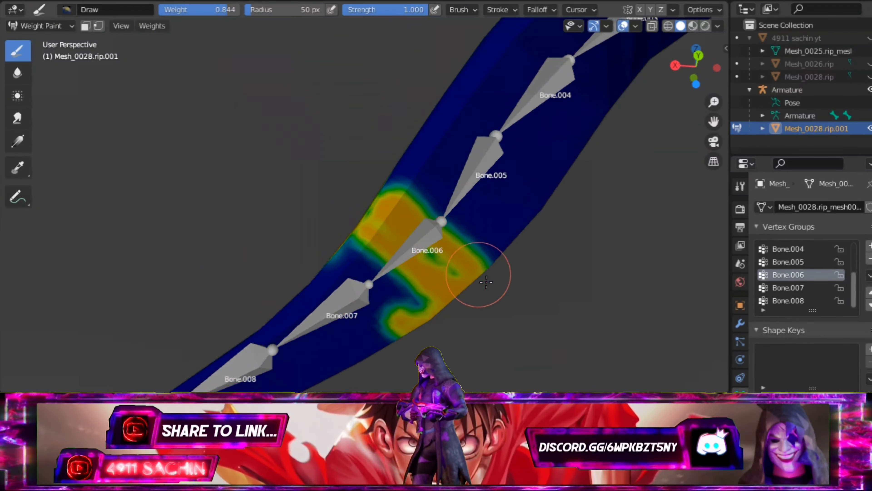
drag(487, 273, 366, 254)
mouse_move(367, 253)
middle_down()
mouse_move(361, 205)
mouse_move(468, 275)
mouse_move(286, 203)
mouse_move(356, 197)
mouse_move(417, 239)
middle_up()
Step: Select the Bone.005 group and paint strong weight over its blade section from two angles
click(788, 262)
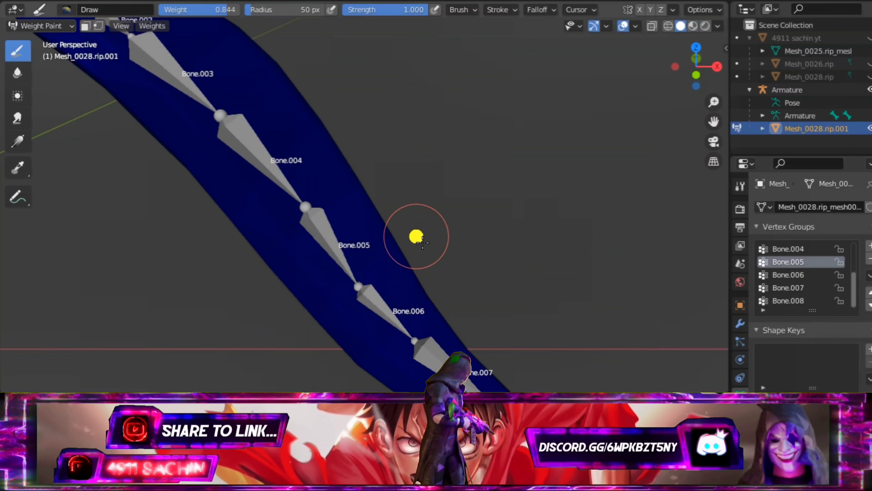
drag(415, 236, 344, 275)
drag(424, 204, 305, 286)
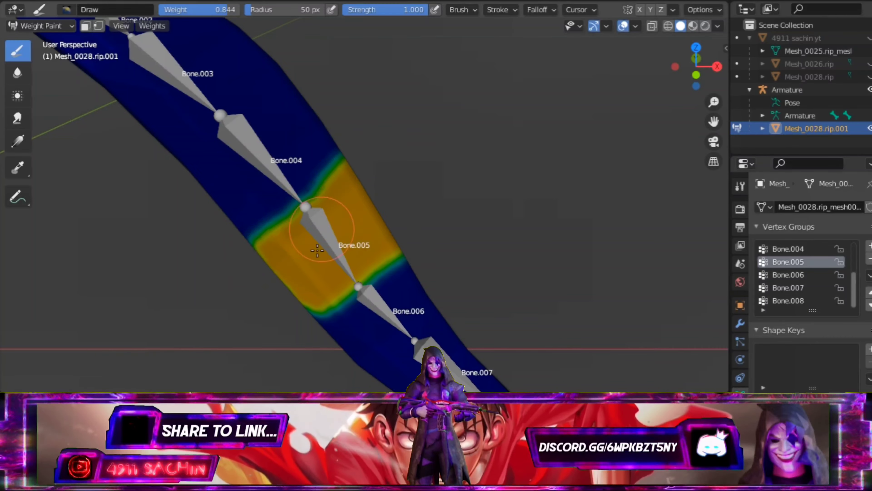
mouse_move(318, 251)
middle_down()
mouse_move(370, 200)
mouse_move(350, 223)
mouse_move(346, 248)
middle_up()
drag(346, 247, 461, 232)
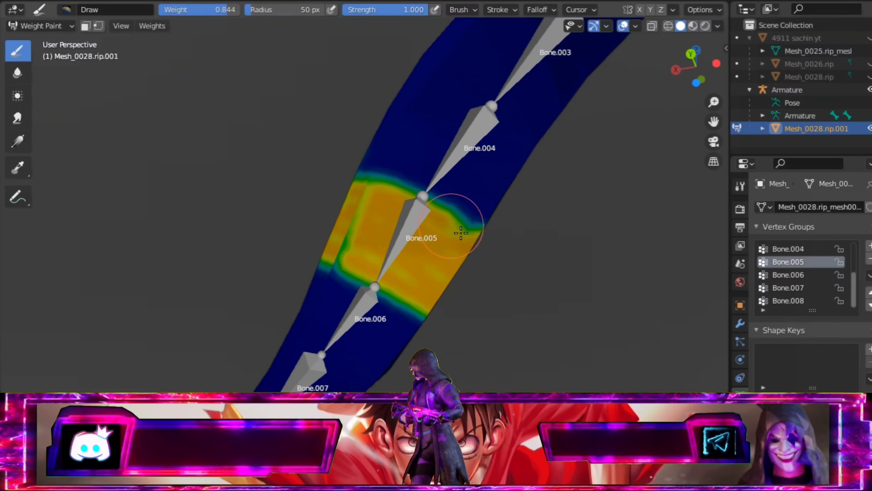
mouse_move(367, 191)
middle_down()
mouse_move(399, 244)
mouse_move(471, 193)
mouse_move(358, 163)
mouse_move(313, 135)
middle_up()
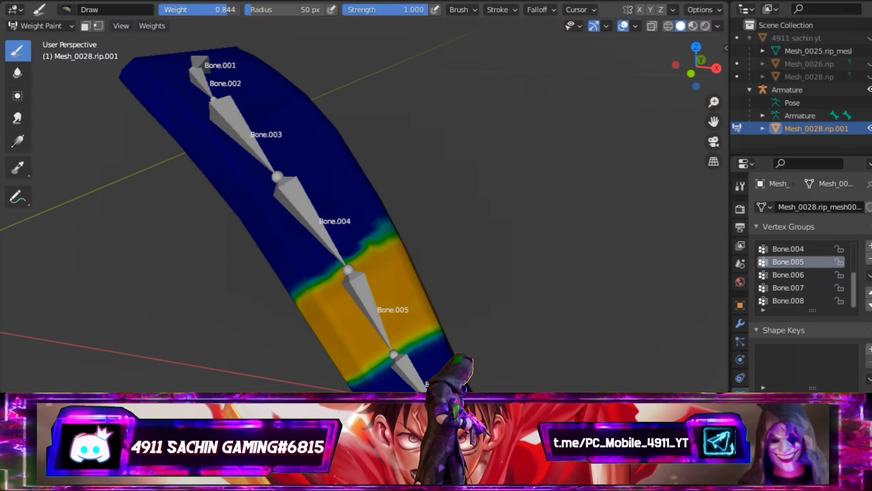
Step: Widen Bone.004's weight band up the blade and over the remaining blue area
mouse_move(234, 266)
mouse_down()
mouse_move(282, 152)
mouse_move(310, 137)
mouse_up()
middle_drag(309, 138, 298, 292)
middle_drag(315, 187, 369, 87)
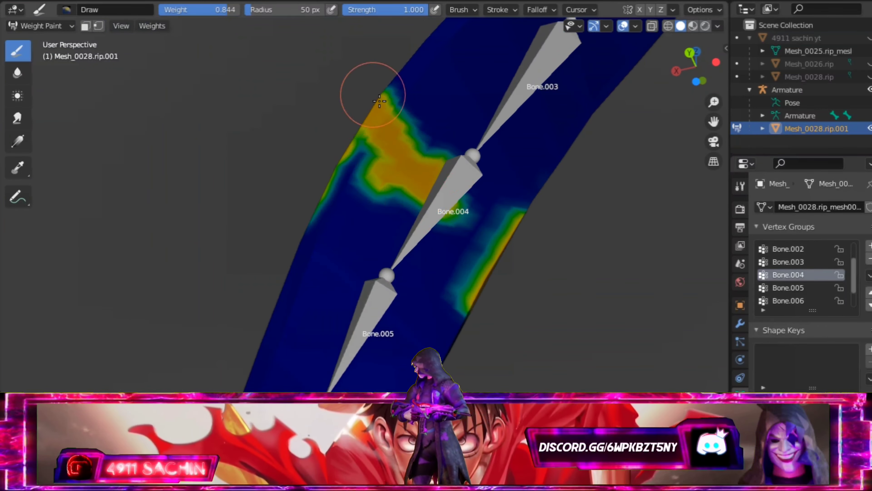
drag(370, 88, 365, 145)
drag(460, 233, 405, 296)
middle_drag(405, 296, 341, 208)
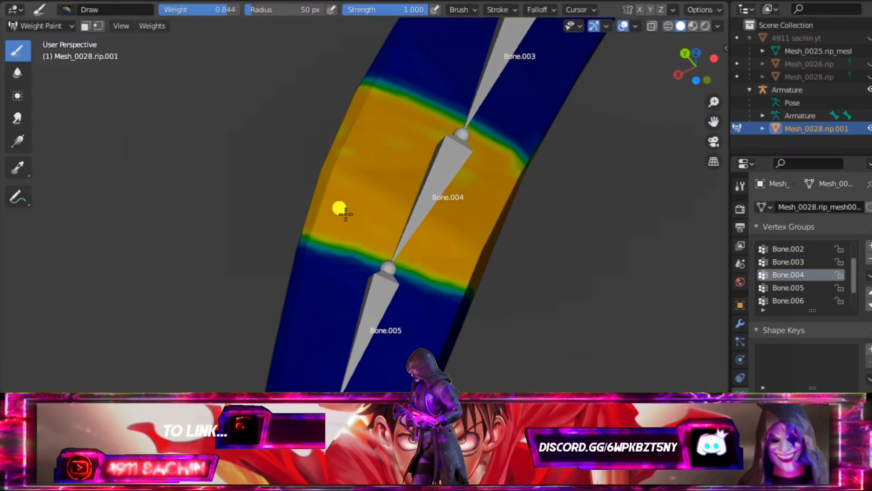
mouse_move(279, 218)
middle_down()
mouse_move(391, 218)
mouse_move(298, 152)
mouse_move(343, 163)
middle_up()
Step: Select the Bone.003 group and paint weight along its blade section and joint
click(788, 261)
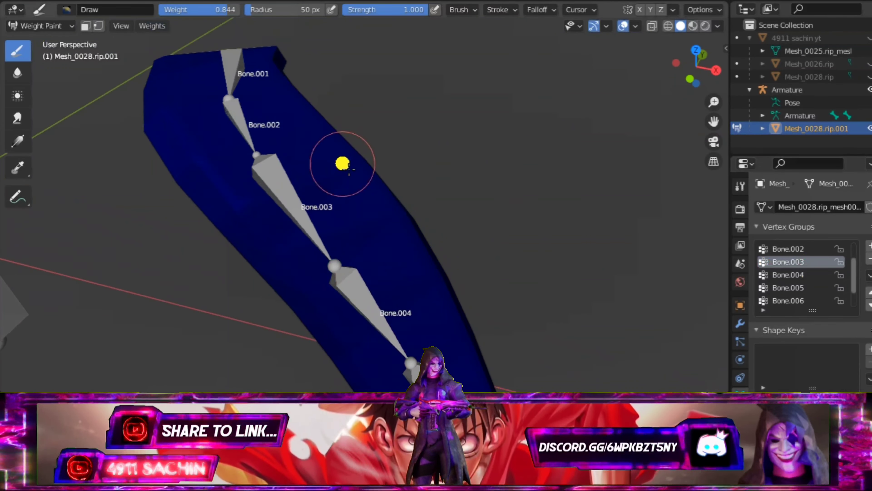
mouse_move(343, 164)
mouse_down()
mouse_move(288, 271)
mouse_move(373, 143)
mouse_move(234, 189)
mouse_up()
middle_drag(233, 189, 233, 146)
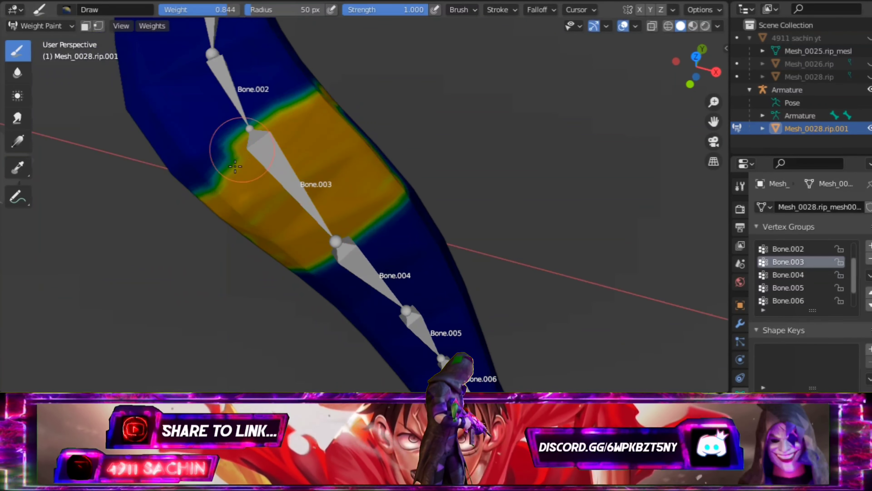
drag(233, 146, 195, 185)
mouse_move(195, 185)
middle_down()
mouse_move(285, 108)
mouse_move(468, 201)
middle_up()
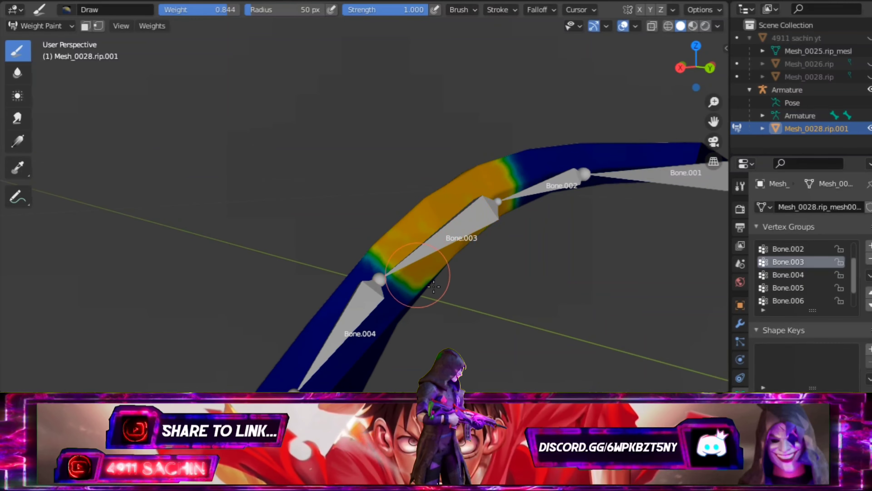
middle_drag(431, 278, 338, 119)
drag(337, 119, 405, 229)
middle_drag(399, 224, 361, 167)
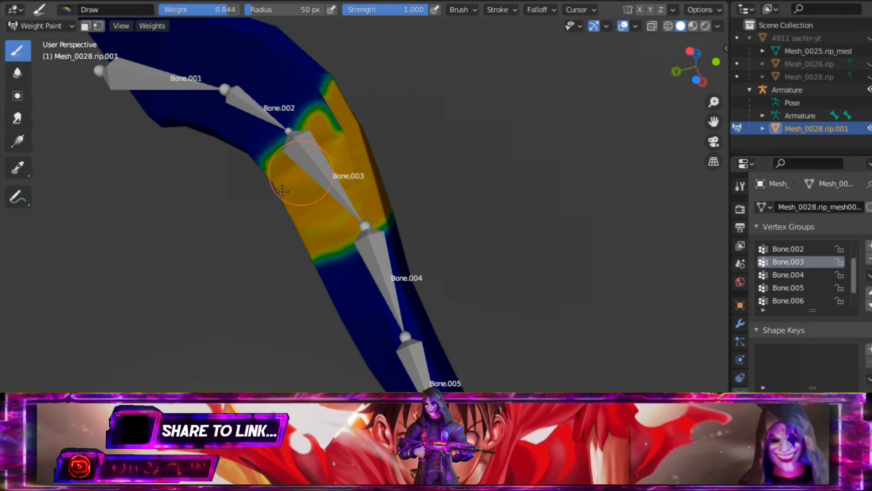
Step: Paint Bone.002 weight near its joint and fill the gap between strokes
mouse_move(282, 192)
middle_down()
mouse_move(444, 175)
mouse_move(551, 146)
mouse_move(417, 107)
mouse_move(510, 250)
mouse_move(288, 204)
mouse_move(238, 175)
mouse_move(206, 237)
middle_up()
mouse_move(206, 237)
mouse_down()
mouse_move(220, 350)
mouse_move(249, 235)
mouse_move(220, 240)
mouse_up()
mouse_move(220, 239)
middle_down()
mouse_move(220, 207)
mouse_move(464, 165)
middle_up()
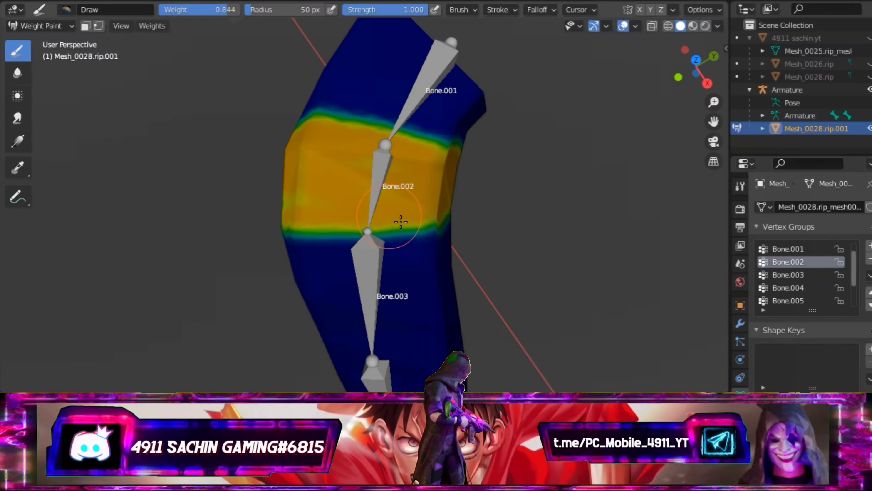
mouse_move(445, 217)
middle_down()
mouse_move(337, 155)
mouse_move(360, 172)
mouse_move(378, 156)
middle_up()
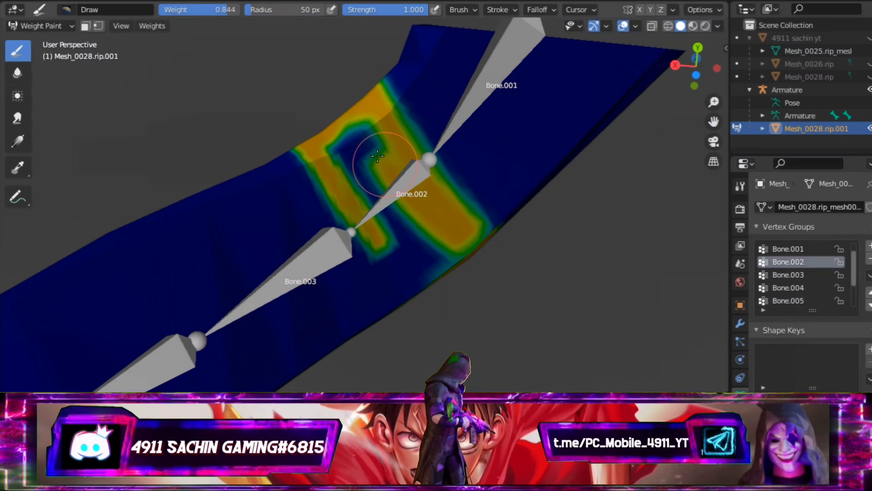
middle_drag(374, 248, 438, 177)
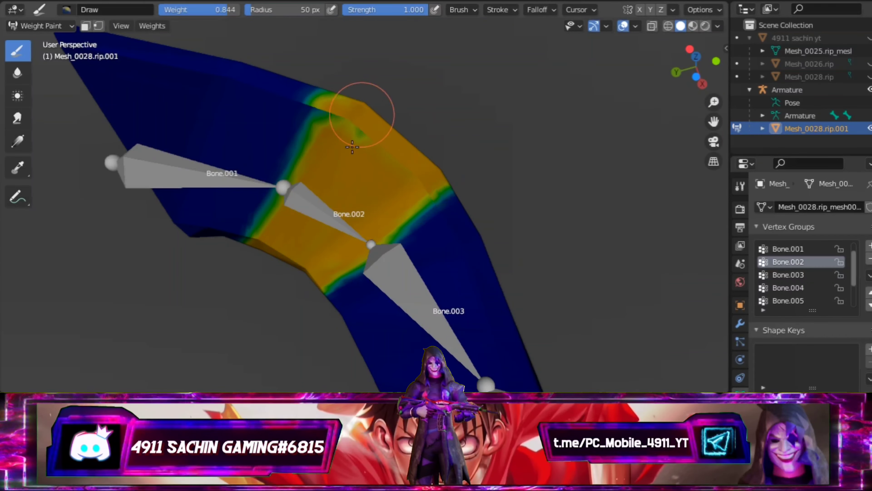
mouse_move(352, 147)
middle_down()
mouse_move(282, 185)
mouse_move(301, 140)
mouse_move(439, 171)
mouse_move(362, 280)
mouse_move(405, 167)
mouse_move(552, 254)
middle_up()
Step: Select the Bone.001 group and paint a broad band across the blade's end section
ctrl+click(553, 253)
mouse_move(469, 142)
middle_down()
mouse_move(417, 249)
mouse_move(320, 197)
mouse_move(279, 121)
mouse_move(216, 181)
middle_up()
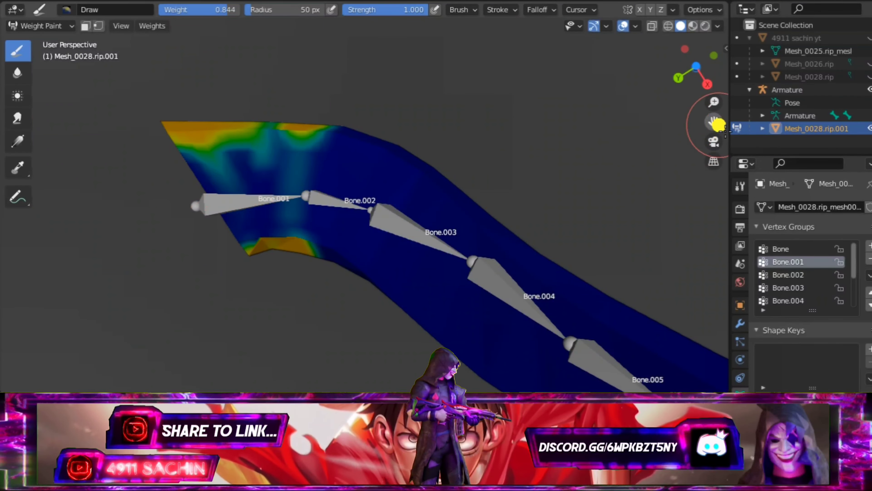
mouse_move(717, 124)
mouse_down()
mouse_move(477, 244)
mouse_move(477, 253)
mouse_move(432, 247)
mouse_up()
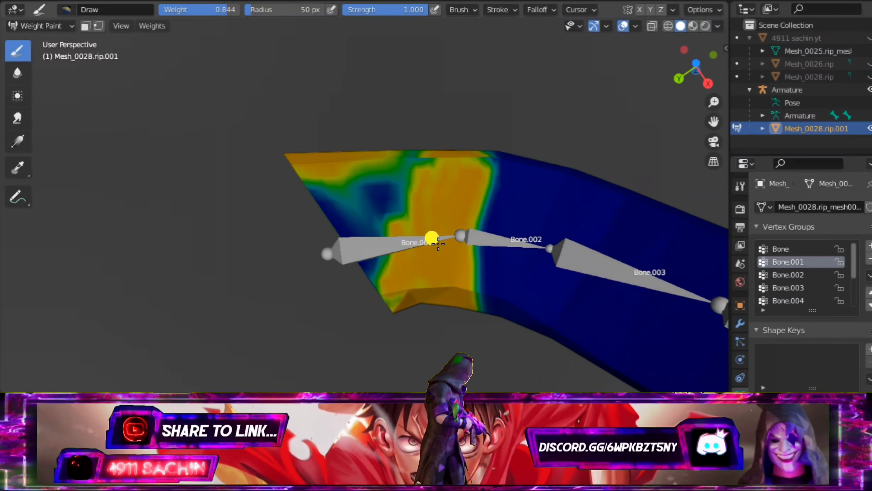
mouse_move(438, 244)
middle_down()
mouse_move(444, 238)
mouse_move(412, 234)
mouse_move(417, 195)
mouse_move(348, 256)
mouse_move(350, 175)
mouse_move(265, 156)
mouse_move(233, 230)
mouse_move(367, 282)
middle_up()
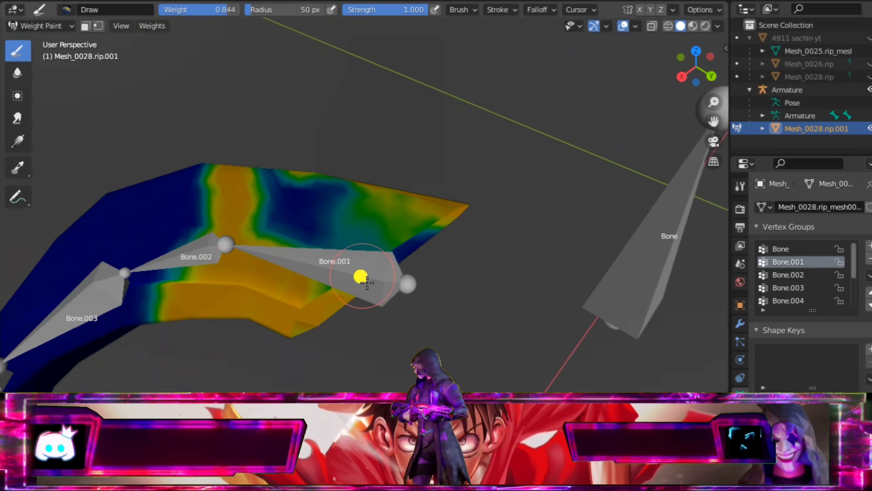
drag(366, 283, 322, 195)
mouse_move(322, 195)
middle_down()
mouse_move(366, 191)
mouse_move(496, 375)
mouse_move(245, 23)
middle_up()
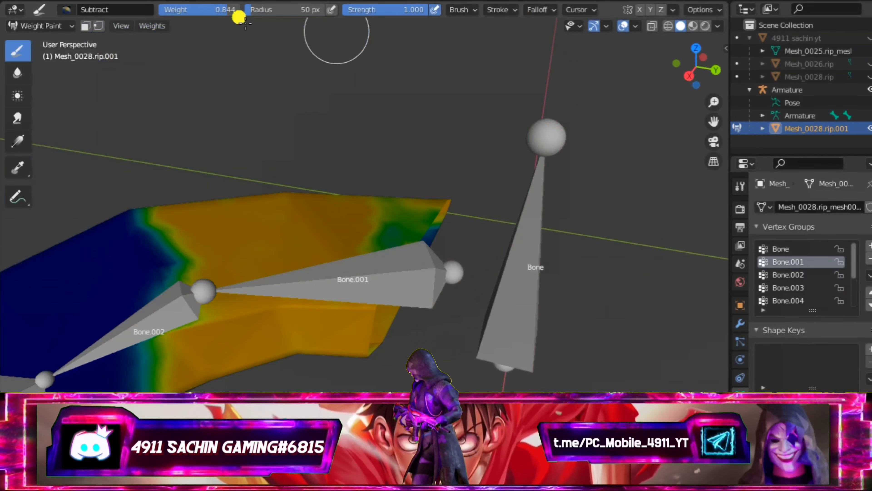
Step: Lower the brush weight to 0.469 and subtract excess Bone.001 weight from the blade
drag(239, 14, 197, 12)
middle_drag(197, 12, 398, 161)
middle_drag(455, 306, 437, 133)
drag(437, 132, 419, 150)
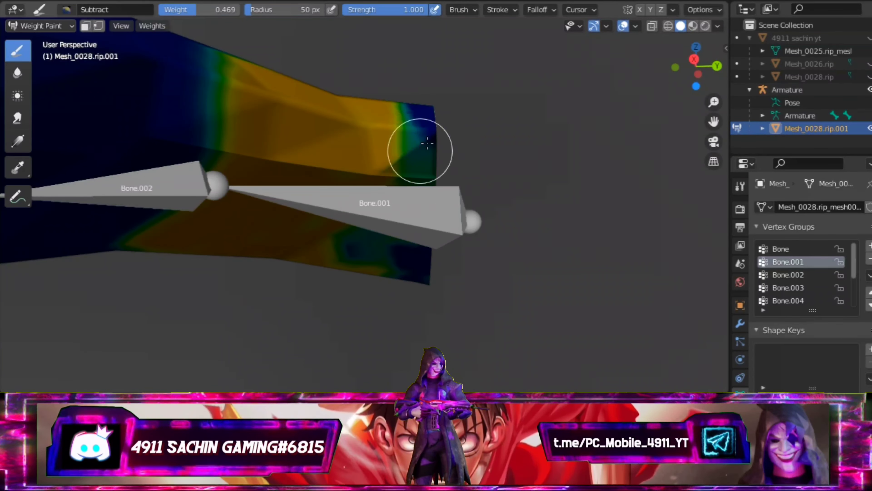
middle_drag(419, 151, 420, 226)
mouse_move(425, 156)
middle_down()
mouse_move(419, 129)
mouse_move(335, 102)
mouse_move(475, 280)
mouse_move(316, 168)
mouse_move(697, 135)
mouse_move(541, 39)
middle_up()
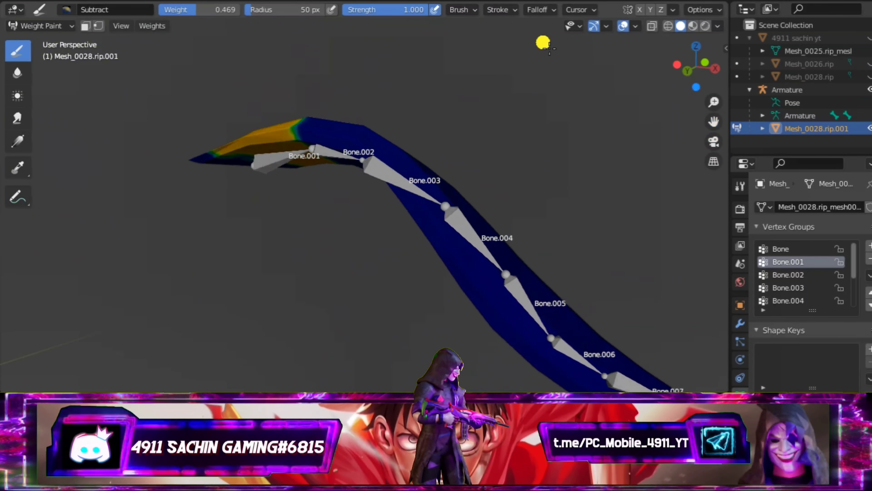
scroll(797, 275, down, 2)
click(790, 288)
middle_drag(584, 164, 619, 175)
Step: Select the Bone.008 group, return the brush to Draw at weight 1.000, and paint the tip
scroll(796, 275, down, 2)
click(790, 288)
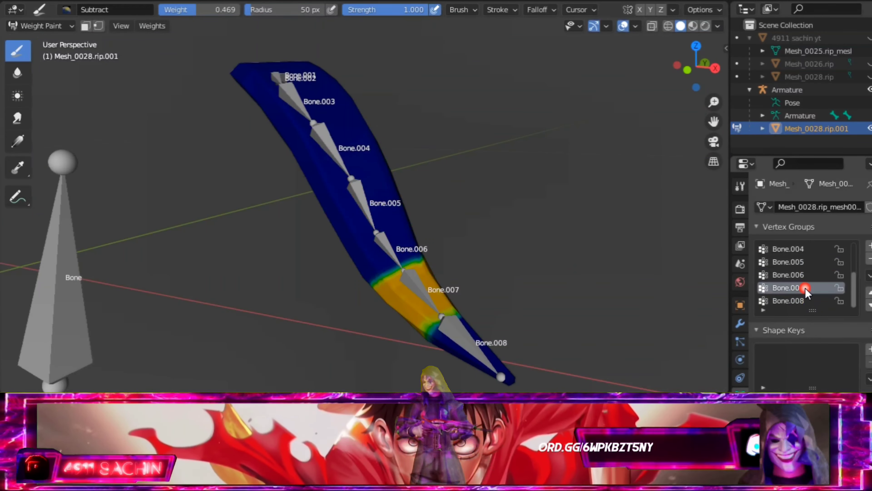
click(789, 301)
mouse_move(691, 308)
middle_down()
mouse_move(492, 199)
mouse_move(715, 127)
mouse_move(567, 211)
mouse_move(775, 298)
mouse_move(460, 229)
middle_up()
click(66, 10)
click(191, 64)
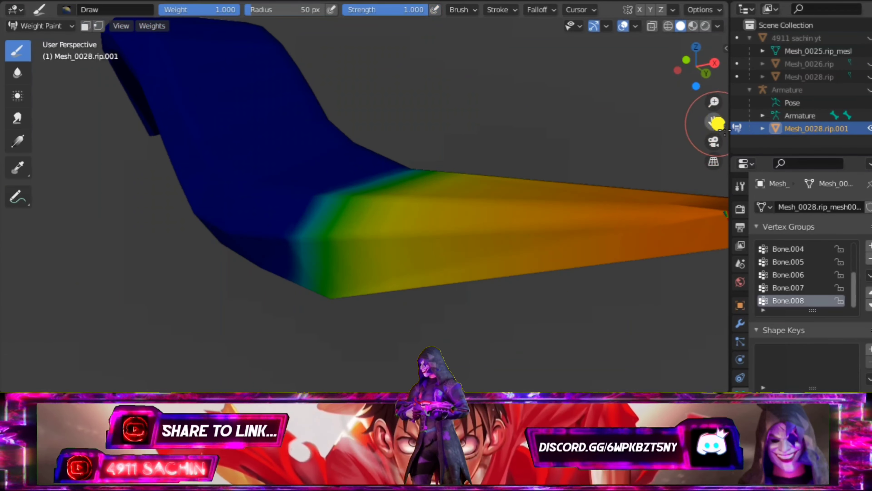
drag(714, 121, 619, 249)
mouse_move(619, 249)
middle_down()
mouse_move(645, 295)
mouse_move(475, 292)
mouse_move(591, 265)
mouse_move(623, 292)
mouse_move(608, 323)
mouse_move(592, 330)
mouse_move(556, 309)
mouse_move(563, 321)
mouse_move(566, 301)
mouse_move(472, 293)
middle_up()
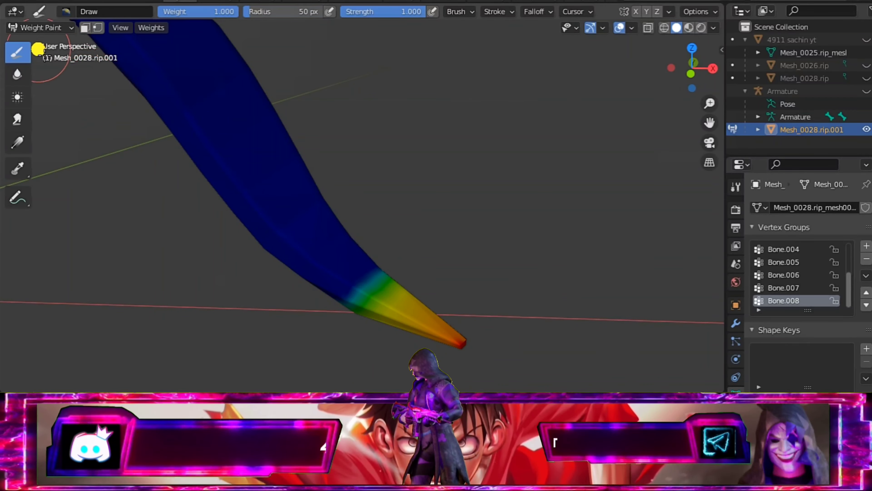
Step: Return to Object Mode, unhide the Armature, and snap to the front orthographic view
click(39, 33)
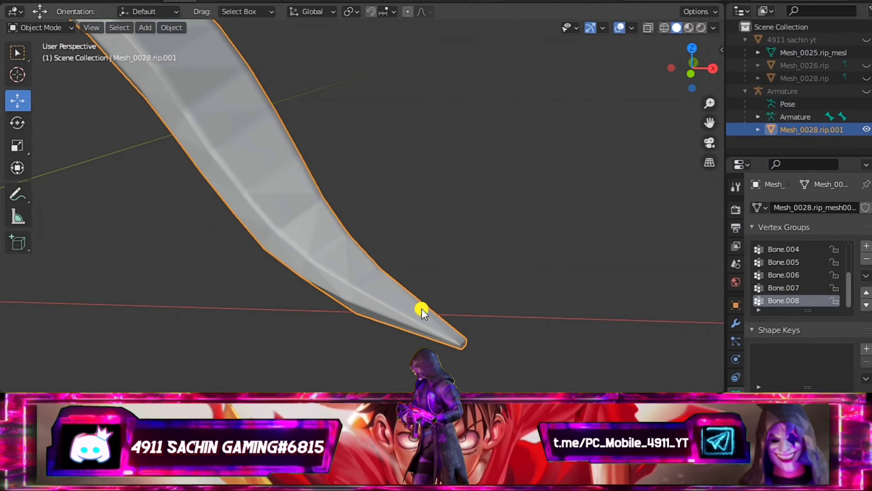
scroll(440, 189, down, 3)
scroll(452, 198, down, 2)
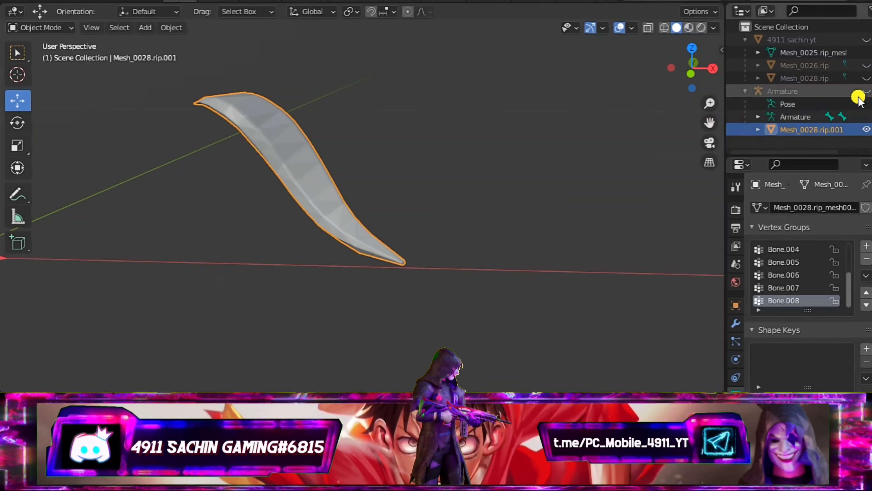
click(866, 91)
mouse_move(510, 181)
middle_down()
mouse_move(239, 171)
mouse_move(389, 165)
mouse_move(440, 153)
mouse_move(524, 171)
middle_up()
click(713, 72)
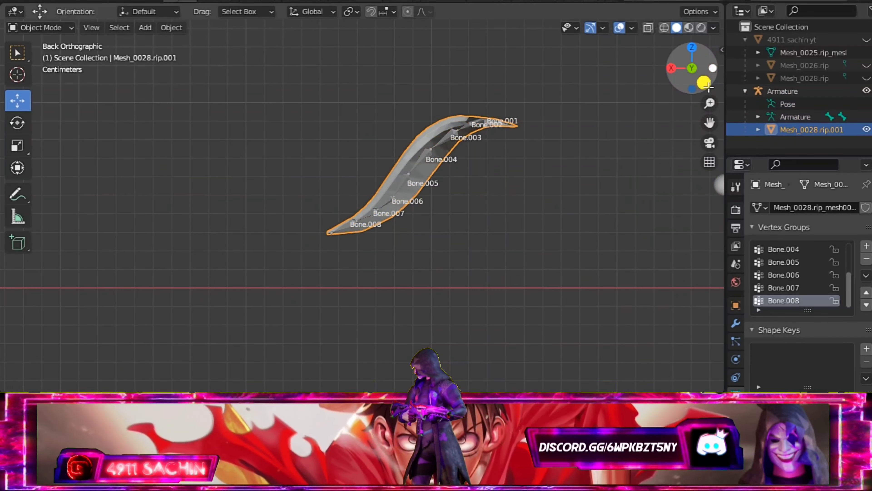
click(697, 70)
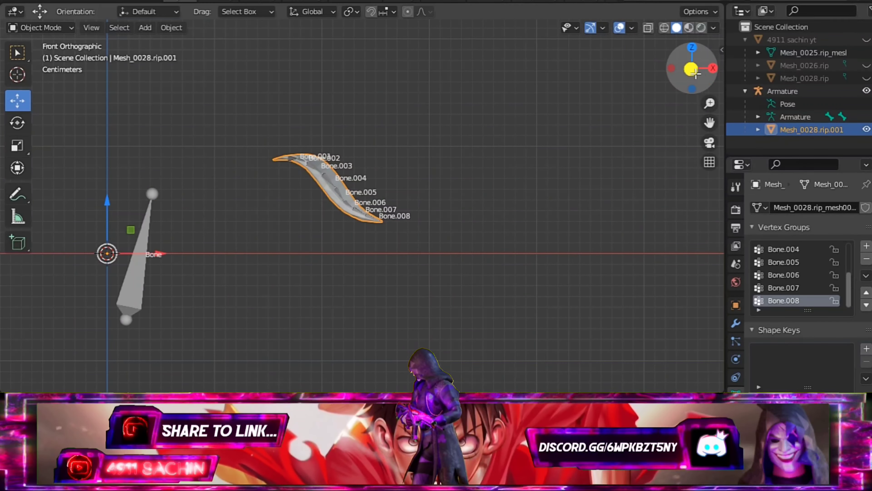
Step: Unhide the remaining gun meshes, deselect the blade, and select the stock and magazine
click(867, 39)
click(810, 145)
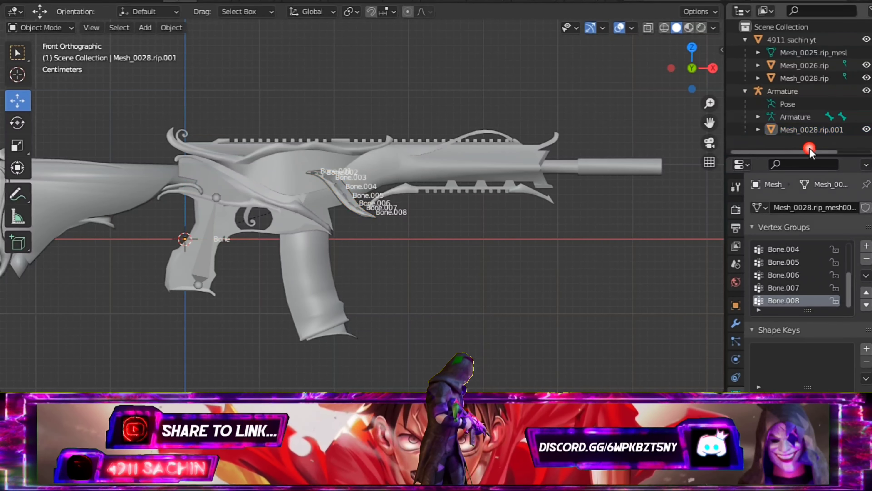
scroll(400, 291, up, 1)
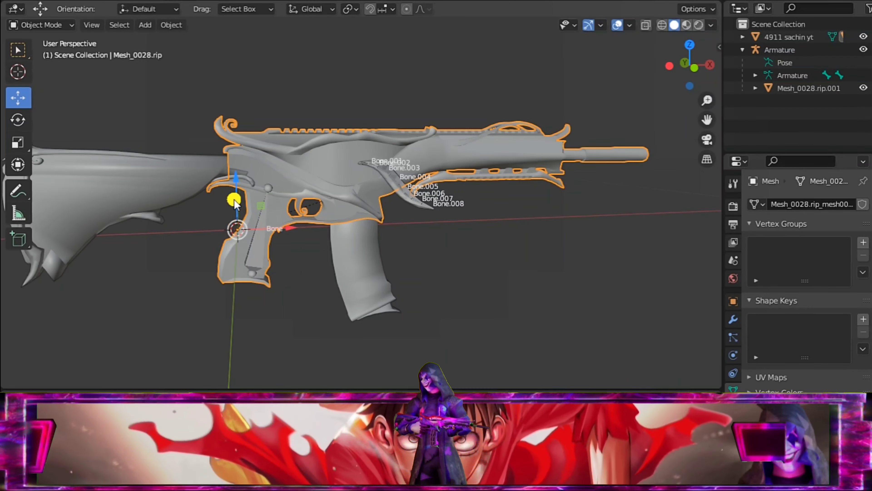
shift+click(163, 174)
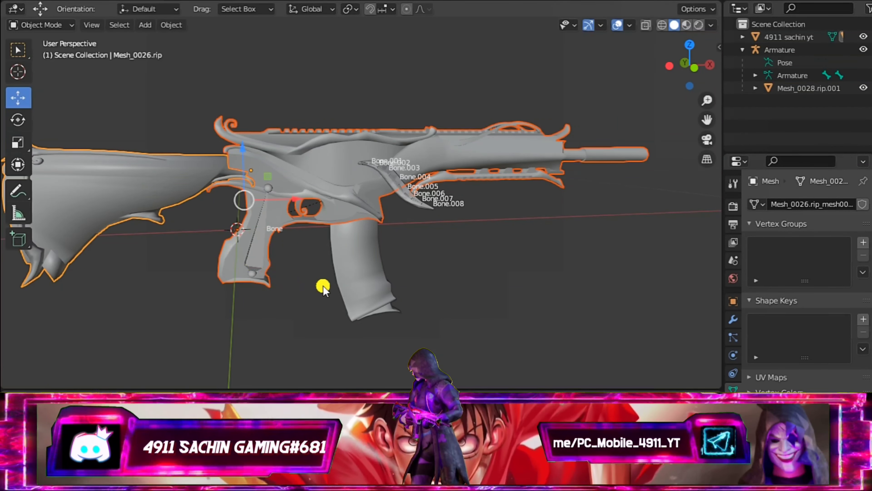
shift+click(356, 263)
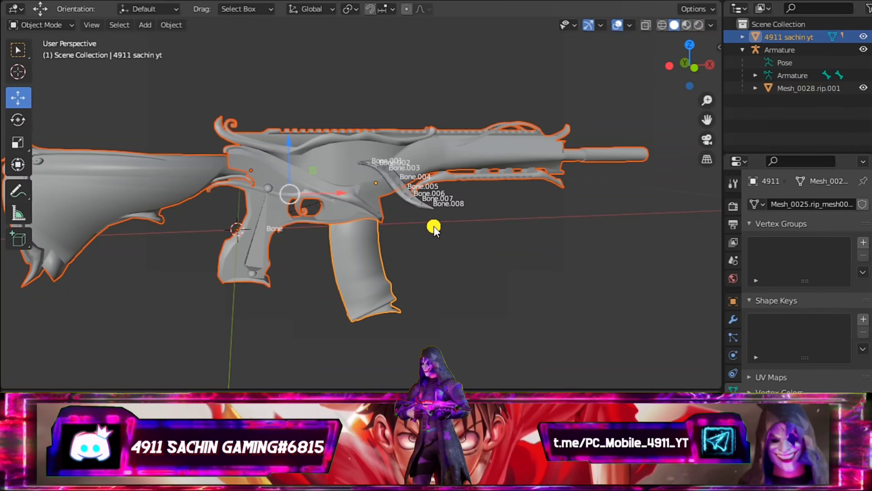
scroll(302, 235, up, 2)
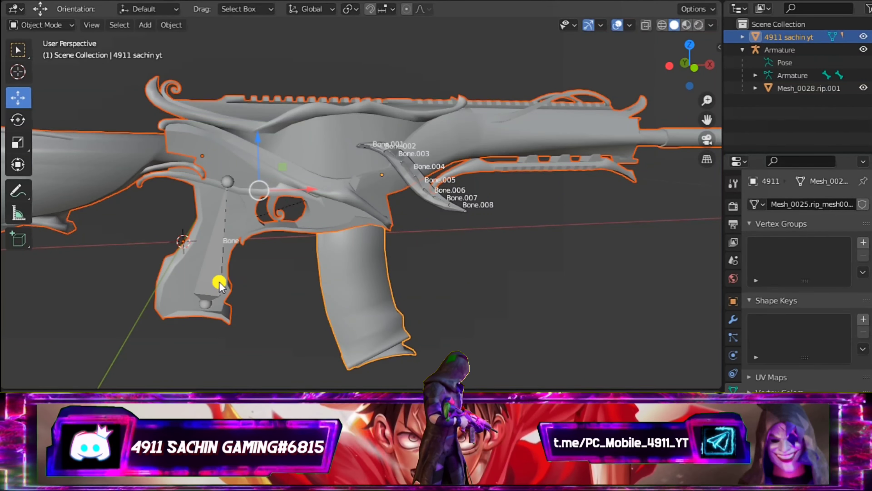
Step: Parent the body, stock and magazine meshes to the Armature as Object
shift+click(240, 272)
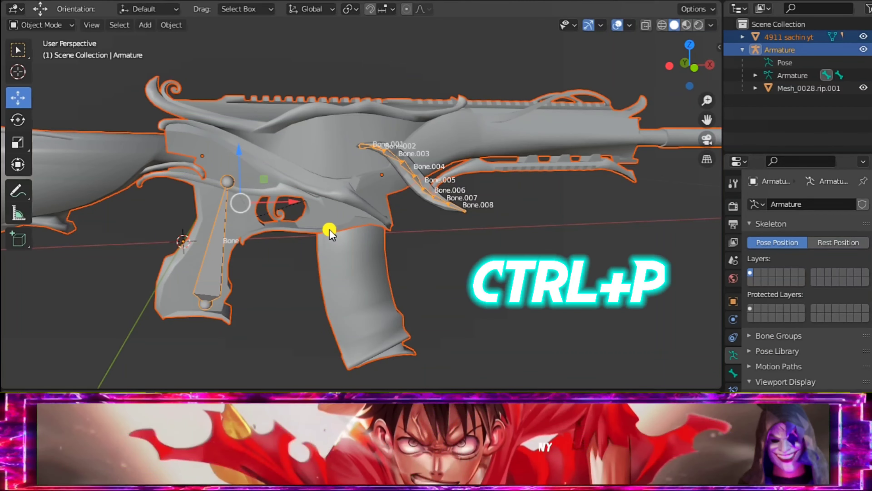
key(ctrl+p)
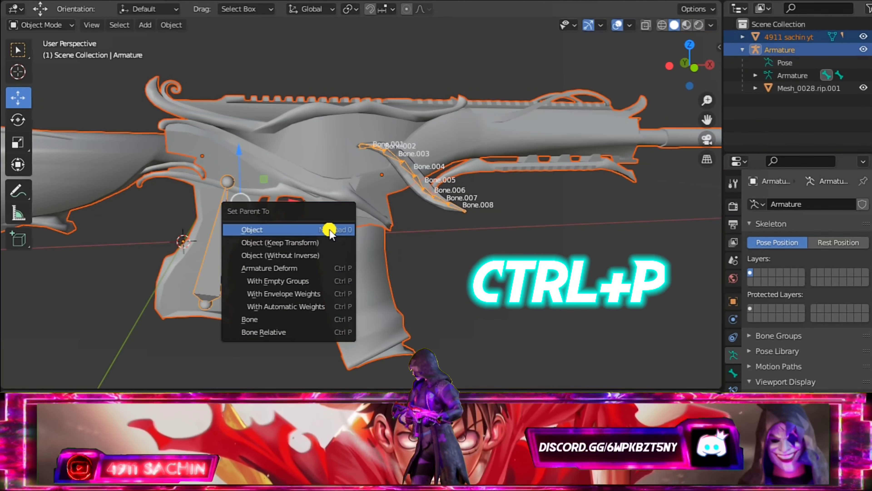
click(279, 229)
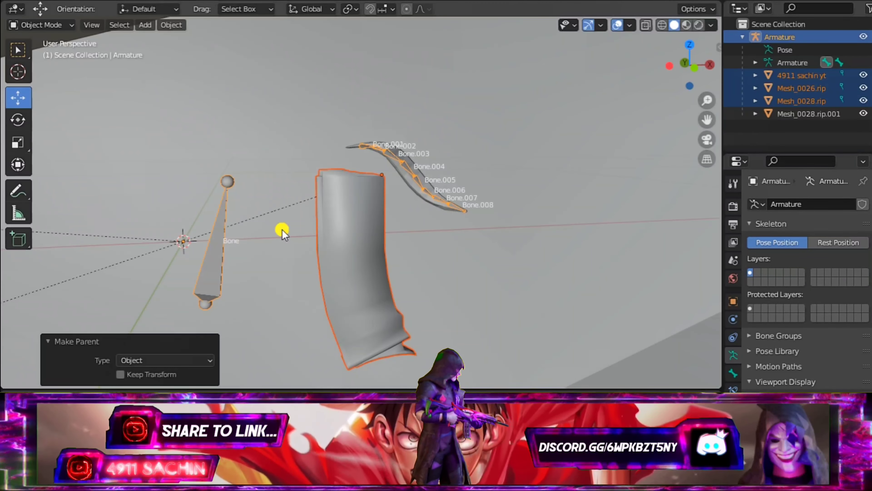
scroll(297, 220, down, 3)
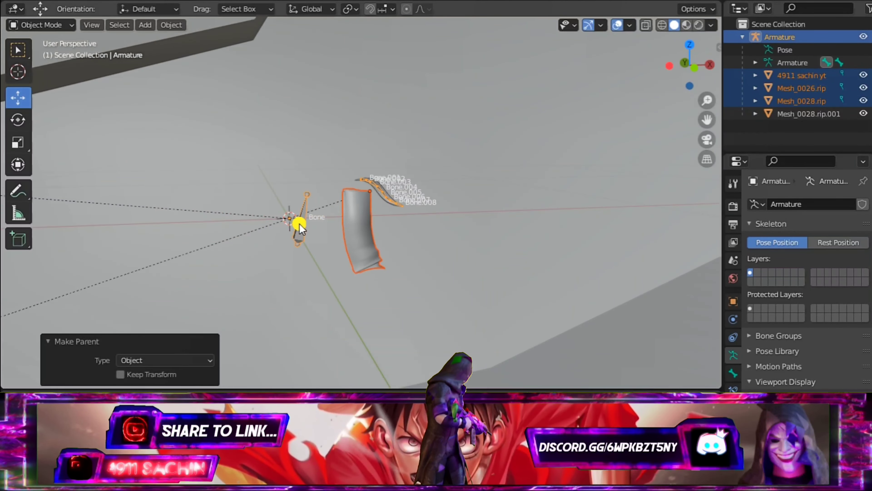
scroll(344, 216, down, 5)
scroll(357, 216, down, 5)
scroll(395, 215, down, 3)
Step: Enable Keep Transform in the Make Parent panel so the meshes stay in place
mouse_move(449, 215)
middle_down()
mouse_move(166, 189)
mouse_move(282, 189)
mouse_move(382, 202)
mouse_move(426, 220)
middle_up()
scroll(364, 195, up, 5)
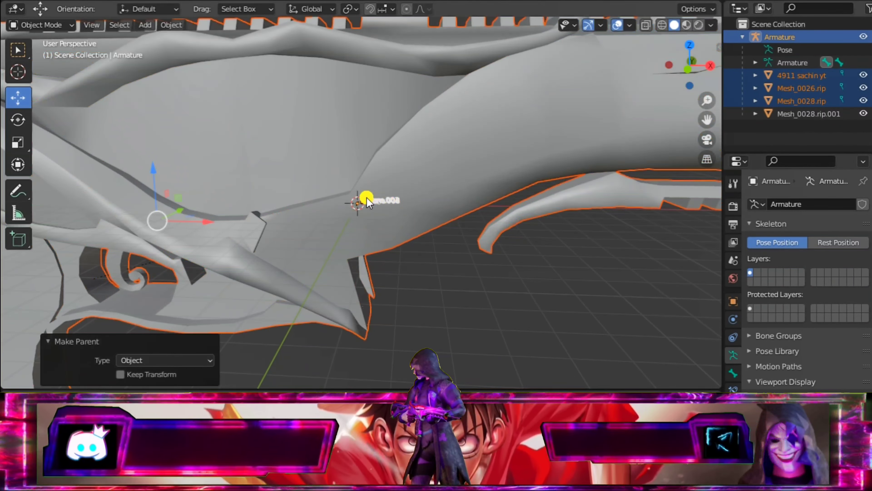
scroll(360, 193, up, 5)
scroll(360, 193, up, 4)
scroll(361, 193, up, 2)
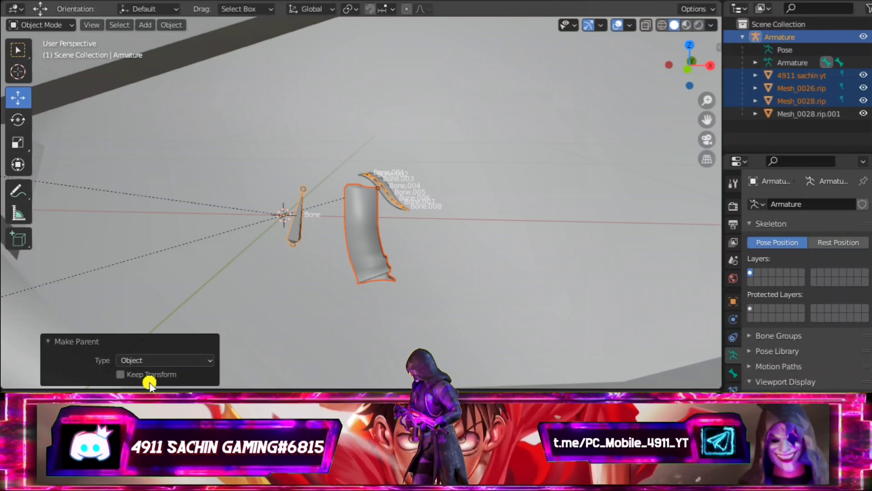
click(120, 374)
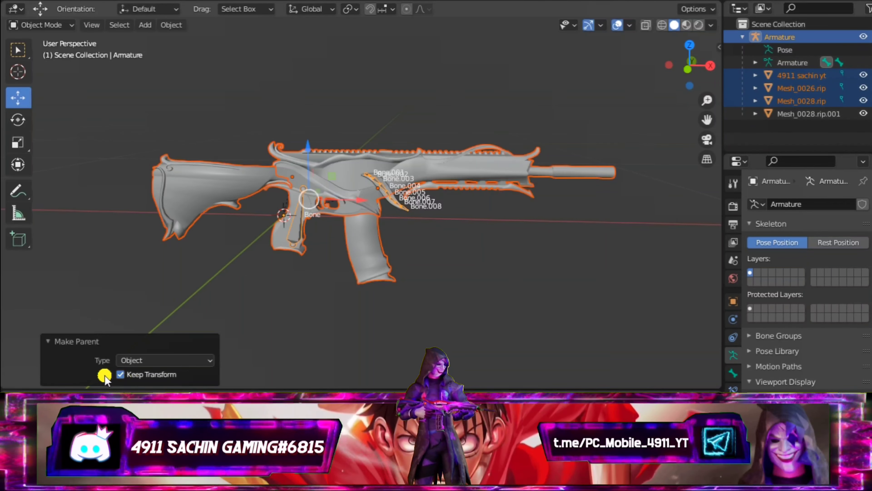
click(120, 375)
scroll(305, 142, up, 3)
scroll(290, 148, up, 3)
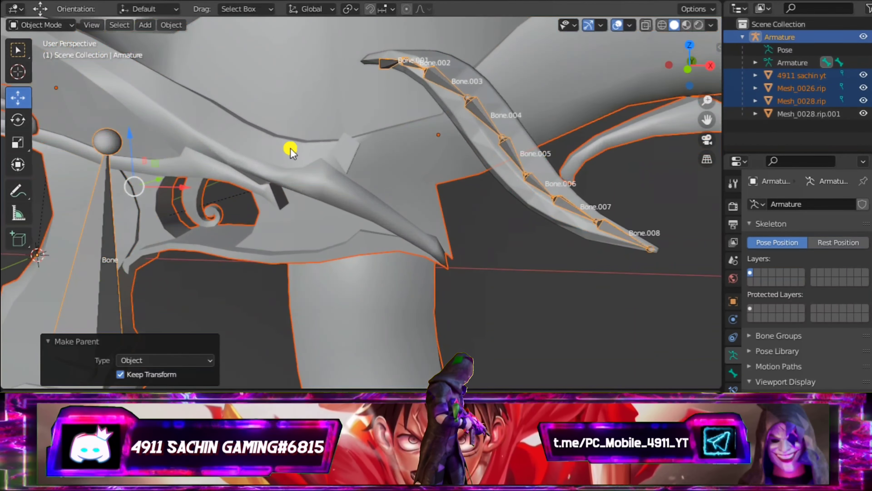
scroll(261, 154, down, 3)
scroll(284, 161, down, 2)
scroll(343, 150, down, 2)
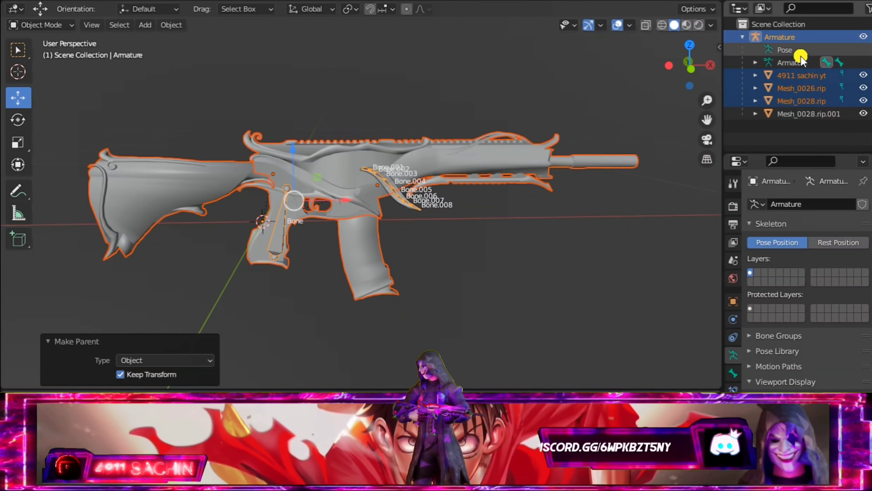
Step: Collapse the Armature in the outliner and select it on its own
click(743, 37)
click(792, 78)
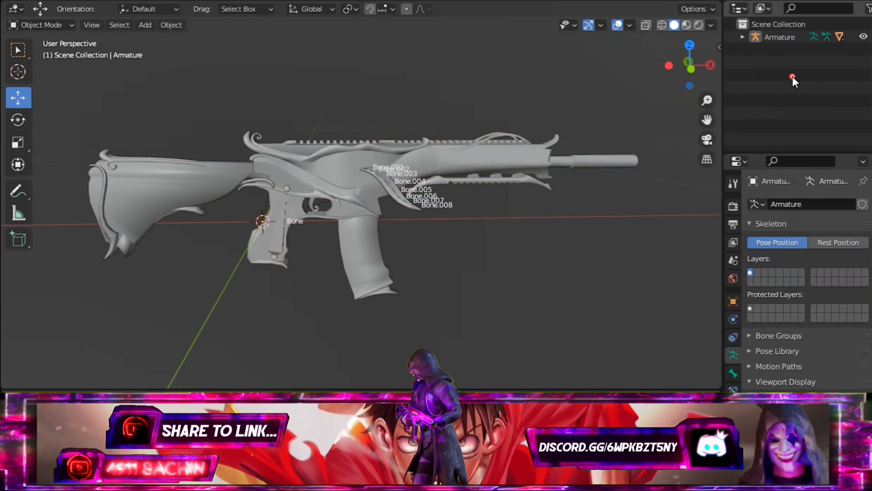
click(780, 37)
scroll(343, 242, down, 2)
scroll(309, 244, up, 3)
mouse_move(343, 210)
middle_down()
mouse_move(428, 187)
mouse_move(451, 202)
mouse_move(402, 228)
mouse_move(437, 239)
mouse_move(380, 275)
middle_up()
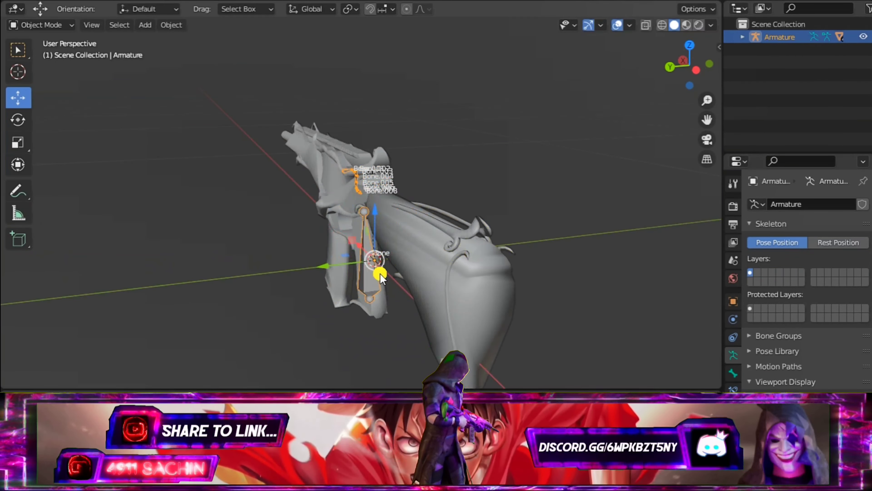
Step: Move the Armature 0.24964 m along Y to check the rifle follows, then restore and deselect it
drag(343, 267, 159, 272)
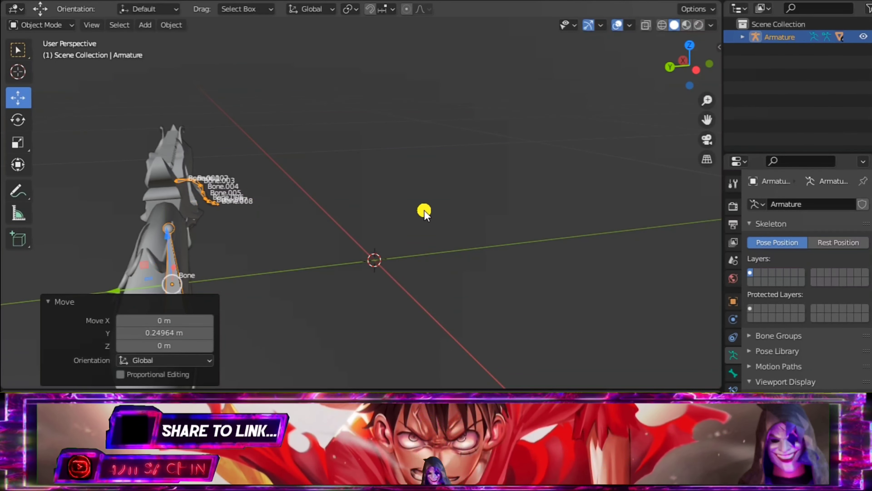
mouse_move(424, 212)
middle_down()
mouse_move(357, 202)
mouse_move(377, 200)
mouse_move(353, 177)
mouse_move(392, 148)
middle_up()
key(shift+s)
scroll(352, 177, up, 3)
scroll(416, 140, down, 2)
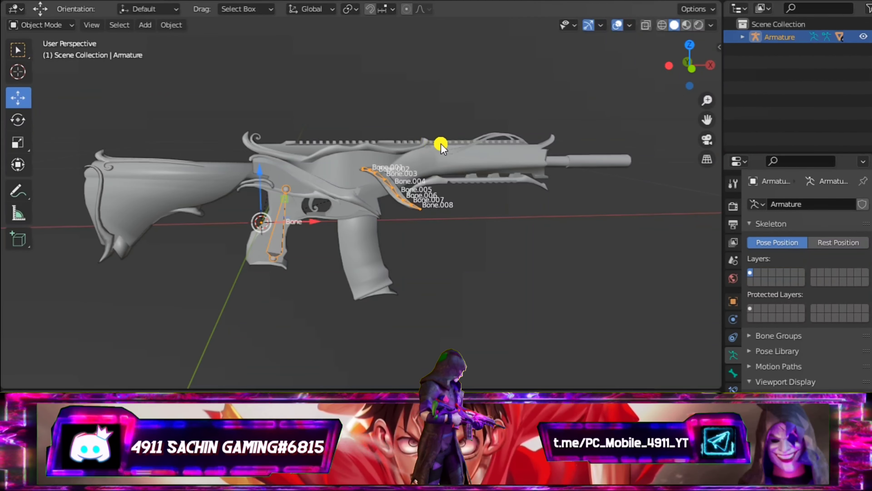
scroll(448, 137, up, 1)
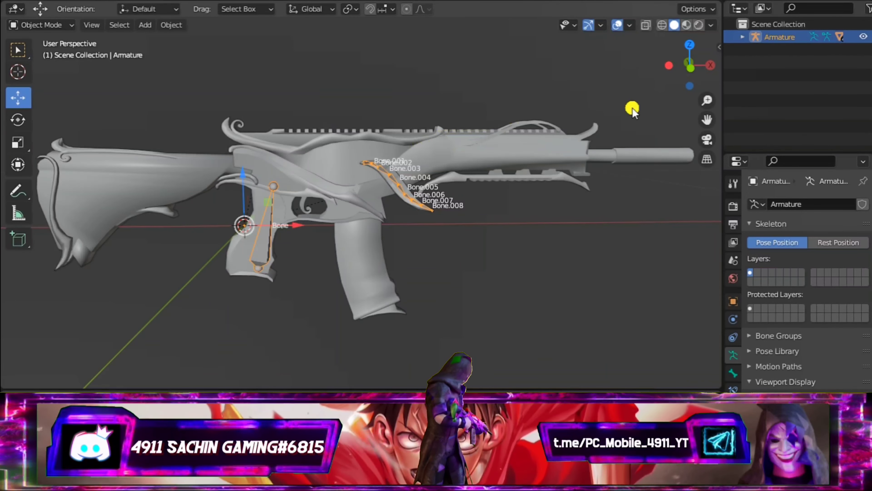
scroll(601, 134, down, 1)
click(769, 100)
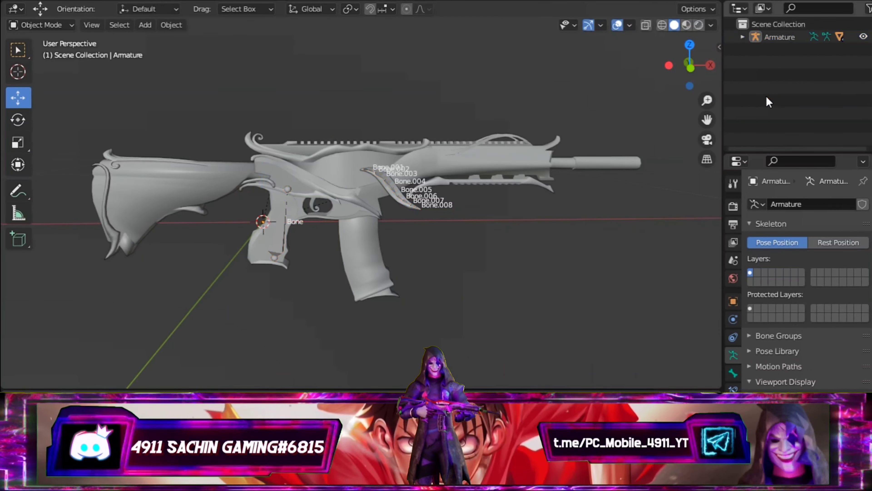
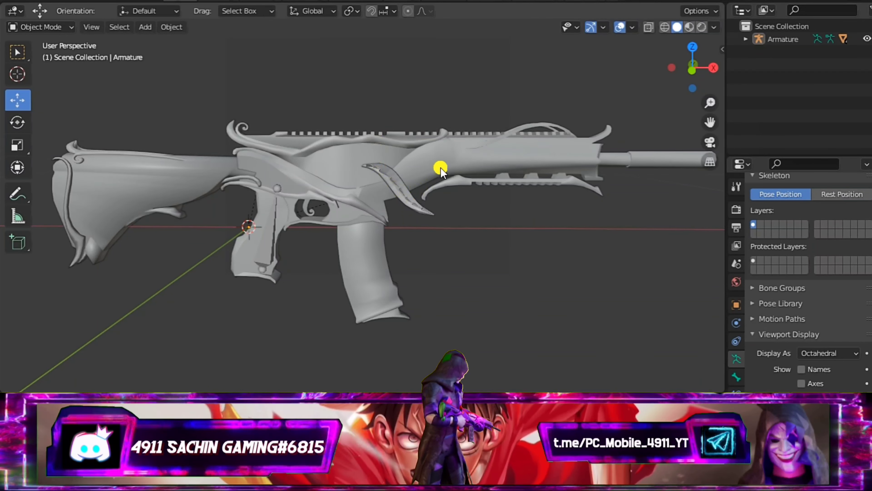
Step: Select the gun's Armature in the outliner and switch it into Edit Mode
mouse_move(430, 162)
middle_down()
mouse_move(454, 181)
mouse_move(437, 179)
middle_up()
scroll(436, 179, up, 3)
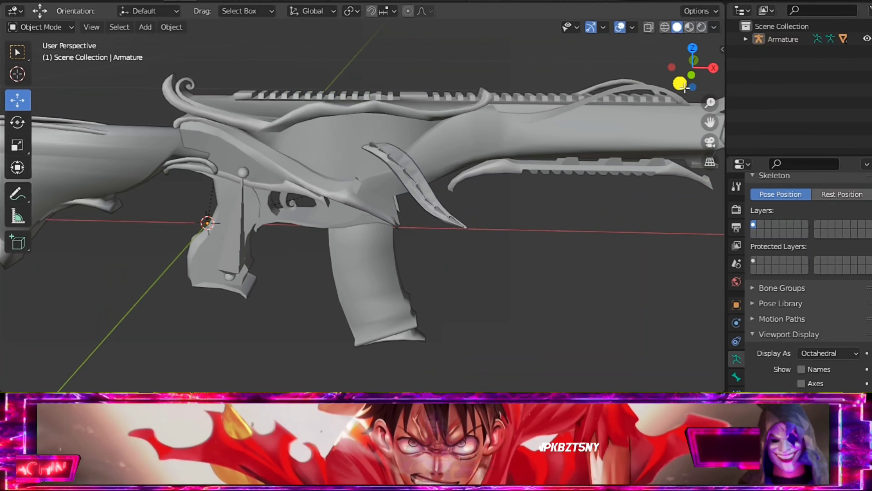
click(782, 41)
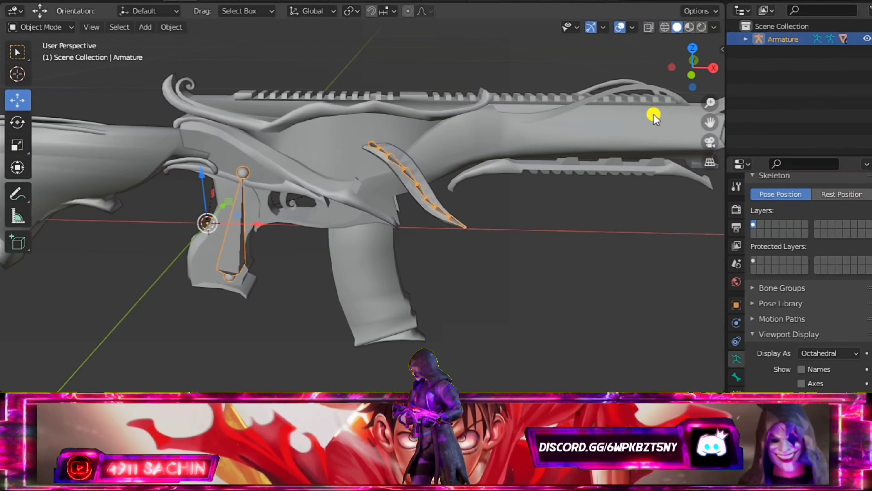
mouse_move(353, 180)
middle_down()
mouse_move(331, 156)
mouse_move(322, 248)
mouse_move(456, 139)
mouse_move(436, 180)
mouse_move(387, 189)
mouse_move(401, 126)
mouse_move(440, 140)
mouse_move(430, 113)
mouse_move(432, 133)
middle_up()
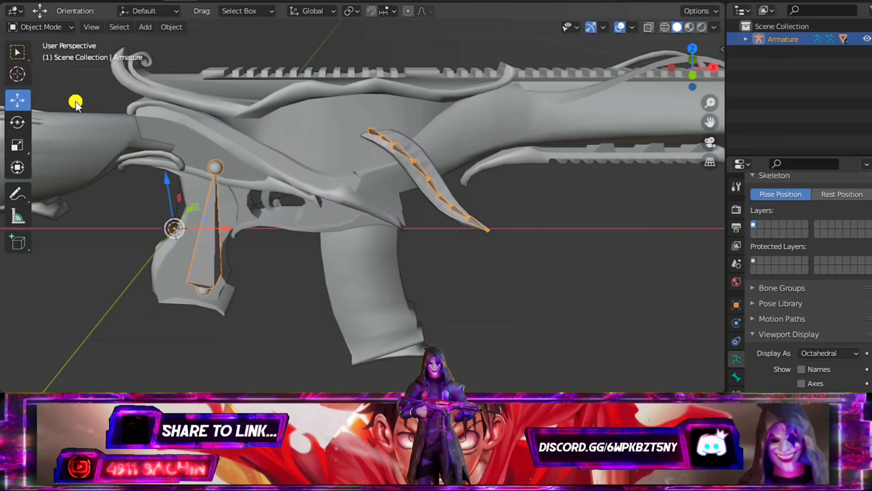
click(48, 28)
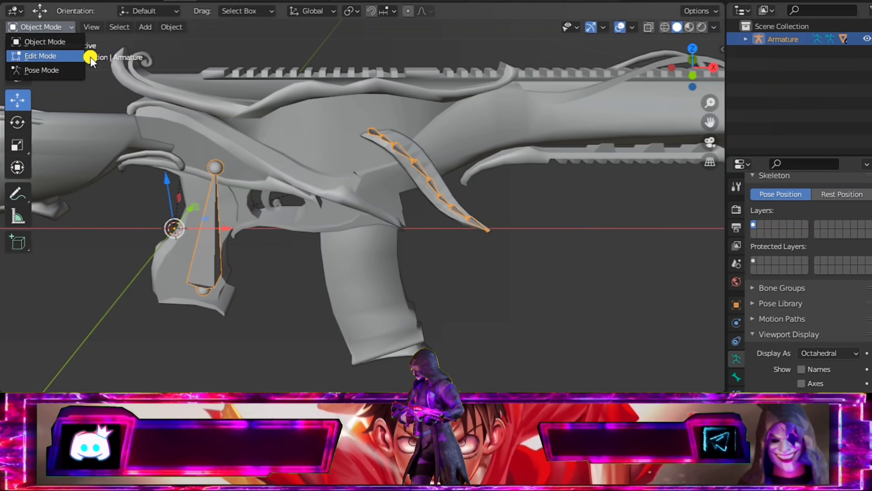
click(47, 57)
Step: Select the tip joint of the blade's bone chain
mouse_move(412, 248)
middle_down()
mouse_move(564, 232)
mouse_move(522, 240)
mouse_move(533, 252)
mouse_move(569, 256)
mouse_move(518, 229)
mouse_move(561, 253)
mouse_move(558, 266)
middle_up()
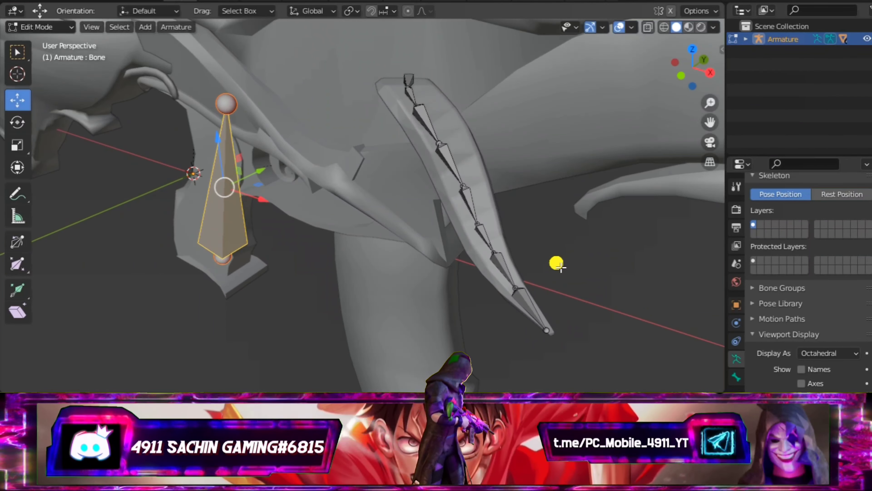
click(547, 332)
middle_drag(633, 328, 649, 311)
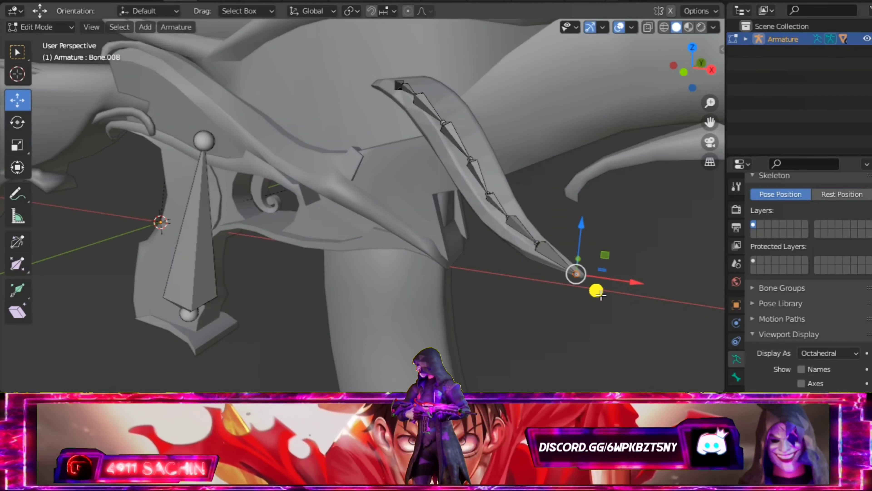
mouse_move(556, 278)
middle_down()
mouse_move(606, 292)
mouse_move(535, 292)
middle_up()
Step: Extrude a new bone from the blade chain's tip and reposition its end
key(e)
click(642, 288)
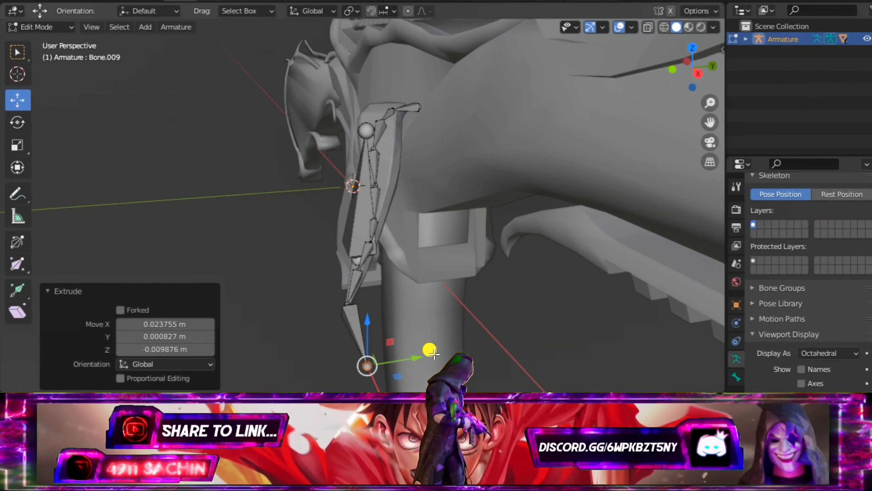
key(g)
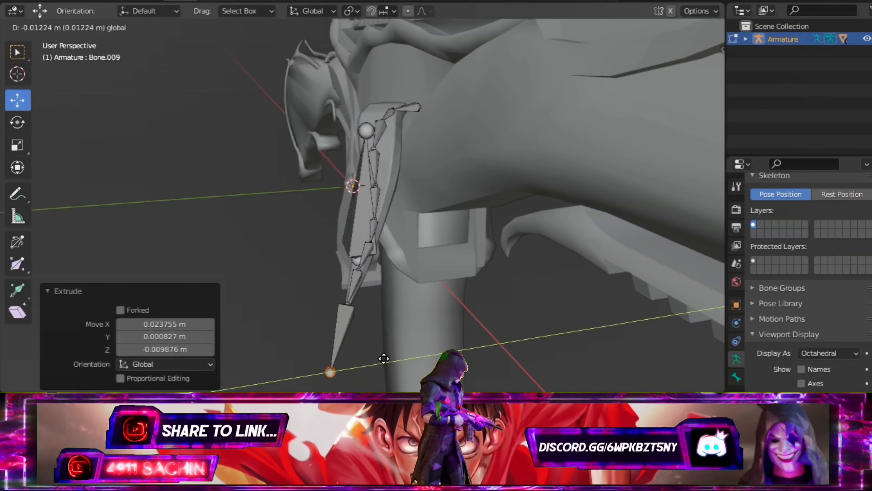
click(382, 351)
mouse_move(382, 352)
middle_down()
mouse_move(384, 329)
mouse_move(495, 308)
mouse_move(483, 309)
mouse_move(503, 298)
mouse_move(488, 298)
mouse_move(525, 311)
mouse_move(512, 307)
middle_up()
scroll(479, 306, up, 2)
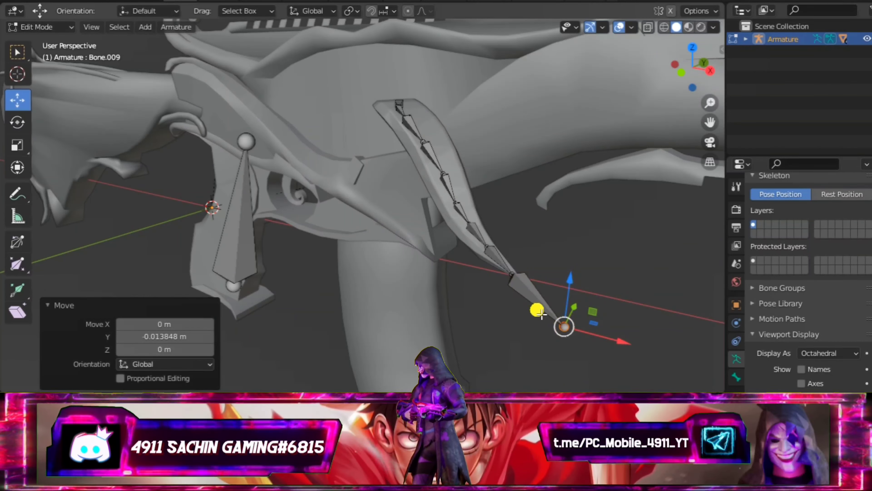
Step: Rename the new last bone to 4911 in Bone properties
click(541, 307)
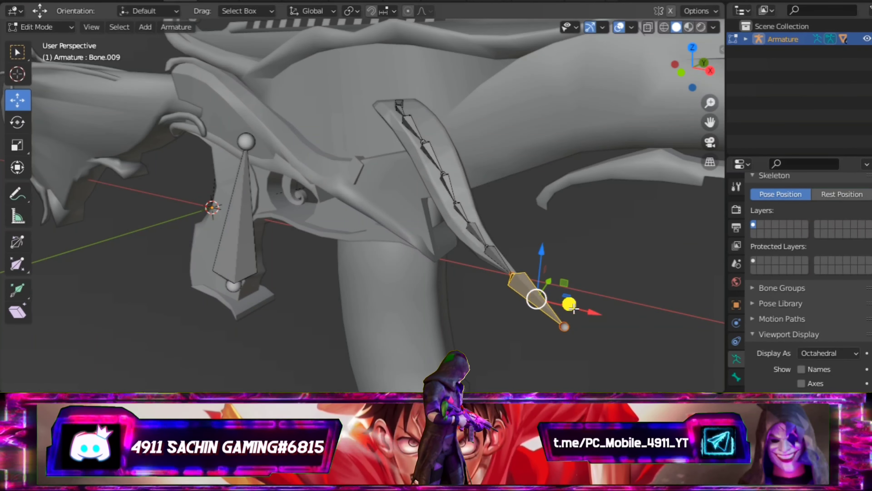
click(736, 377)
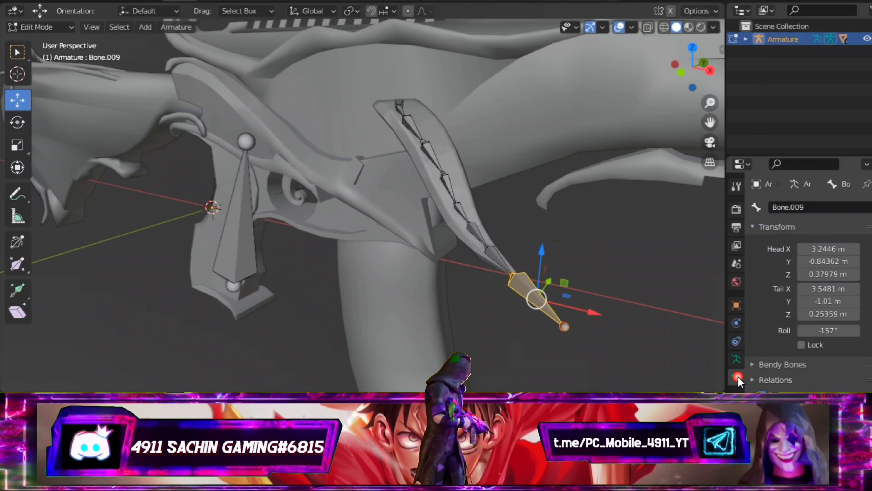
click(811, 208)
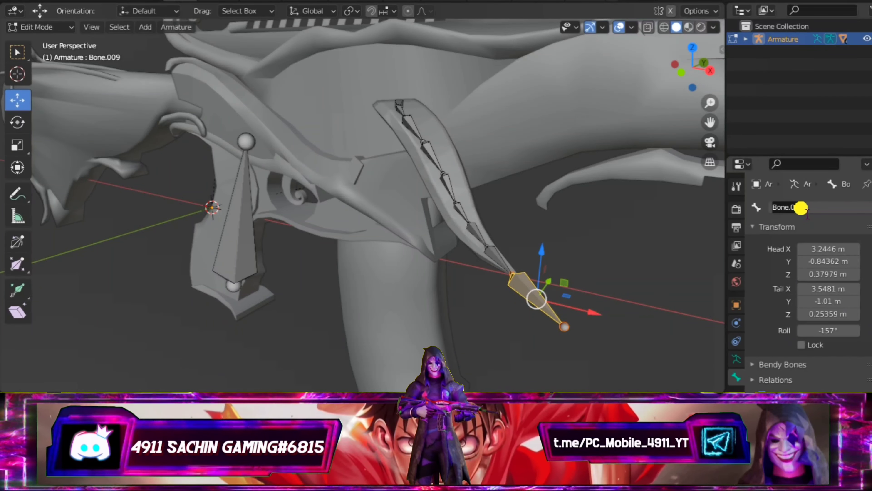
text(49)
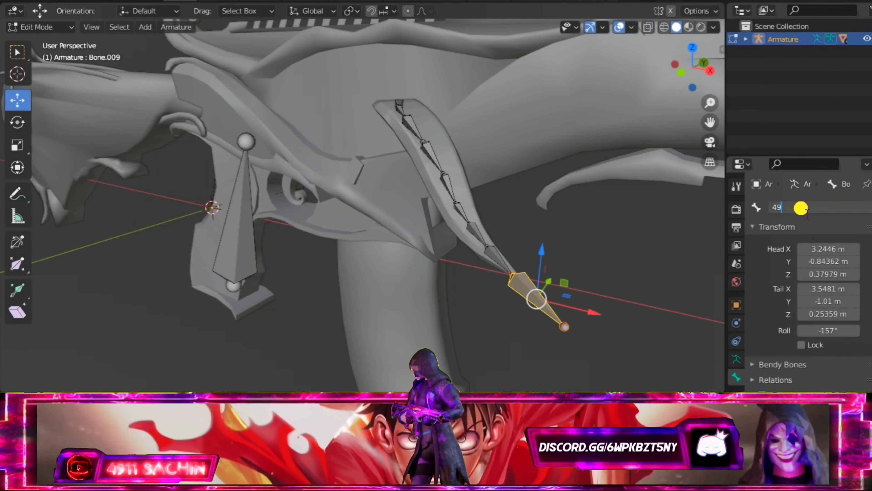
text(11)
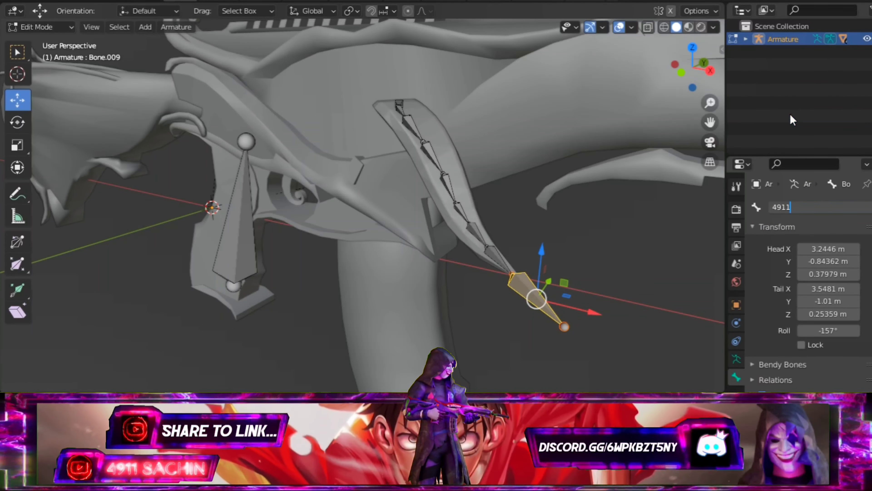
key(Return)
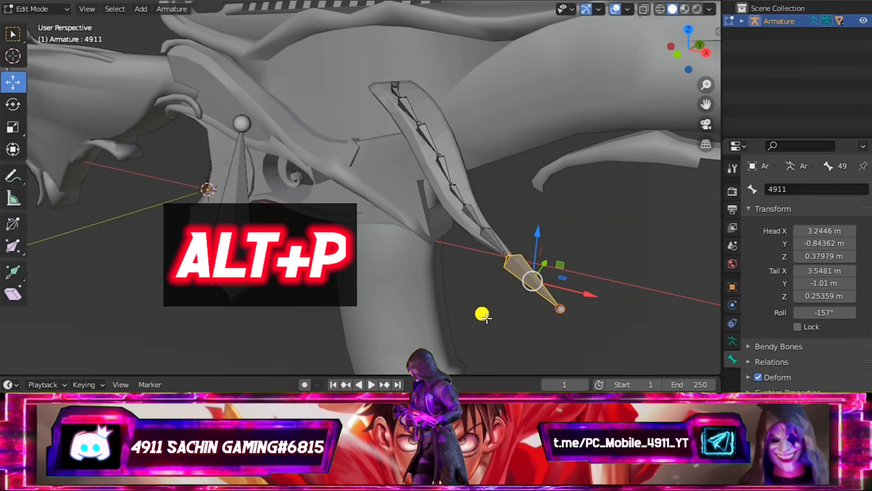
Step: Clear bone 4911's parent and place it just beyond the blade tip
key(alt+p)
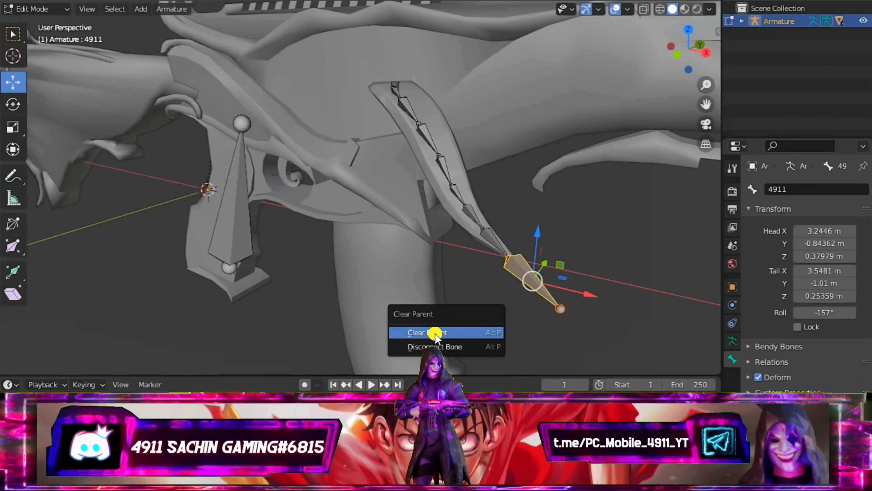
click(443, 333)
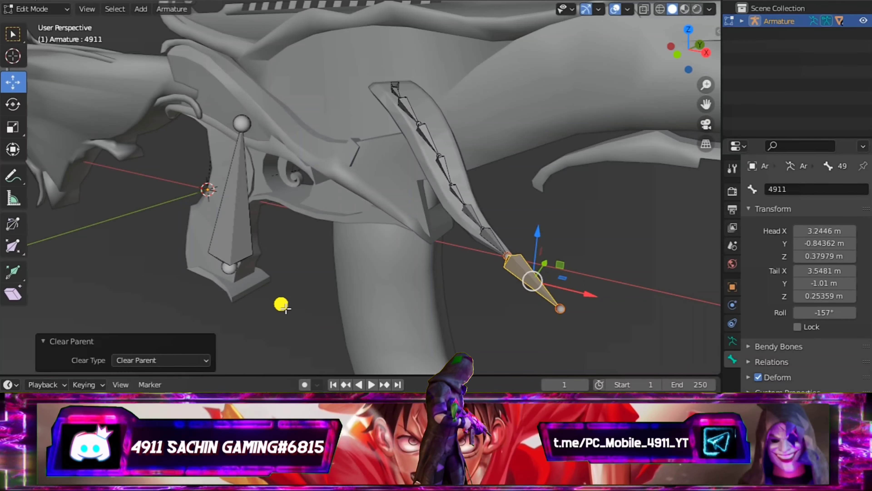
mouse_move(431, 203)
middle_down()
mouse_move(481, 217)
mouse_move(470, 205)
mouse_move(565, 211)
middle_up()
scroll(615, 253, down, 2)
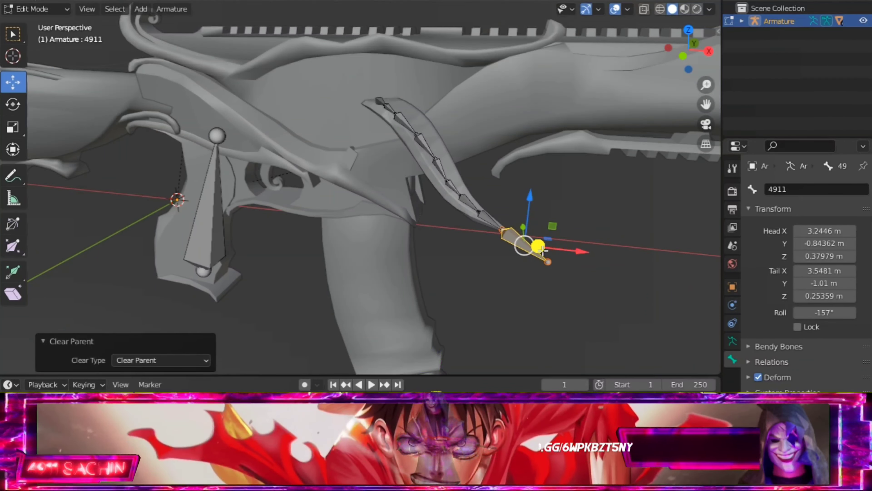
key(g)
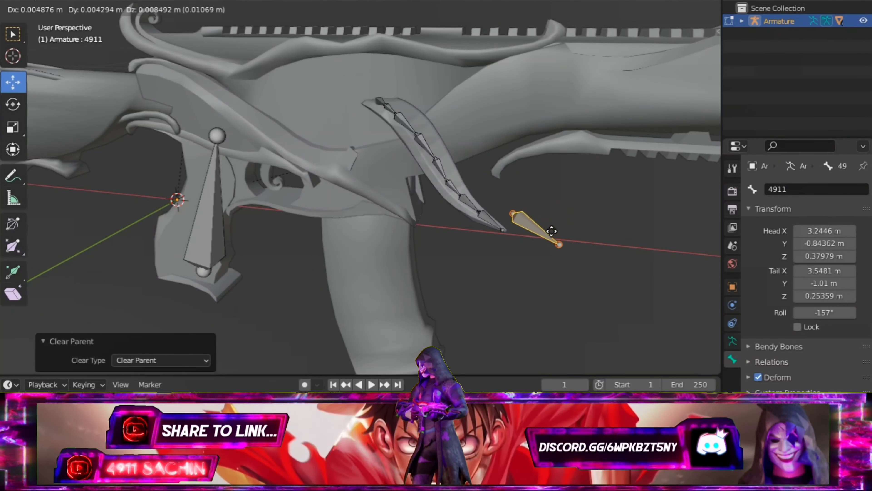
click(594, 223)
drag(558, 224, 558, 224)
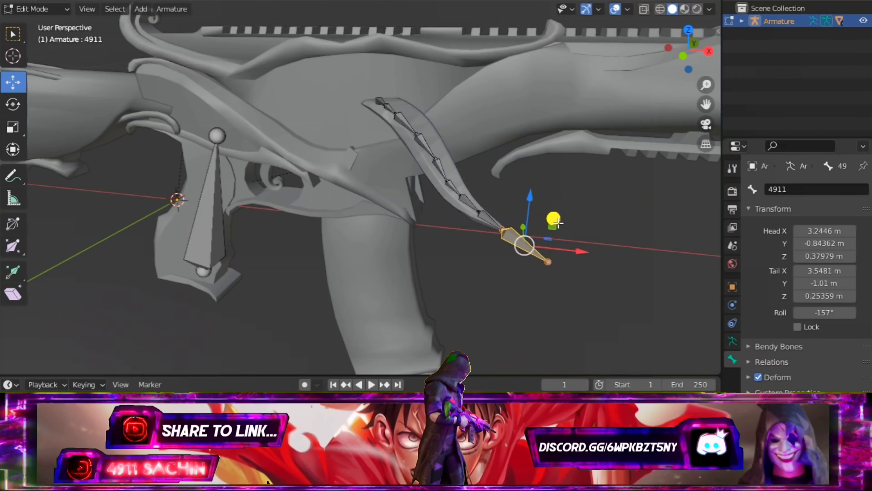
mouse_move(550, 219)
middle_down()
mouse_move(590, 220)
mouse_move(537, 218)
mouse_move(571, 245)
middle_up()
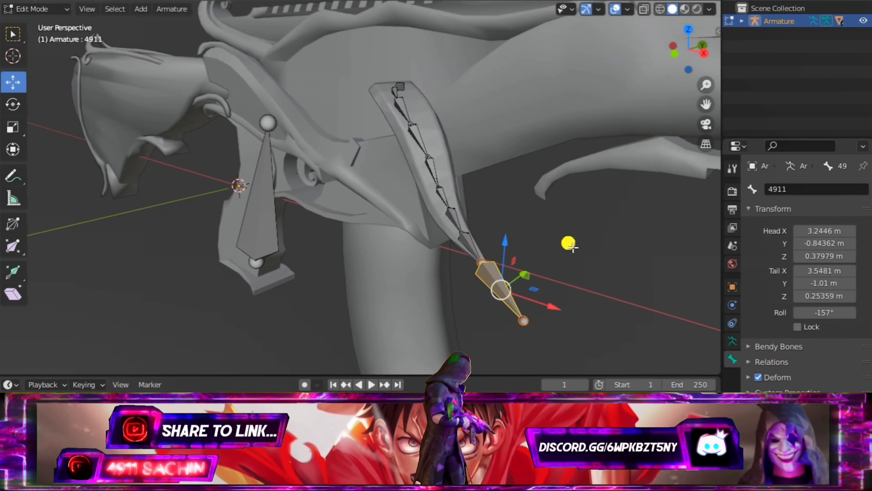
Step: Switch off the Deform setting for bone 4911
click(763, 378)
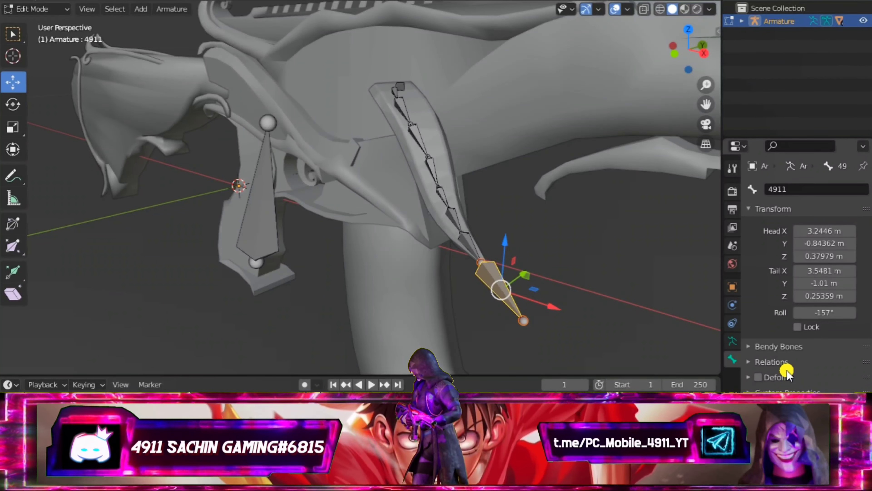
scroll(408, 197, down, 3)
middle_drag(408, 197, 456, 193)
scroll(461, 187, up, 3)
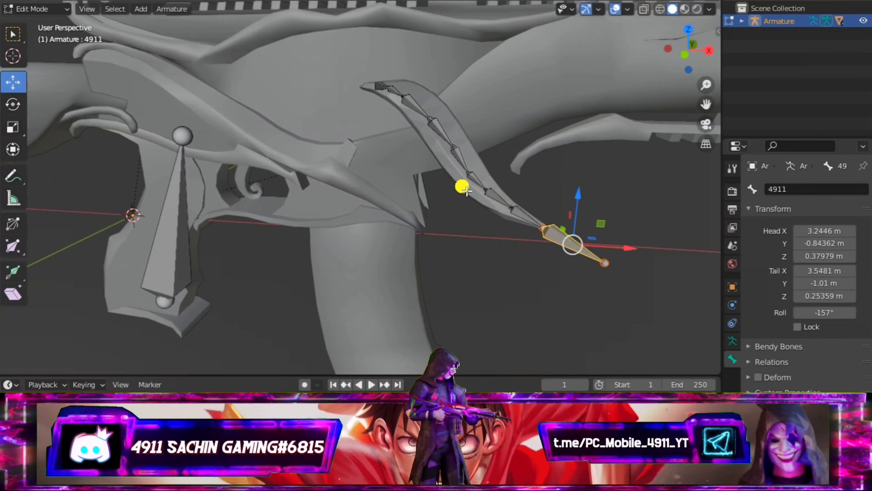
scroll(464, 184, down, 2)
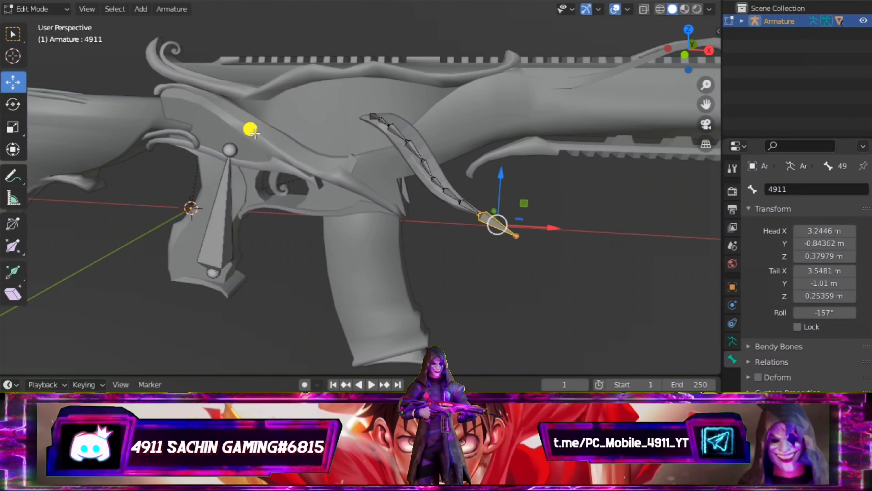
click(41, 9)
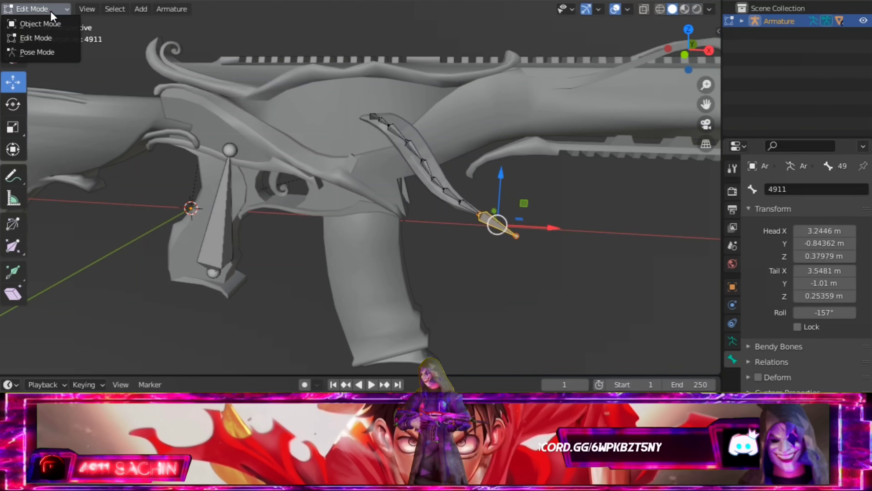
Step: In Pose Mode, add an Inverse Kinematics constraint to Bone.008
click(36, 53)
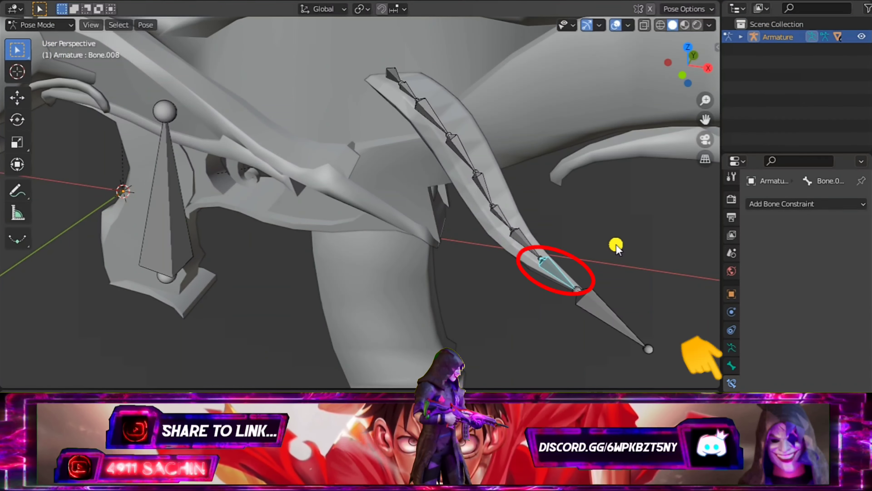
middle_drag(581, 258, 583, 240)
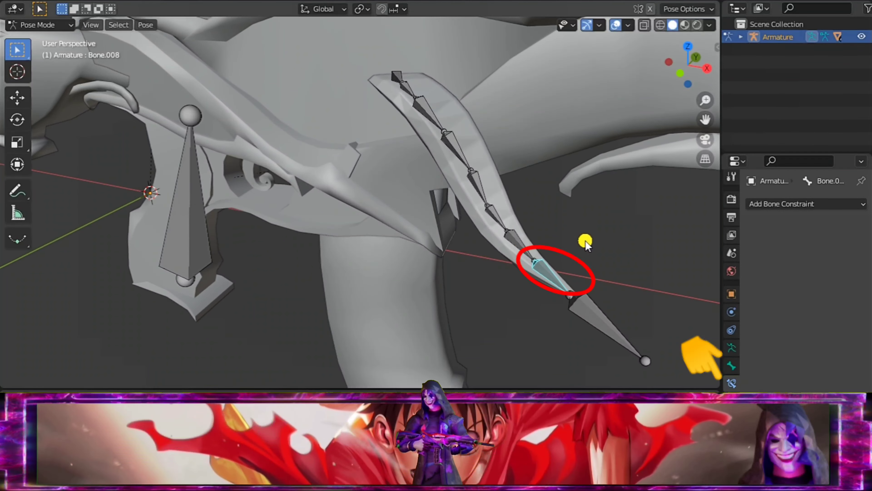
click(839, 205)
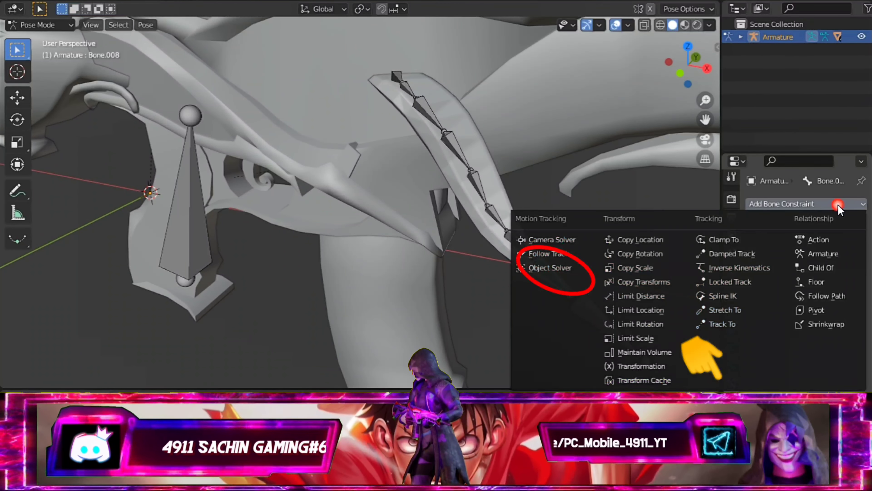
click(724, 268)
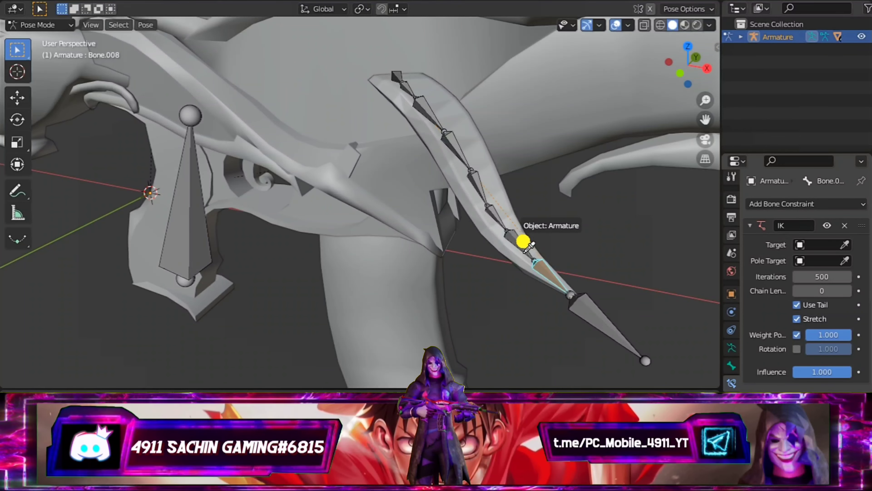
Step: Set the IK target to Armature with bone 4911
click(523, 242)
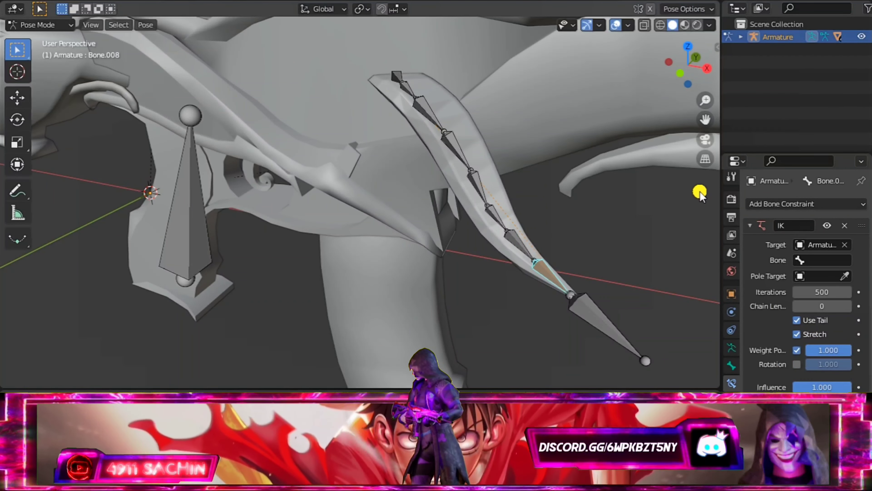
click(817, 261)
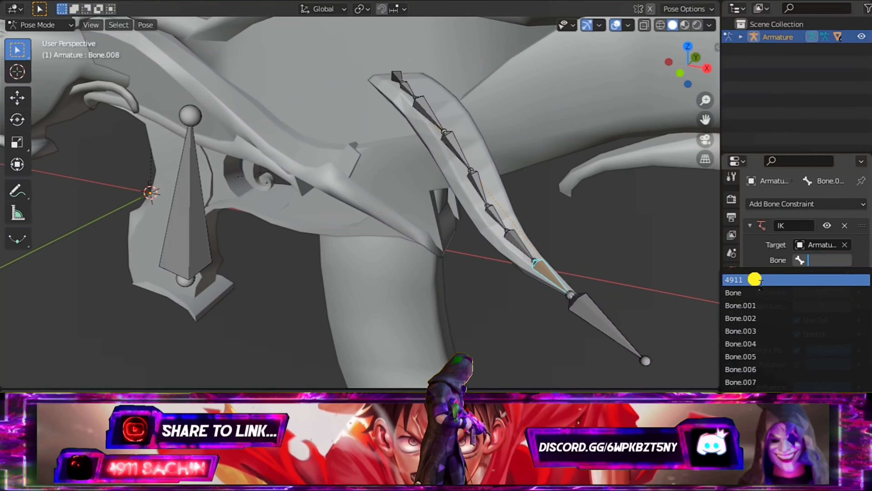
click(755, 279)
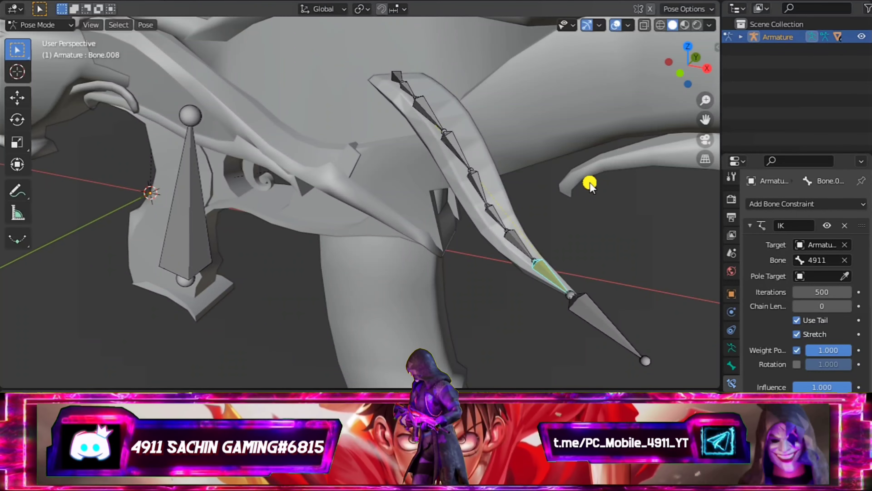
Step: Frame the whole gun and switch the armature to Object Mode
scroll(346, 195, down, 4)
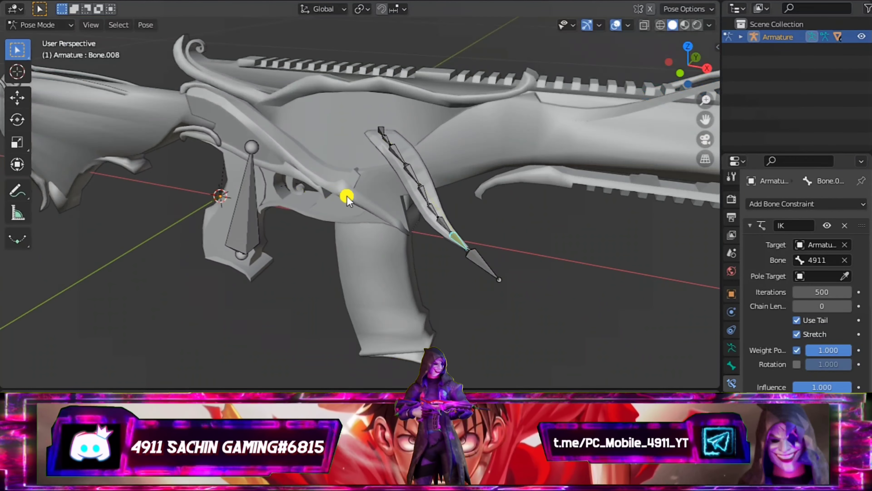
mouse_move(346, 195)
middle_down()
mouse_move(366, 142)
mouse_move(376, 146)
middle_up()
scroll(409, 151, down, 1)
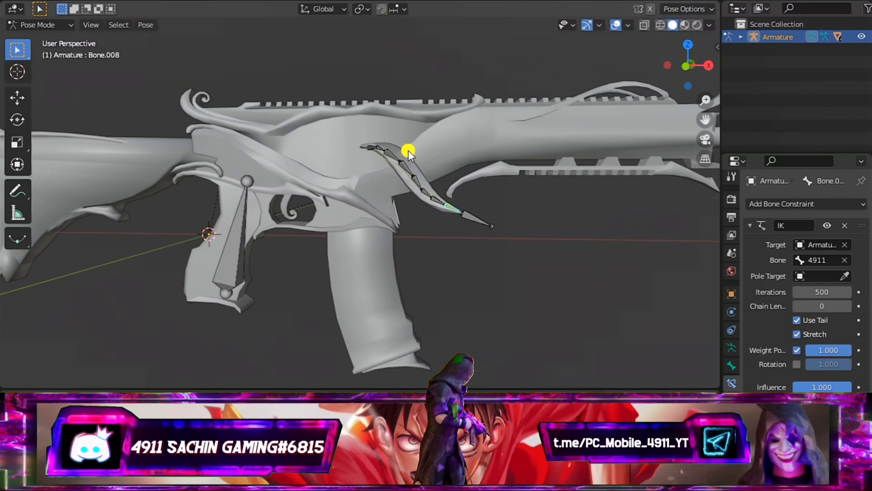
scroll(409, 151, down, 1)
scroll(411, 150, down, 1)
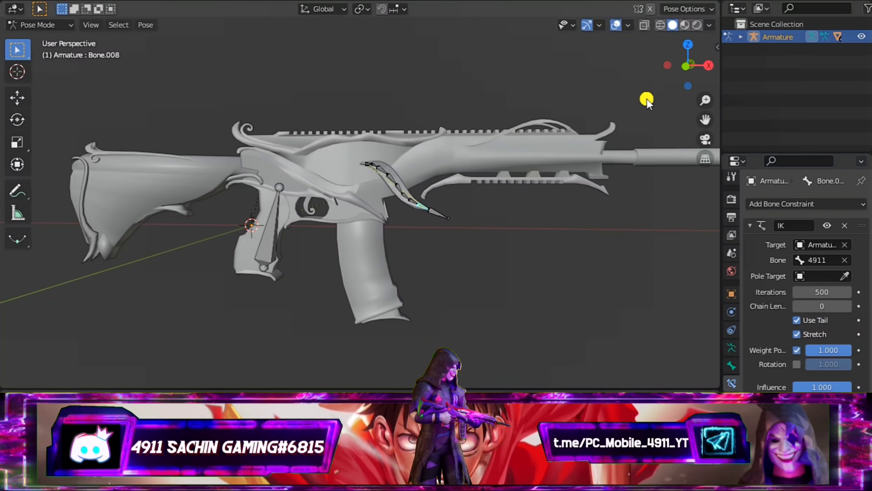
drag(716, 122, 529, 144)
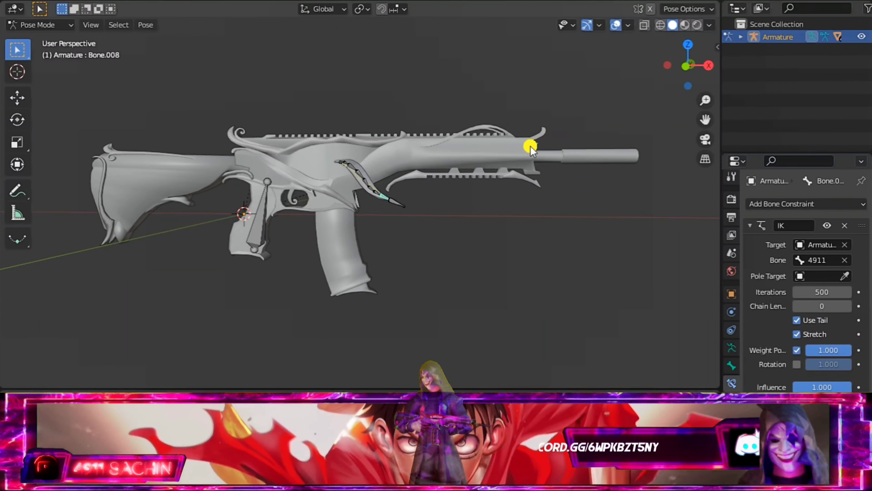
click(59, 25)
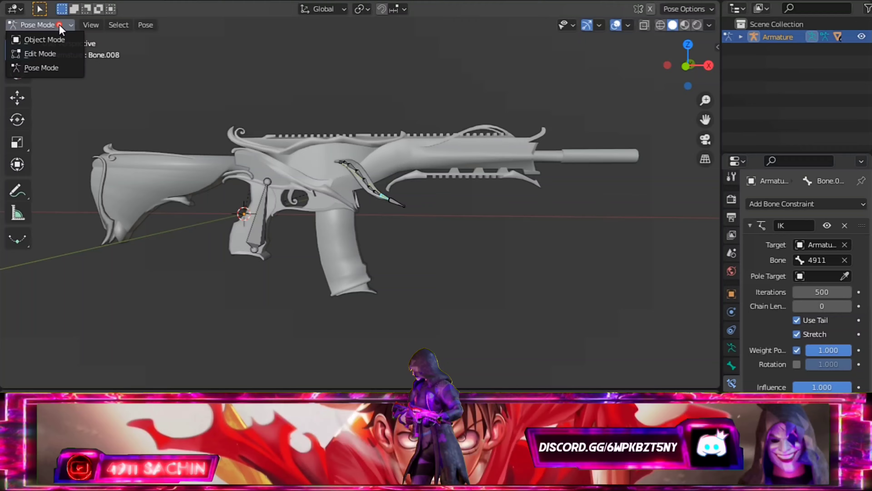
click(59, 40)
Step: Reselect the whole armature and return it to Pose Mode
mouse_move(444, 166)
middle_down()
mouse_move(325, 146)
mouse_move(273, 195)
mouse_move(429, 205)
mouse_move(487, 189)
mouse_move(417, 198)
middle_up()
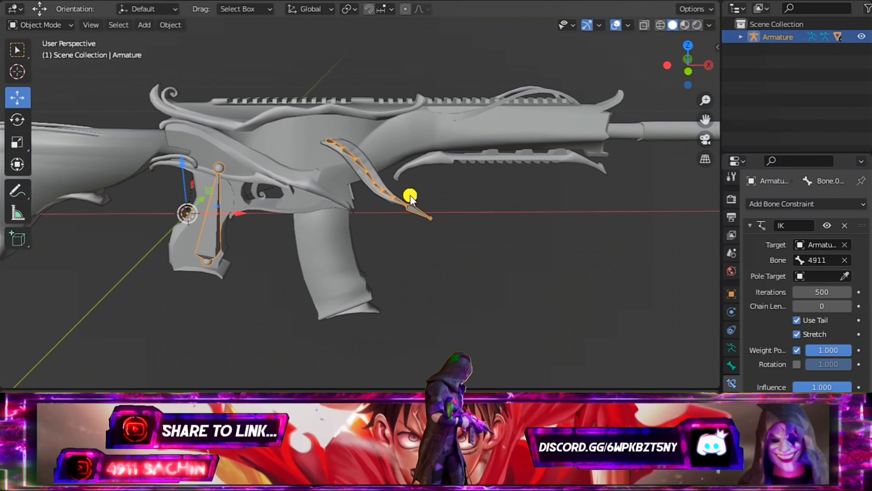
scroll(423, 191, up, 2)
scroll(450, 188, up, 3)
scroll(446, 220, up, 2)
scroll(435, 240, down, 2)
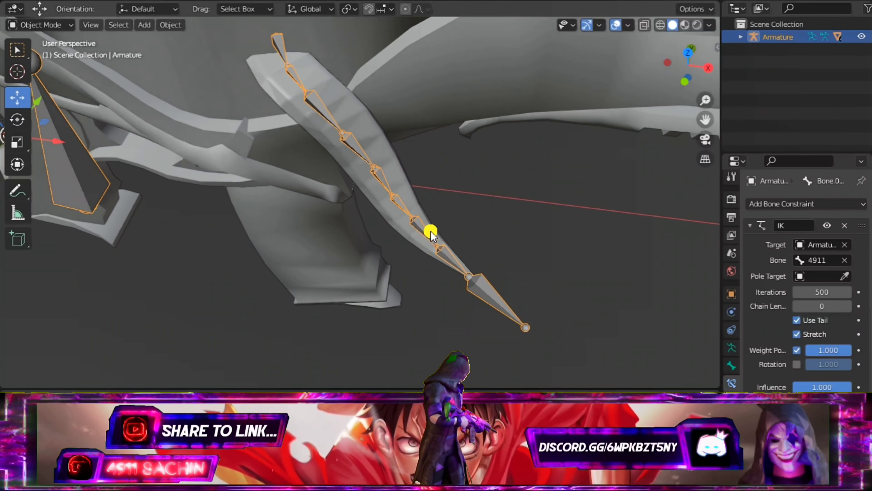
middle_drag(431, 230, 440, 168)
scroll(436, 158, down, 3)
scroll(438, 155, down, 1)
scroll(454, 158, down, 2)
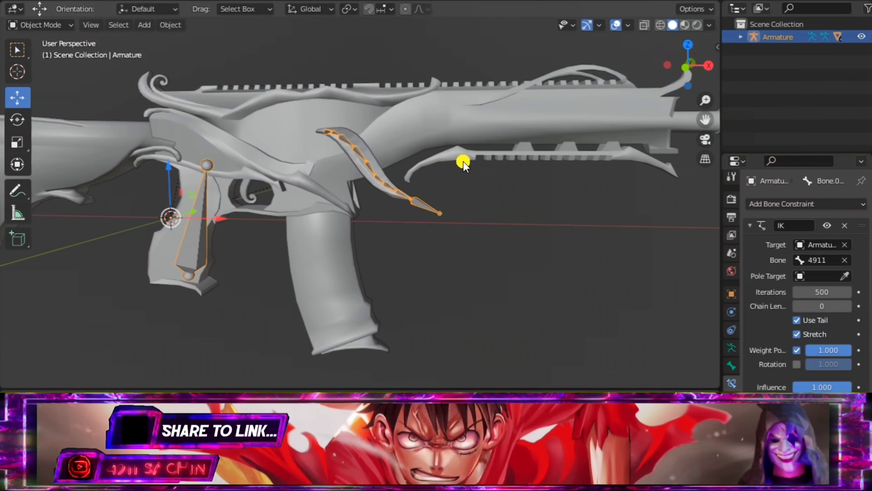
scroll(466, 164, down, 2)
scroll(446, 172, down, 2)
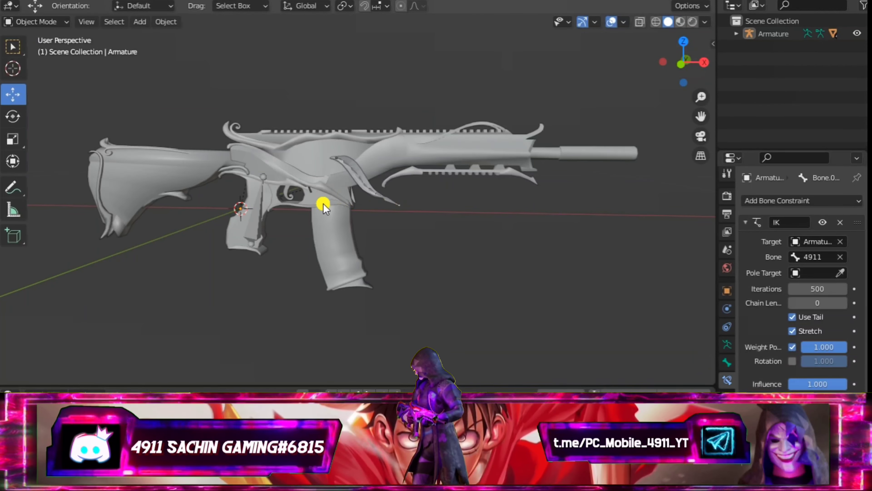
scroll(354, 199, up, 3)
middle_drag(412, 165, 419, 201)
scroll(450, 186, up, 2)
scroll(465, 142, up, 2)
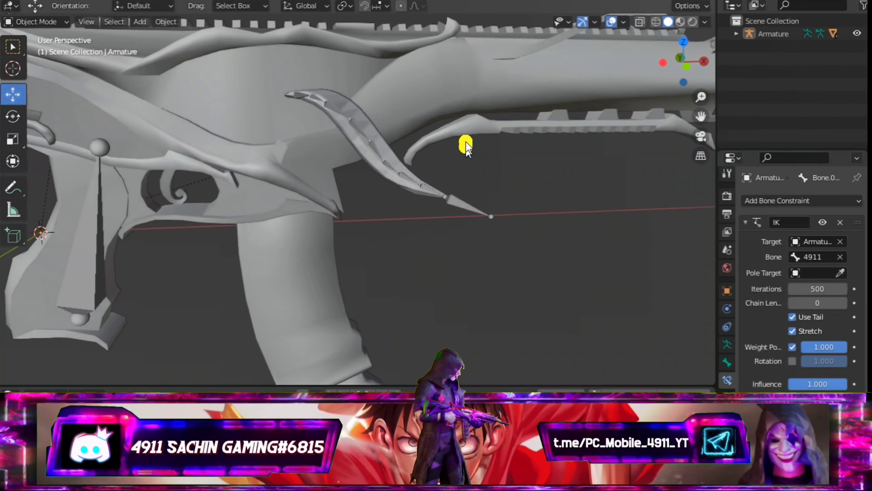
scroll(474, 137, up, 3)
scroll(471, 155, down, 3)
scroll(462, 171, down, 2)
scroll(472, 232, down, 2)
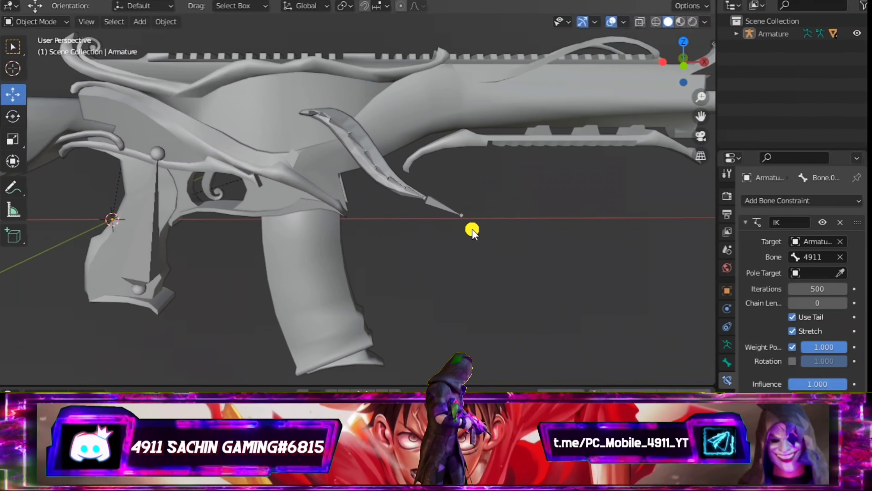
click(446, 214)
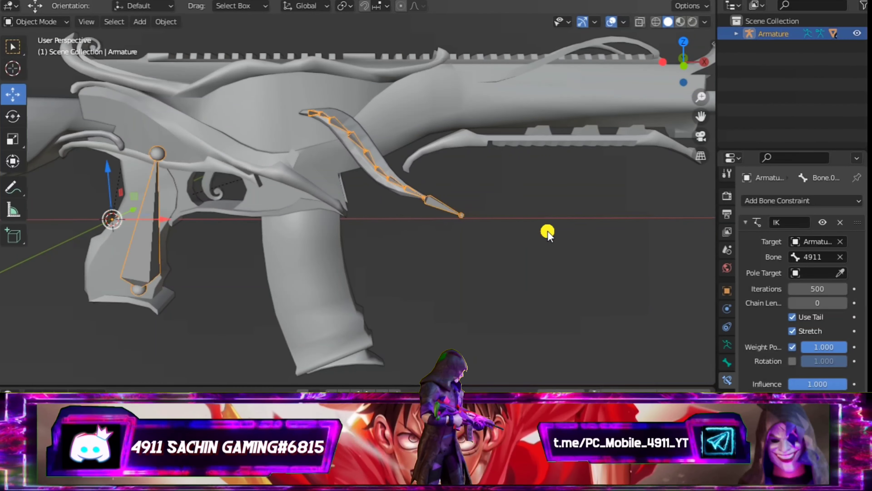
click(59, 22)
click(36, 63)
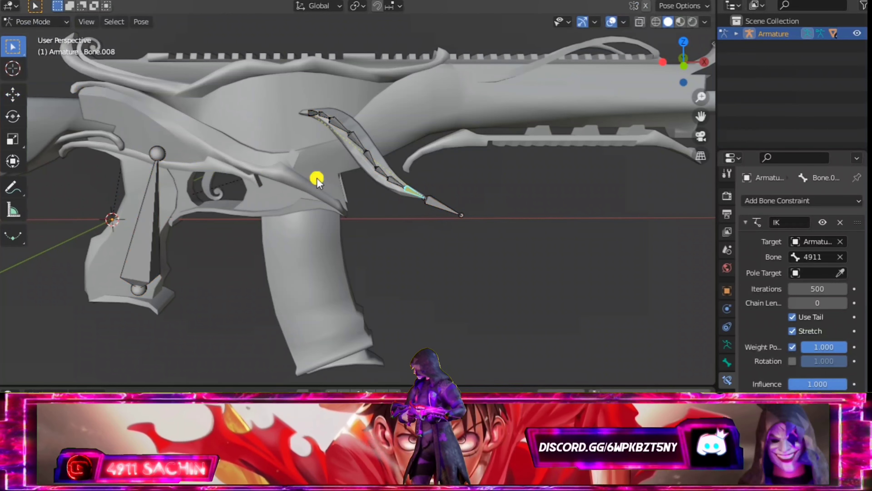
Step: Show the timeline below the viewport, select control bone 4911 and activate the Move tool
scroll(377, 123, down, 1)
scroll(378, 140, down, 2)
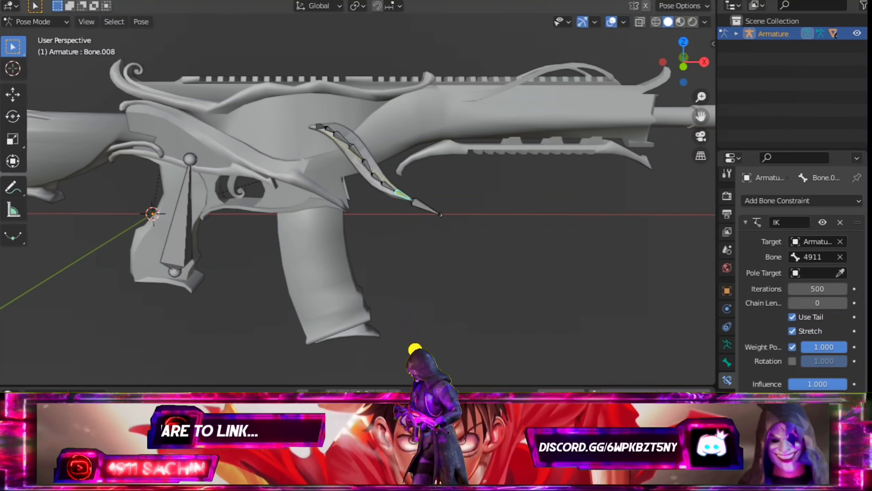
drag(435, 391, 435, 286)
mouse_move(433, 171)
middle_down()
mouse_move(399, 110)
mouse_move(422, 109)
middle_up()
drag(704, 115, 714, 147)
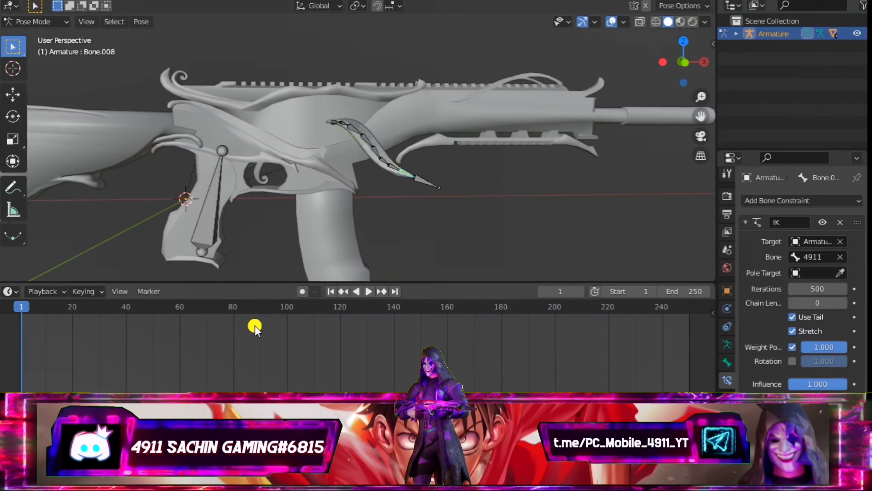
click(431, 186)
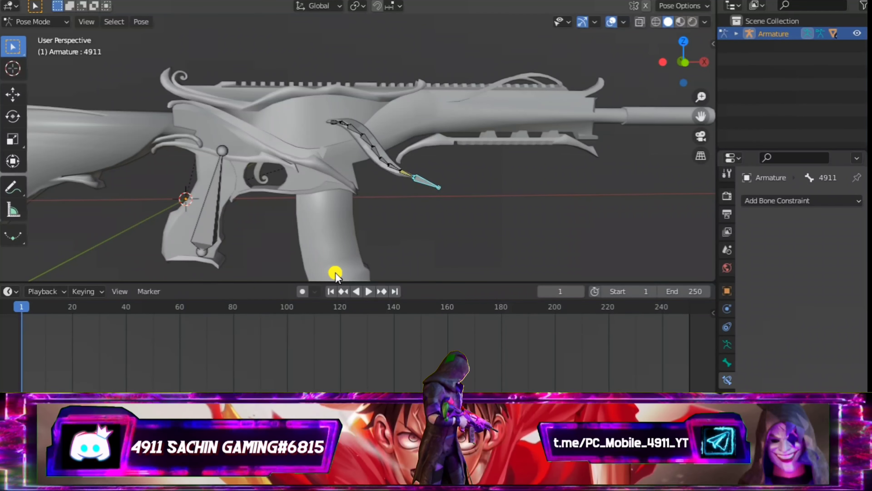
click(26, 95)
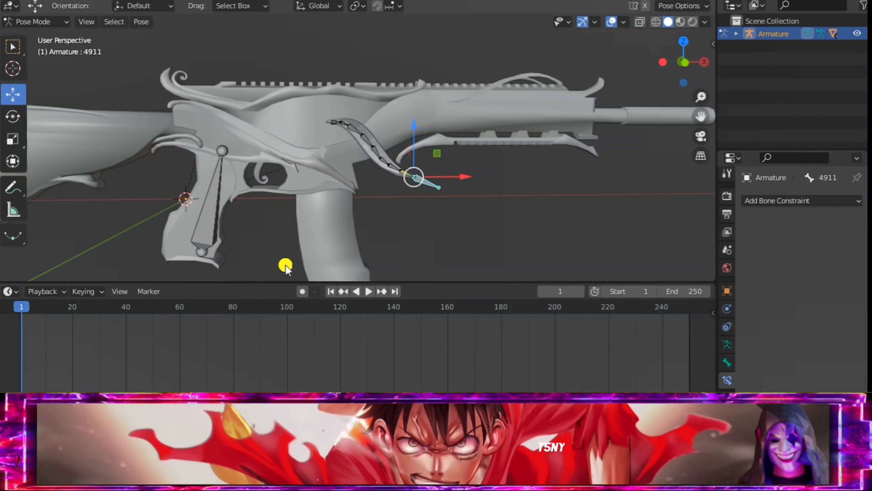
Step: Enable Auto Keying and, in top view, move bone 4911 to key its starting pose
click(302, 292)
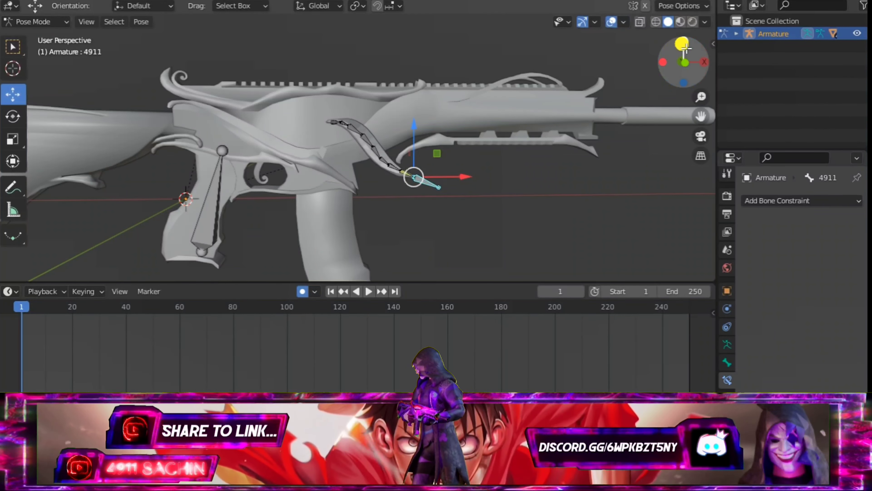
click(684, 42)
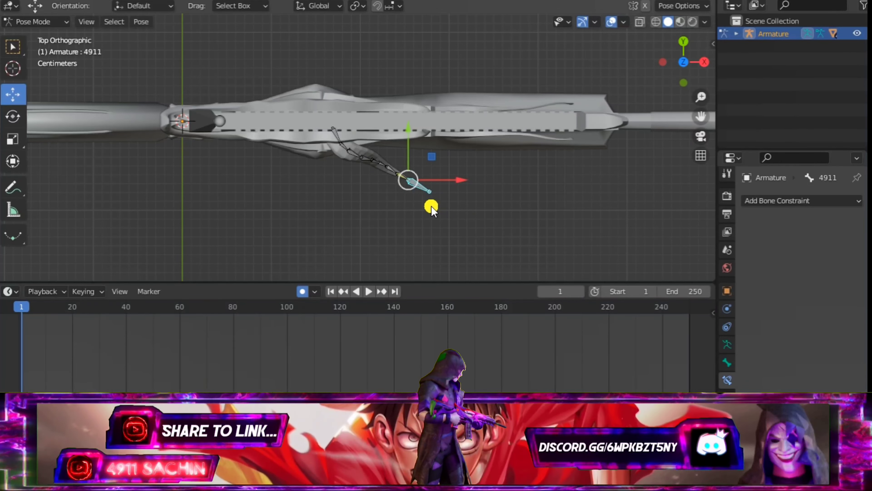
mouse_move(408, 180)
mouse_down()
mouse_move(324, 222)
mouse_move(312, 218)
mouse_up()
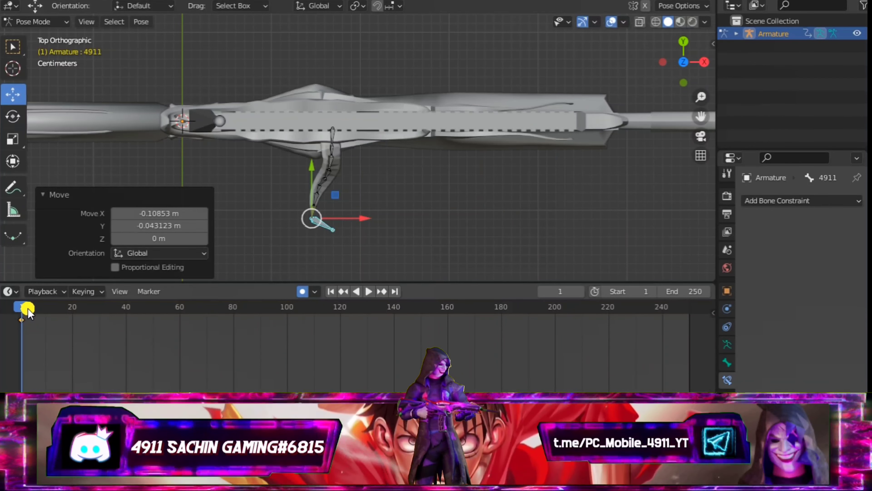
scroll(145, 357, up, 2)
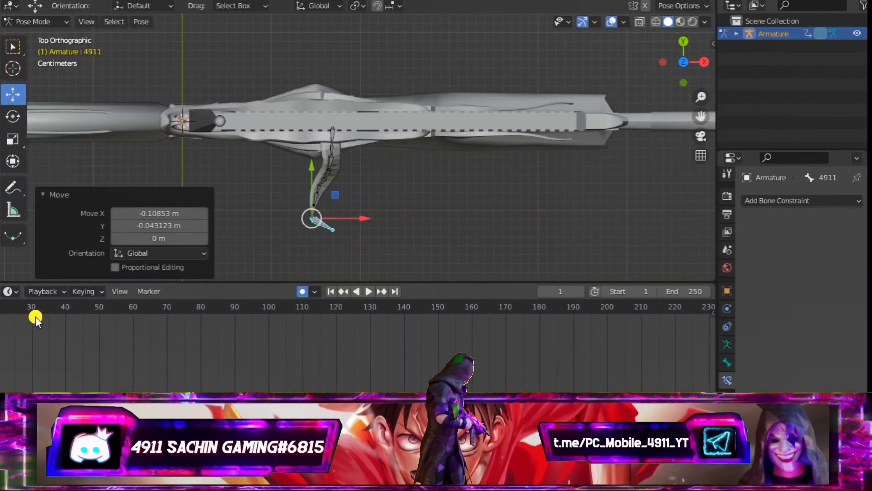
Step: Key new positions of bone 4911 at frames 30 and 60
click(32, 307)
click(311, 215)
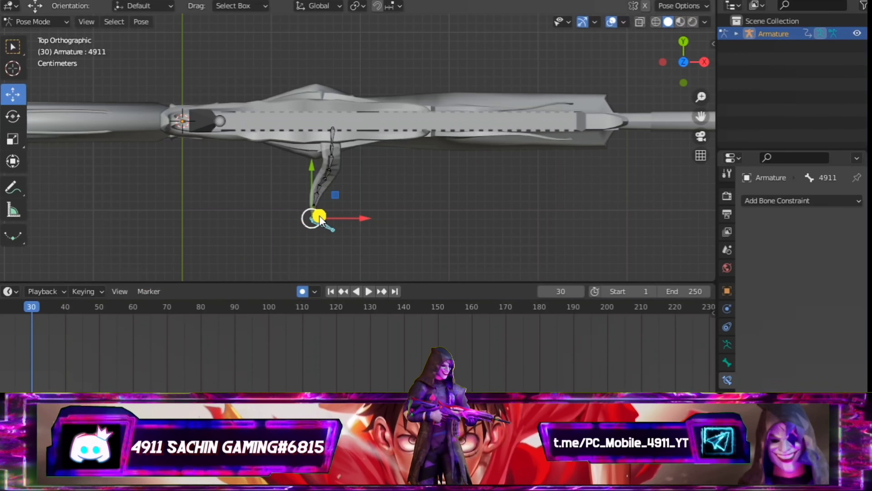
drag(321, 220, 388, 230)
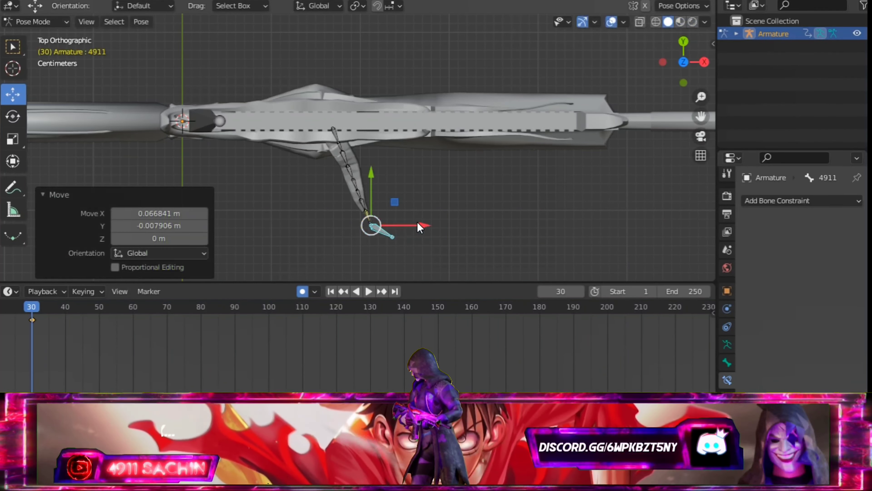
click(134, 309)
mouse_move(333, 239)
middle_down()
mouse_move(385, 211)
mouse_move(418, 110)
mouse_move(451, 78)
mouse_move(459, 84)
middle_up()
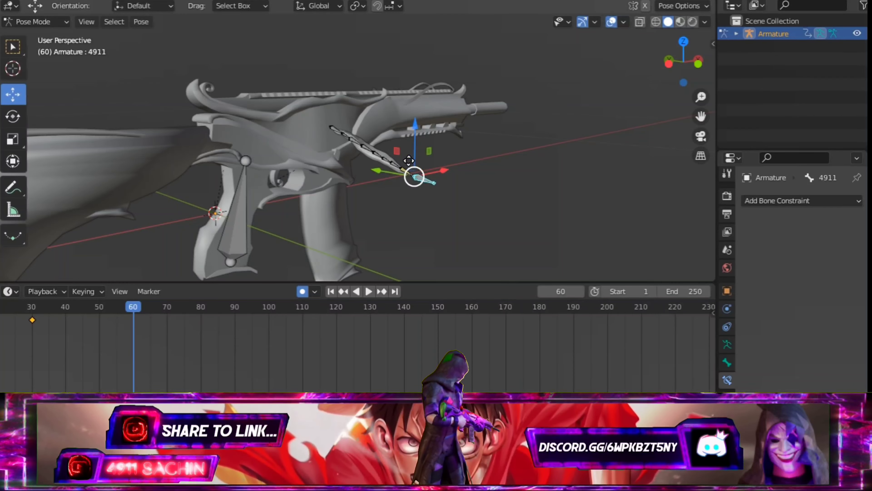
key(g)
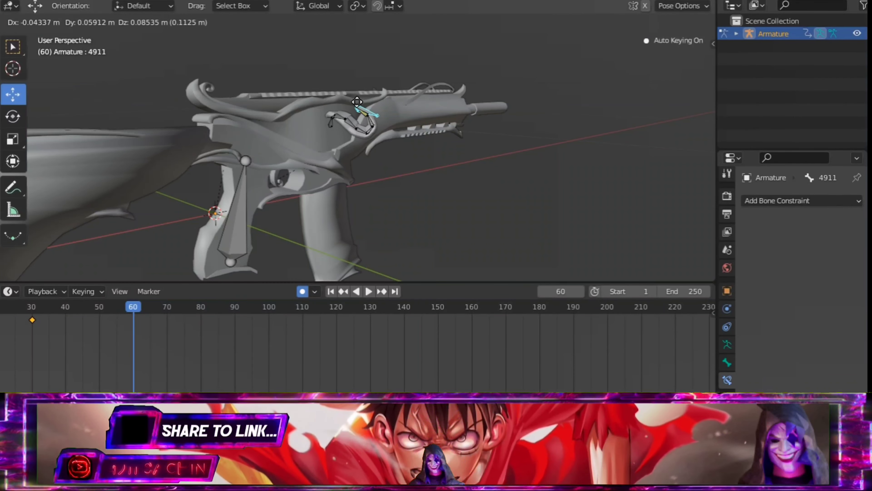
click(355, 101)
mouse_move(355, 101)
middle_down()
mouse_move(448, 113)
mouse_move(351, 121)
mouse_move(282, 140)
mouse_move(288, 195)
middle_up()
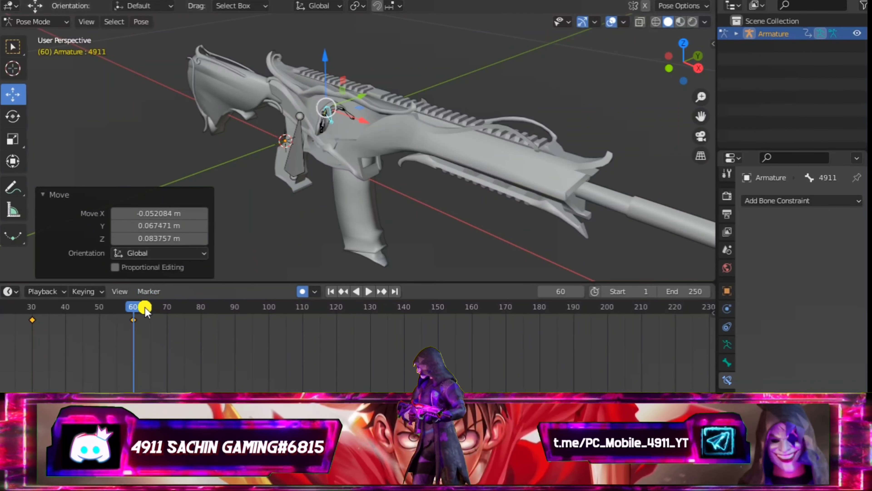
Step: Play the animation from the first frame to review the blade motion
click(329, 291)
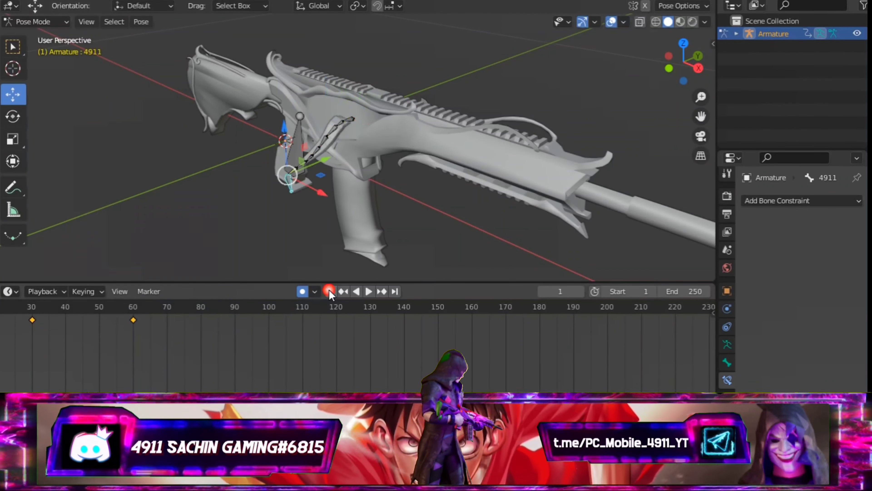
click(369, 291)
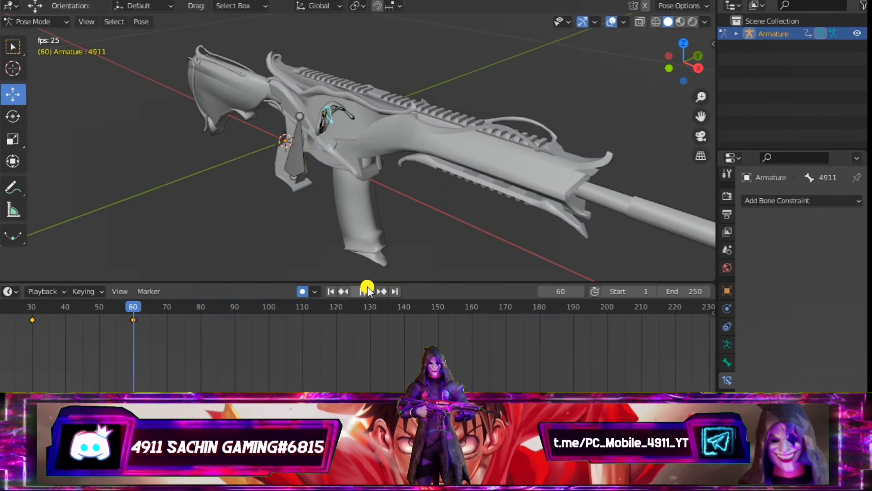
click(365, 292)
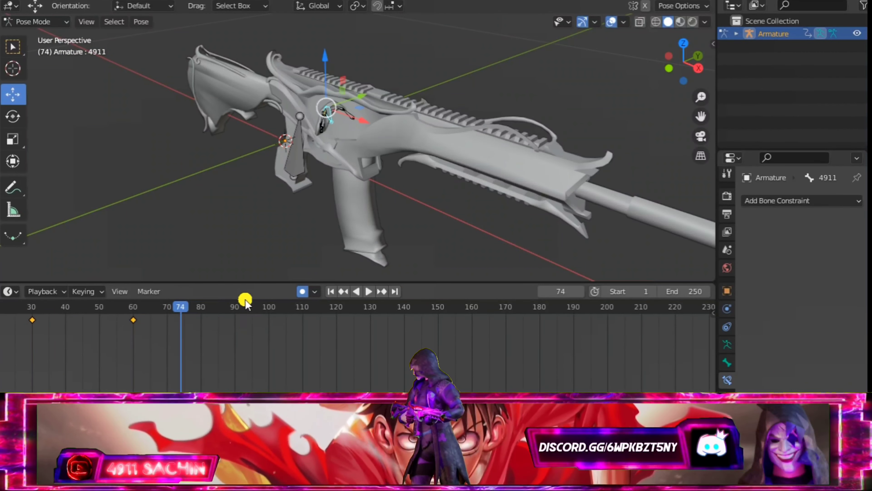
middle_drag(265, 172, 409, 168)
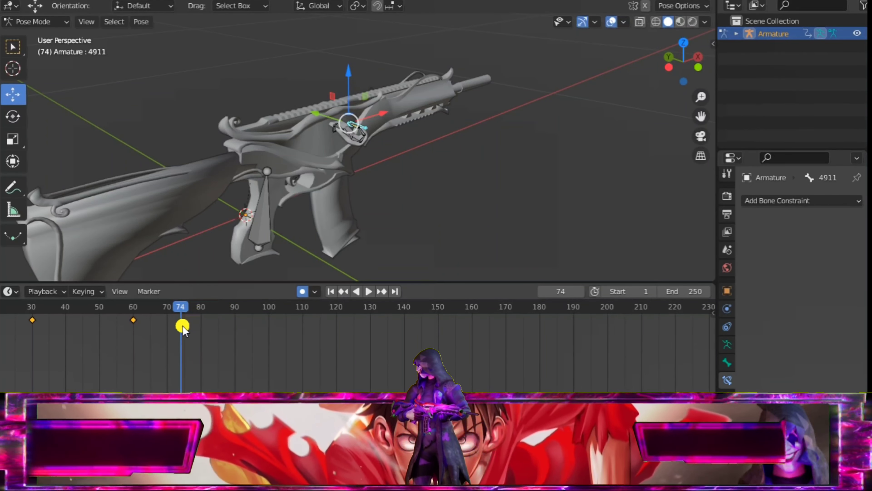
Step: Move bone 4911 to key a new tongue pose at frame 90
click(234, 307)
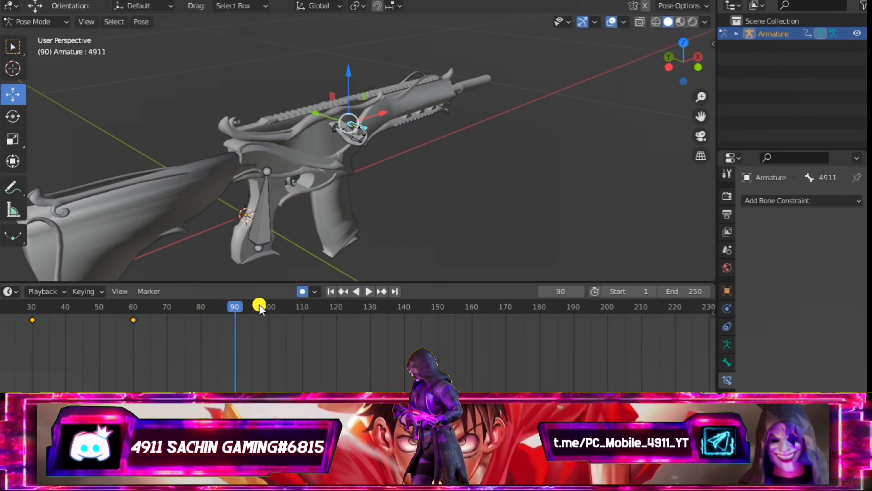
mouse_move(450, 127)
middle_down()
mouse_move(403, 101)
mouse_move(418, 103)
middle_up()
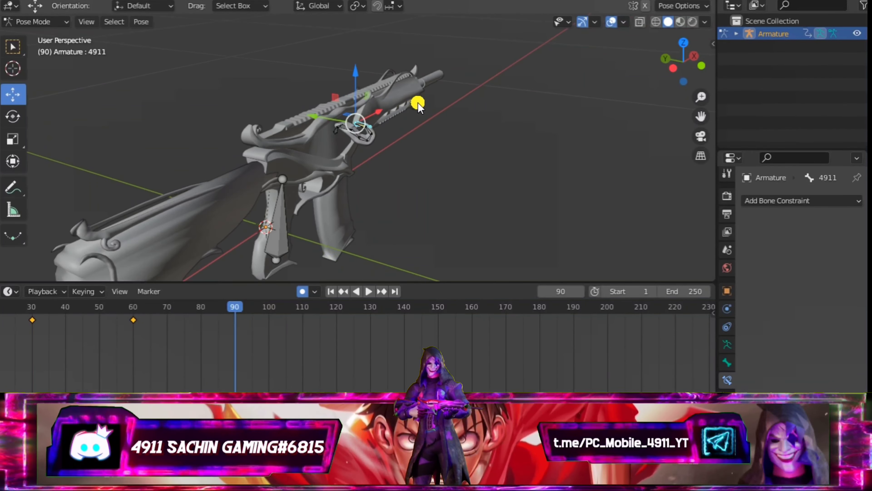
drag(362, 119, 414, 137)
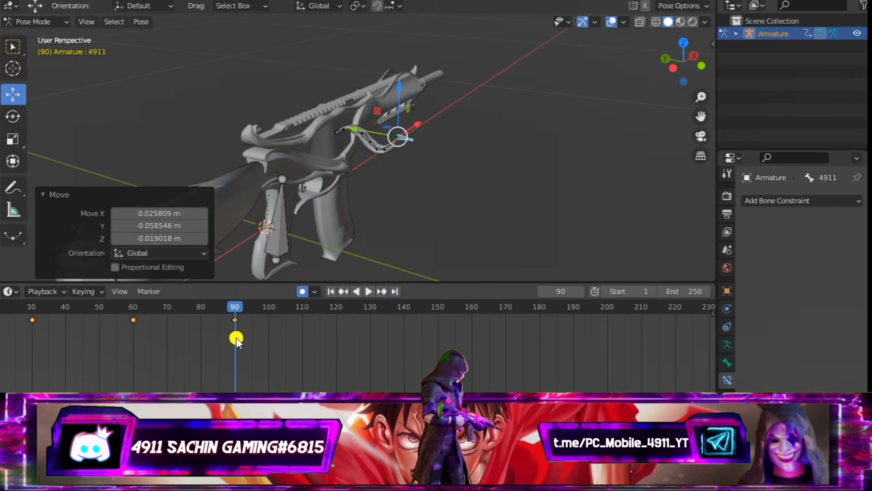
scroll(231, 340, down, 2)
scroll(220, 345, down, 1)
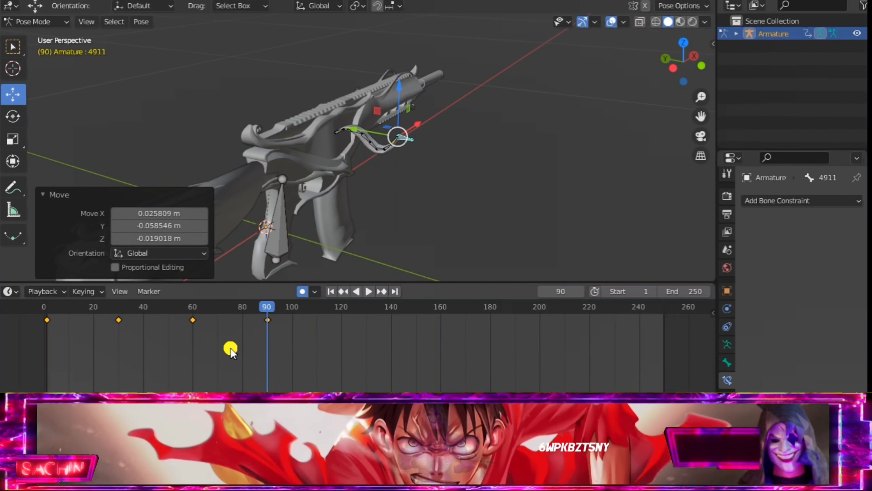
scroll(181, 351, up, 1)
Step: Scrub back to the first frame and play the four-keyframe animation
middle_drag(181, 350, 265, 349)
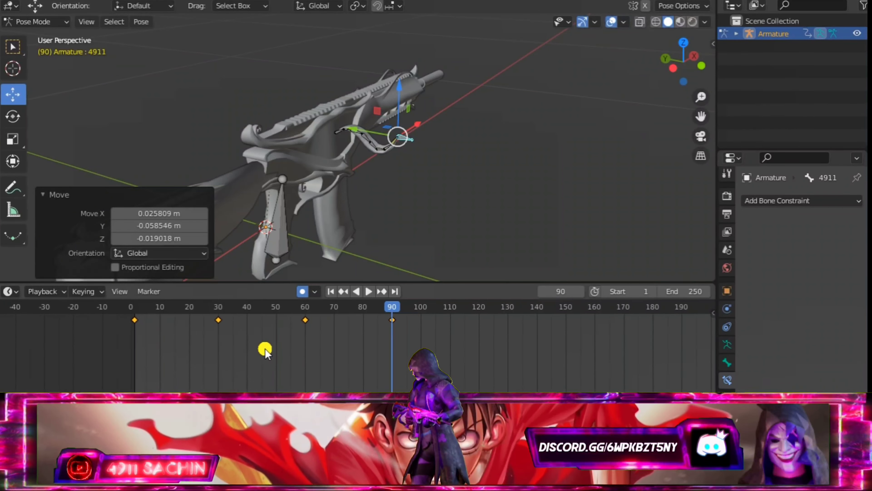
scroll(265, 350, up, 1)
drag(247, 306, 93, 307)
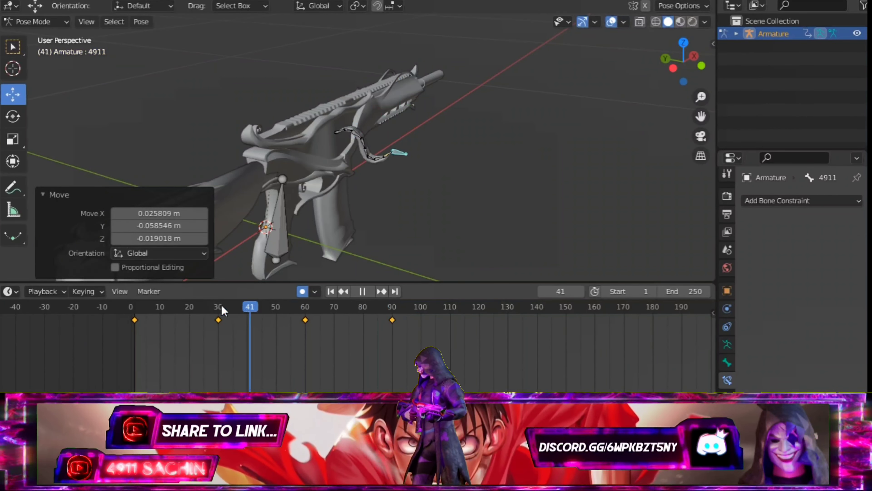
scroll(286, 312, down, 1)
click(364, 295)
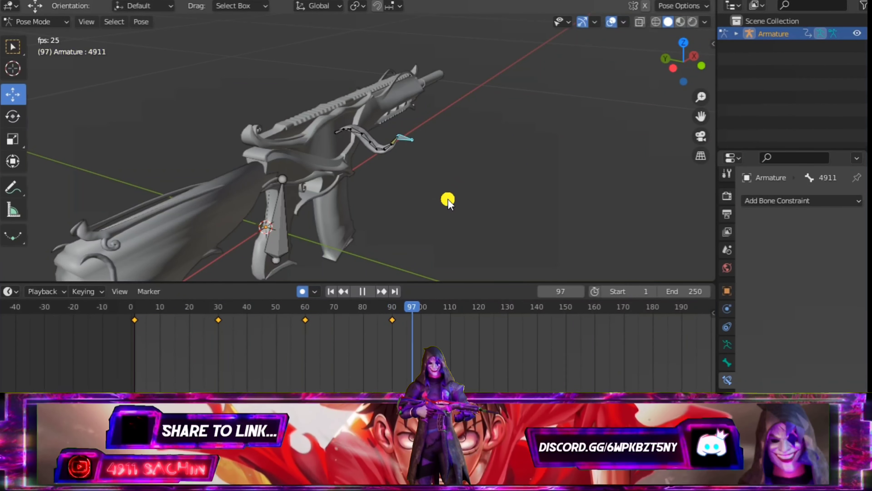
click(362, 291)
Step: Scrub and play the animation, pause at frame 43 and key a new control-bone pose
mouse_move(488, 314)
mouse_down()
mouse_move(359, 326)
mouse_move(136, 321)
mouse_move(324, 328)
mouse_move(130, 322)
mouse_move(393, 316)
mouse_move(235, 318)
mouse_move(286, 324)
mouse_move(236, 330)
mouse_up()
mouse_move(406, 187)
middle_down()
mouse_move(350, 208)
mouse_move(327, 228)
middle_up()
key(space)
drag(239, 304, 259, 313)
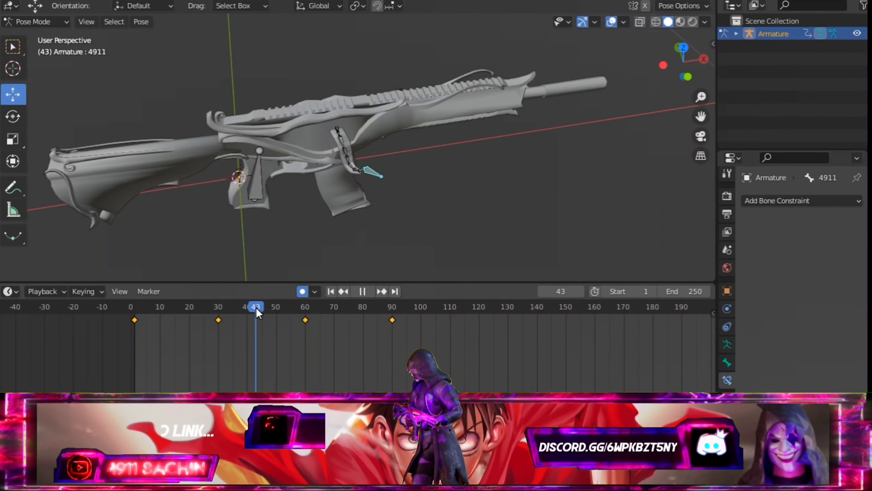
key(space)
click(365, 203)
mouse_move(401, 195)
middle_down()
mouse_move(375, 221)
mouse_move(353, 190)
middle_up()
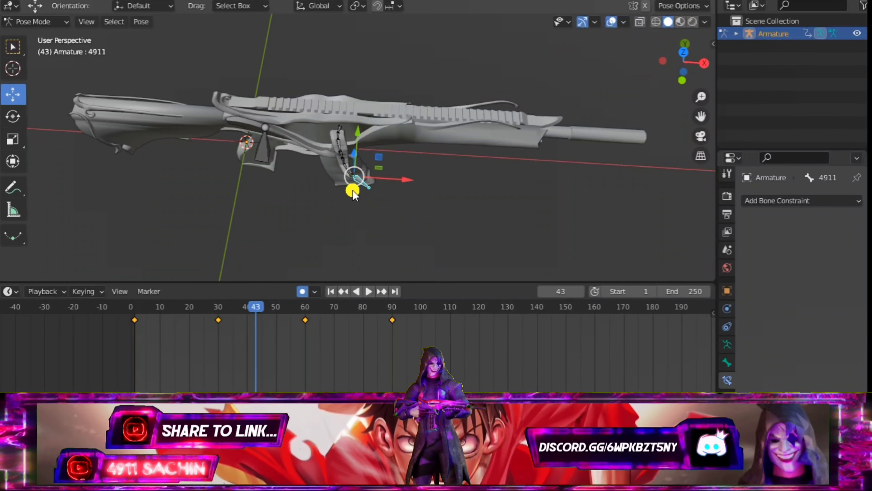
drag(364, 178, 314, 185)
mouse_move(314, 185)
middle_down()
mouse_move(380, 169)
mouse_move(415, 146)
middle_up()
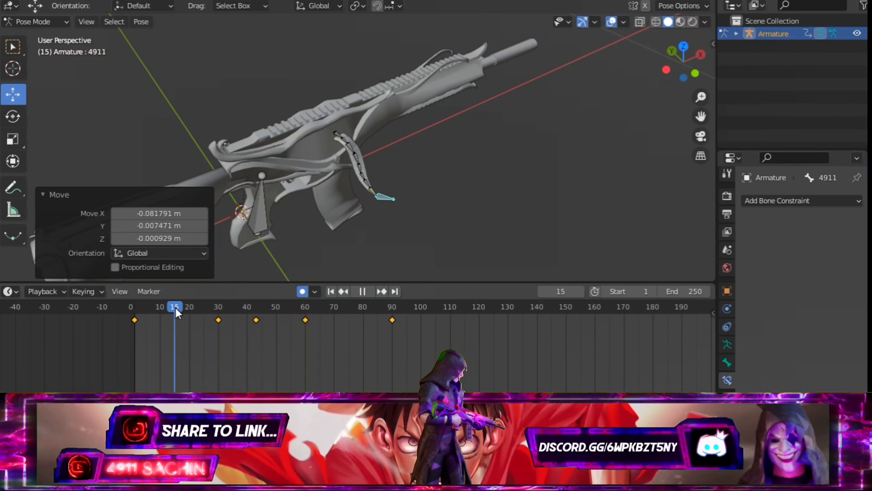
Step: Key further control-bone poses at frames 16 and 78
key(space)
click(351, 232)
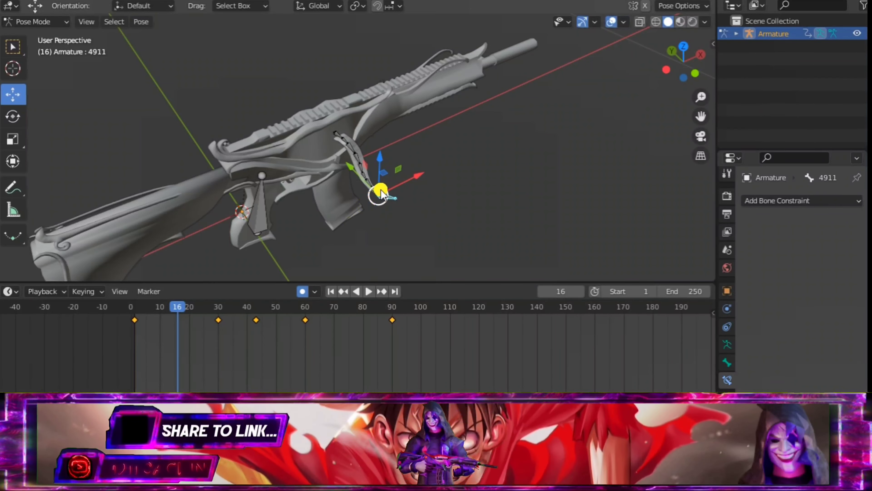
drag(382, 194, 422, 171)
mouse_move(423, 171)
middle_down()
mouse_move(433, 105)
mouse_move(414, 92)
mouse_move(317, 103)
mouse_move(330, 113)
middle_up()
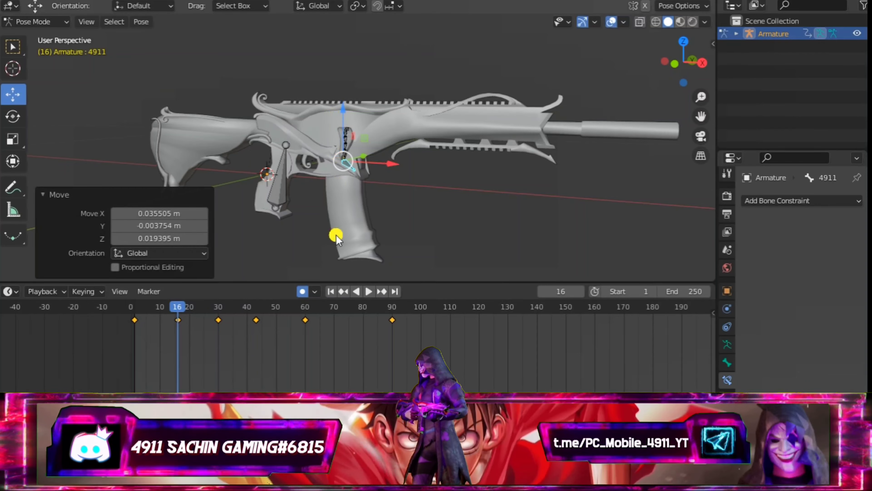
drag(358, 311, 372, 311)
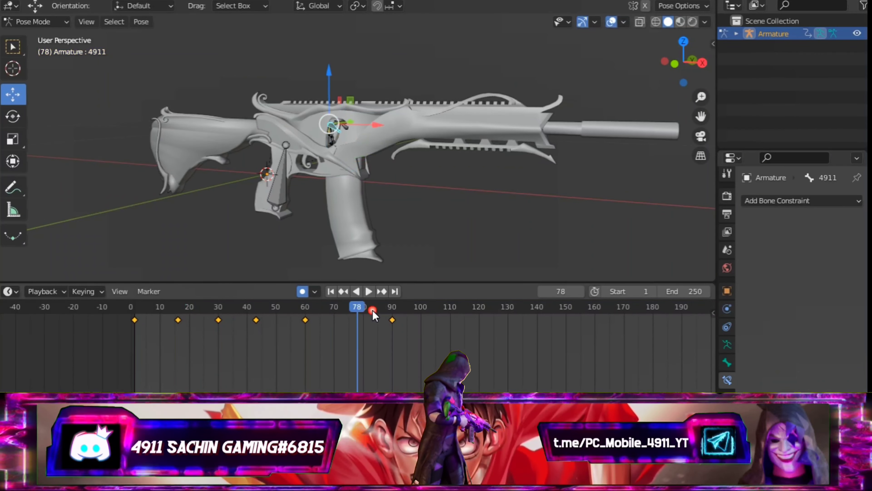
mouse_move(364, 117)
middle_down()
mouse_move(394, 147)
mouse_move(355, 145)
middle_up()
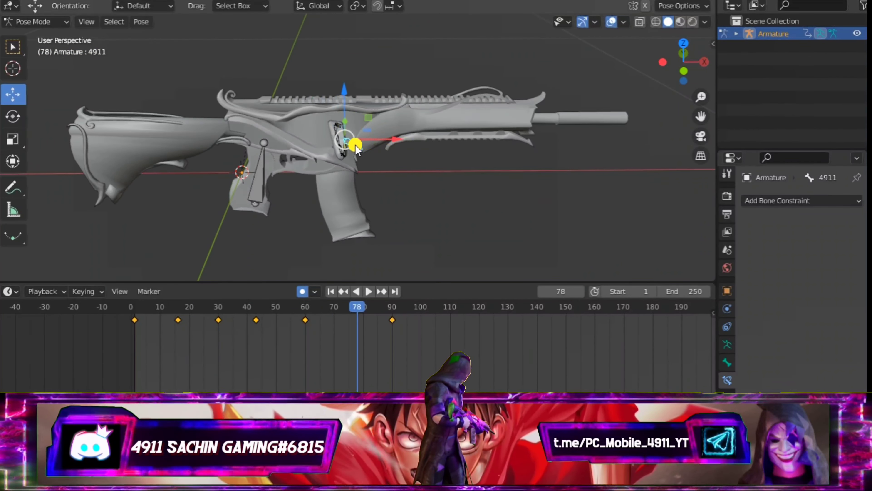
drag(341, 140, 338, 143)
mouse_move(338, 142)
middle_down()
mouse_move(471, 131)
mouse_move(464, 136)
middle_up()
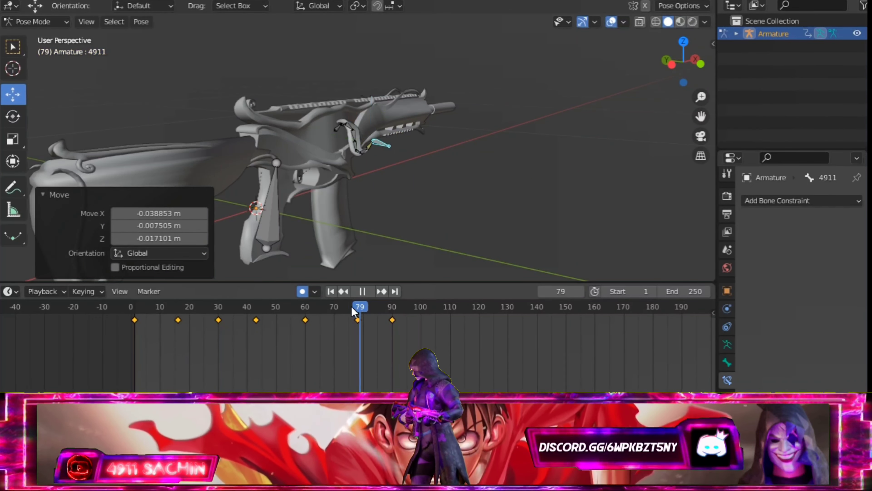
Step: Play the animation with the new in-between poses, stopping at frame 116
key(Escape)
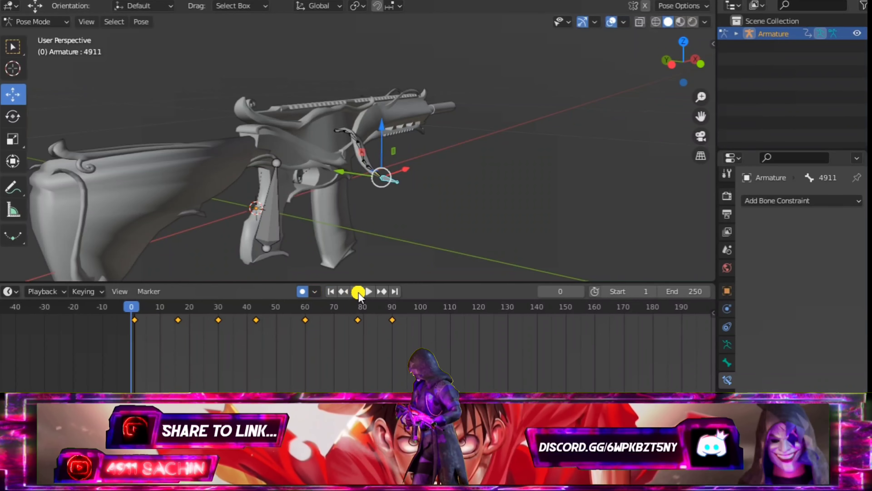
click(365, 291)
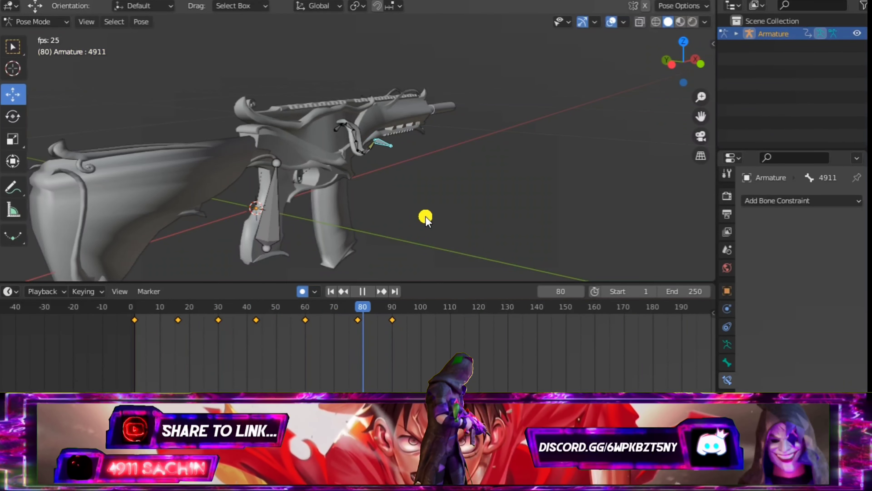
click(361, 293)
scroll(436, 148, up, 2)
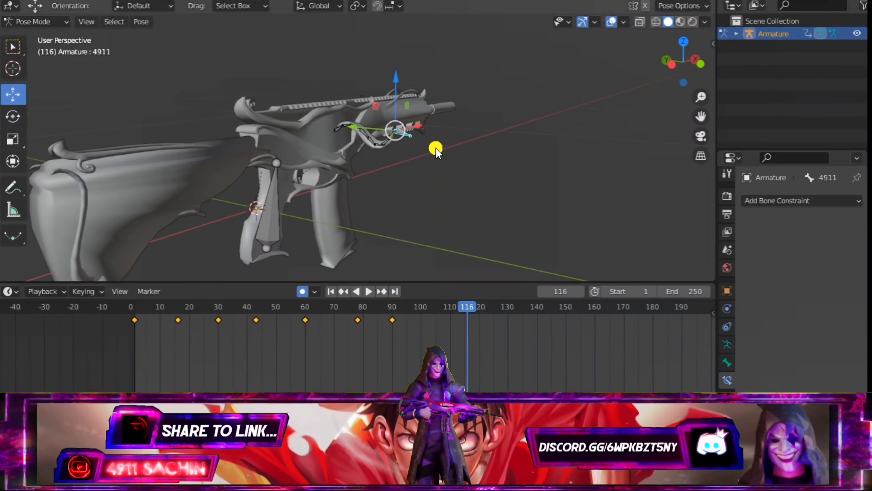
scroll(454, 138, up, 2)
middle_drag(454, 138, 333, 163)
scroll(356, 137, up, 2)
mouse_move(357, 136)
middle_down()
mouse_move(292, 136)
mouse_move(341, 149)
mouse_move(341, 211)
mouse_move(458, 196)
mouse_move(441, 184)
middle_up()
Step: Scrub back to frame 1 and switch the viewport to Material Preview shading
click(371, 184)
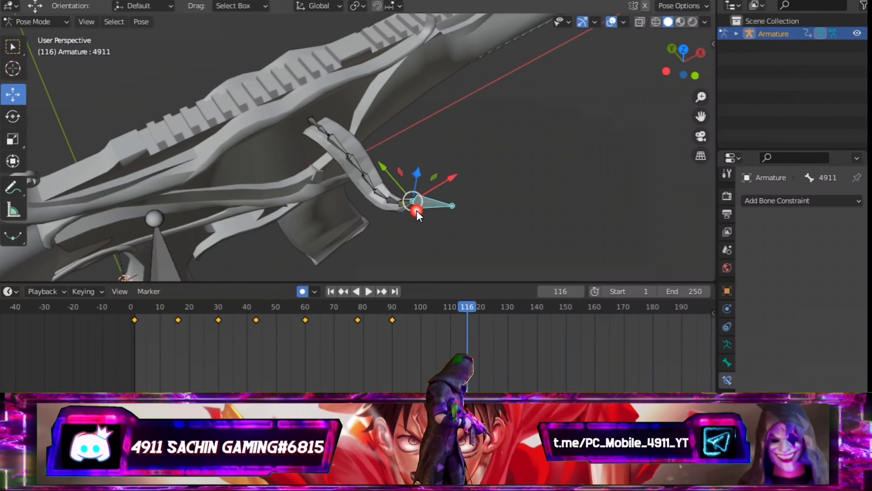
drag(448, 317, 267, 292)
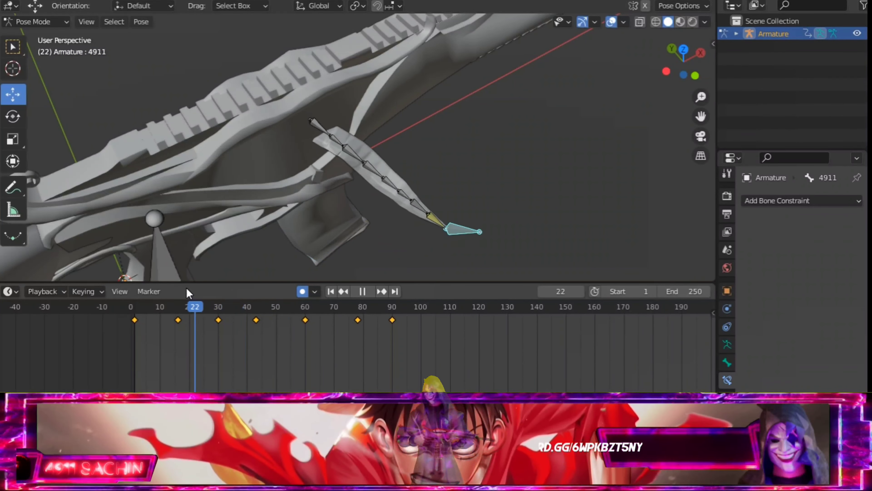
drag(267, 287, 134, 282)
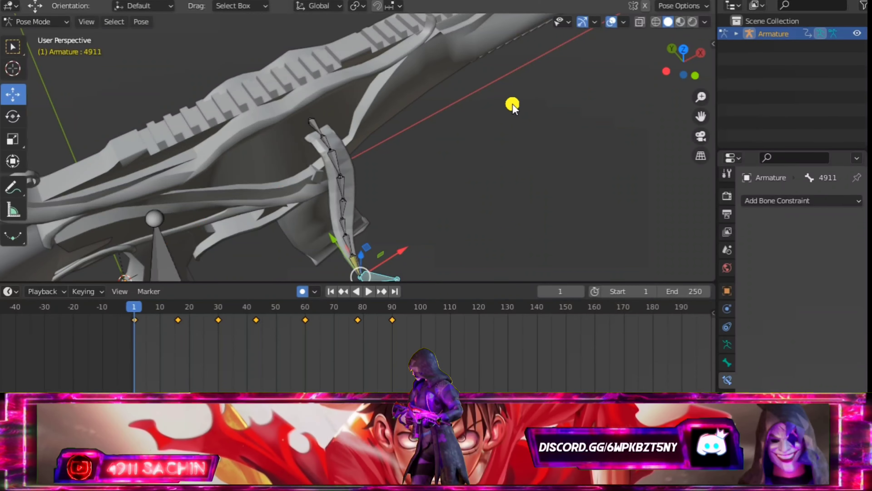
middle_drag(512, 103, 431, 87)
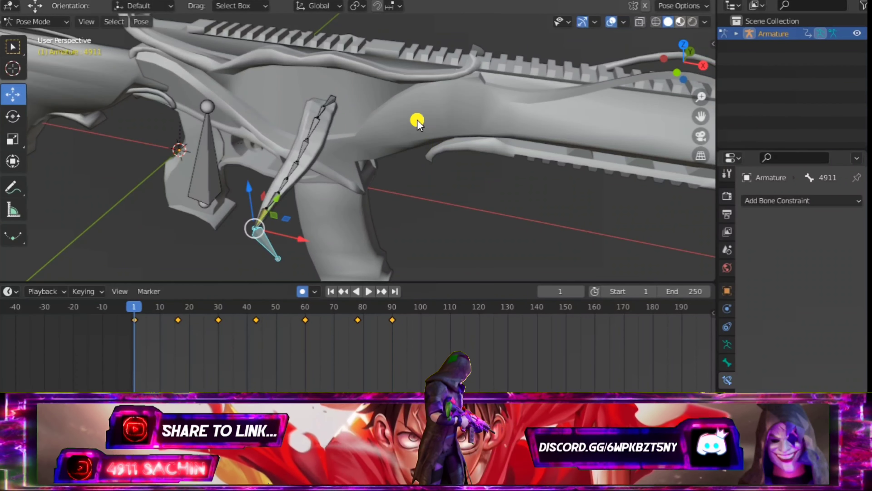
key(z)
middle_drag(452, 140, 379, 135)
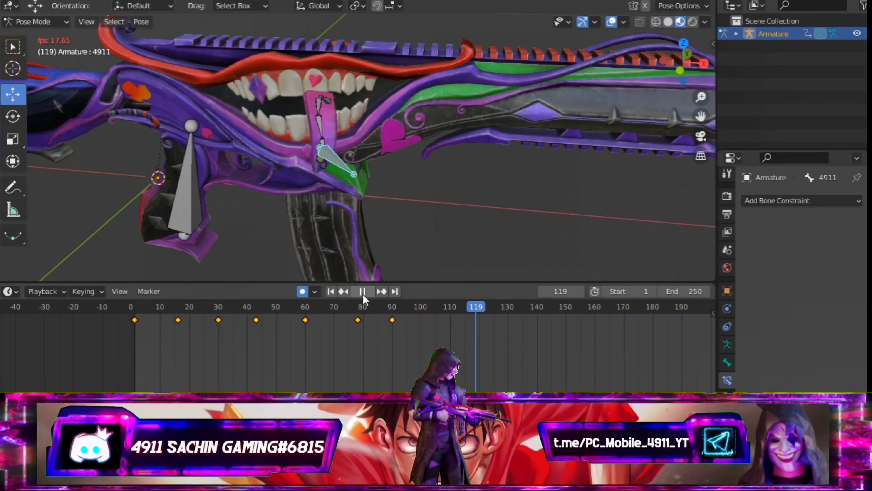
Step: Replay the tongue animation from the first frame, viewing the gun from several angles
click(331, 291)
middle_drag(384, 187, 292, 156)
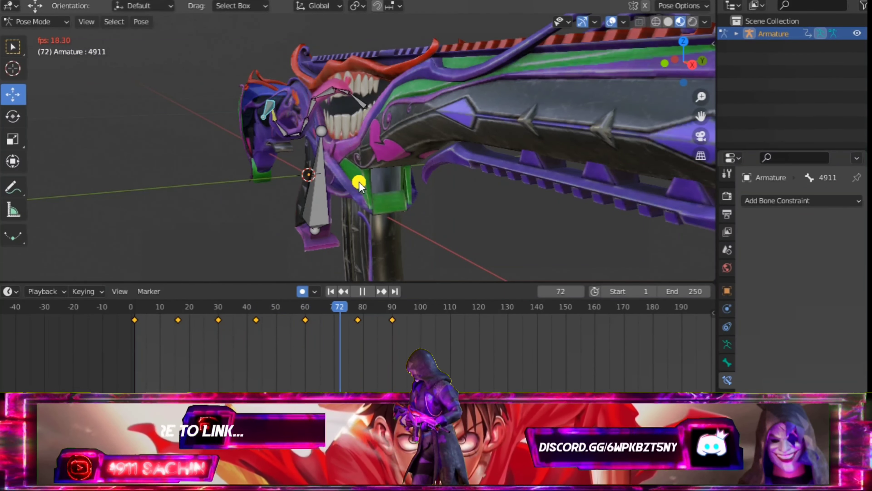
mouse_move(360, 180)
middle_down()
mouse_move(389, 167)
mouse_move(508, 169)
mouse_move(485, 261)
middle_up()
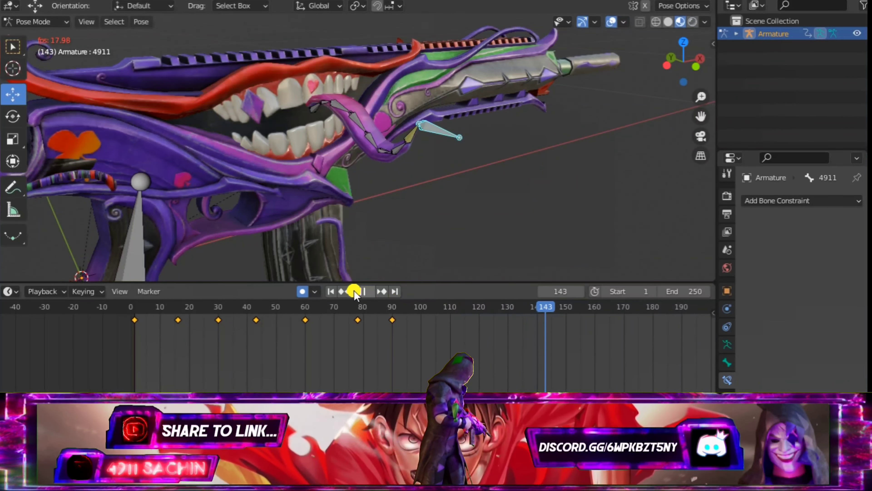
click(331, 291)
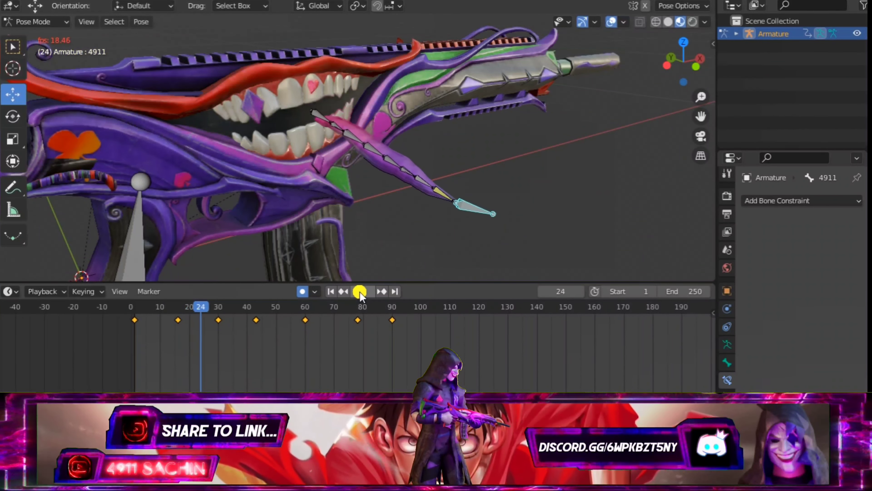
middle_drag(448, 197, 395, 201)
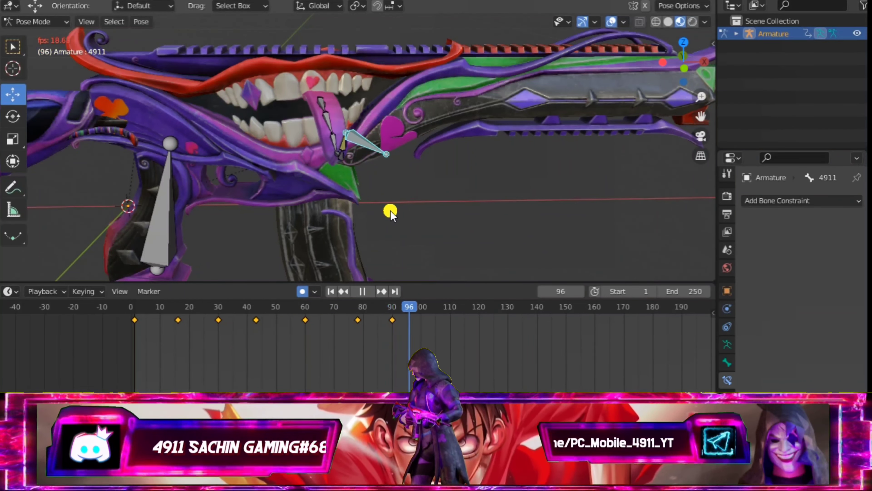
Step: Pause at frame 100 and drag control bone 4911 to stretch the tongue past the muzzle
click(359, 291)
mouse_move(331, 187)
middle_down()
mouse_move(415, 175)
mouse_move(428, 162)
mouse_move(444, 180)
middle_up()
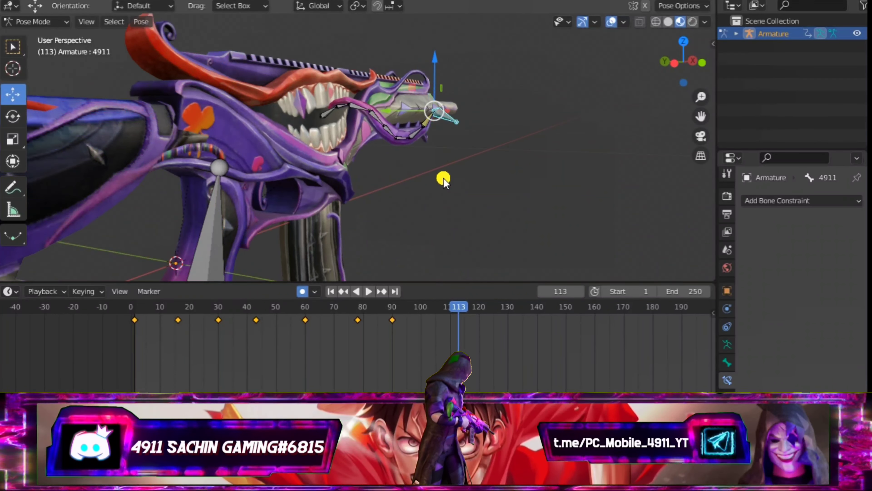
drag(434, 311, 421, 317)
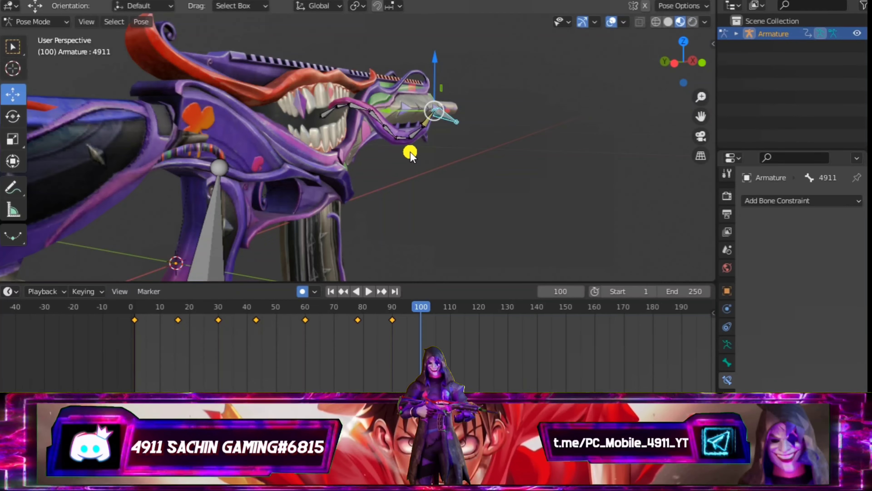
drag(442, 105, 450, 139)
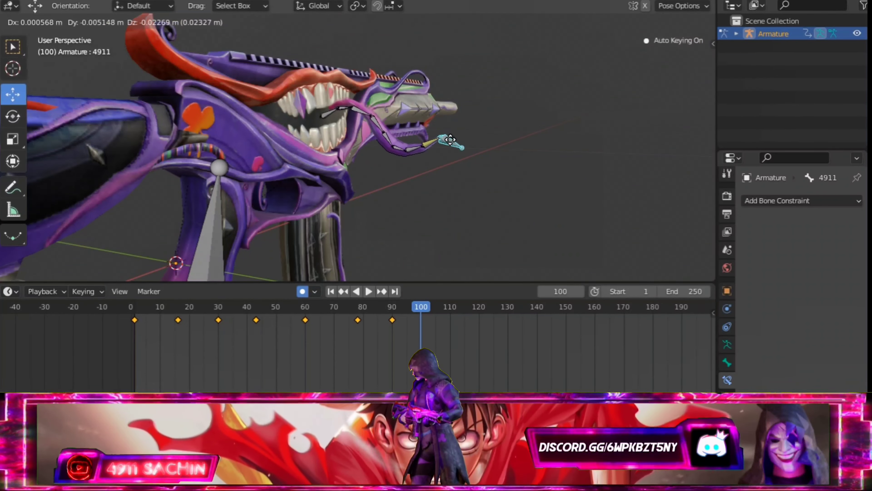